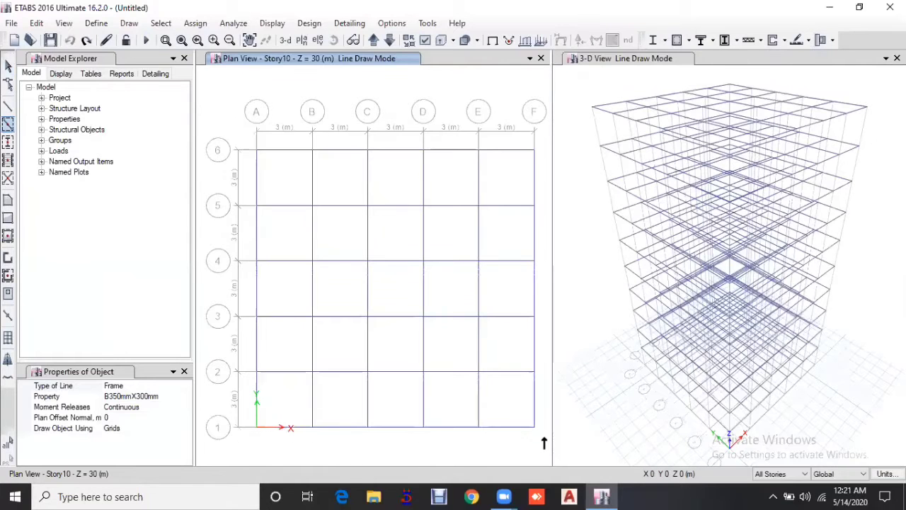
- Quick-draw columns with the C450mm column section at every grid intersection from A6 to F1 on all stories
key(Escape)
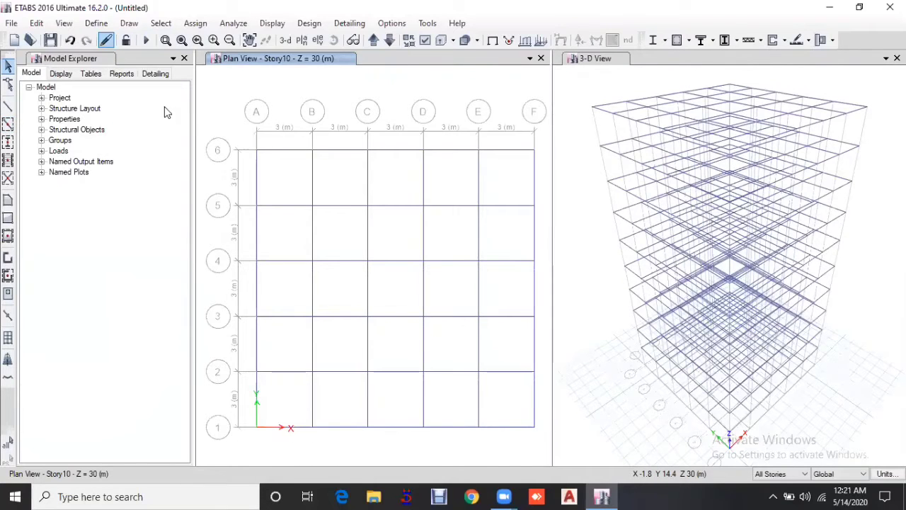
click(129, 22)
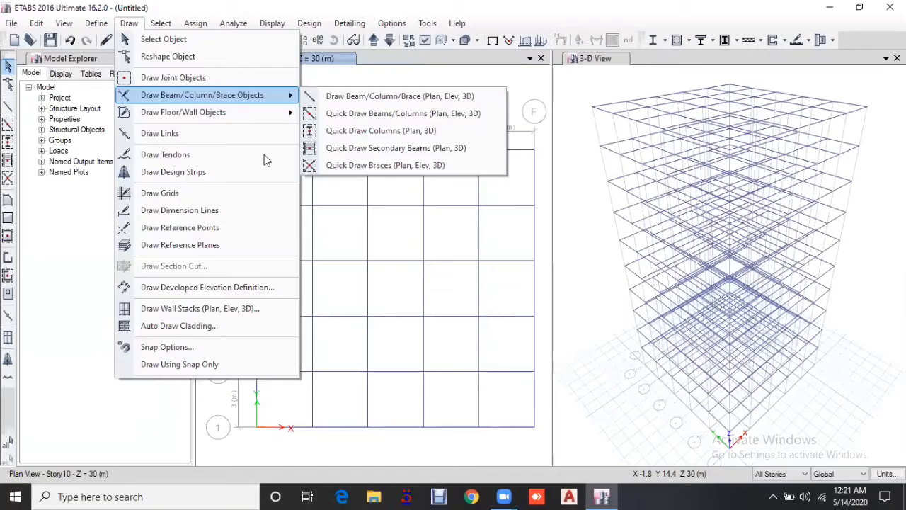
key(Escape)
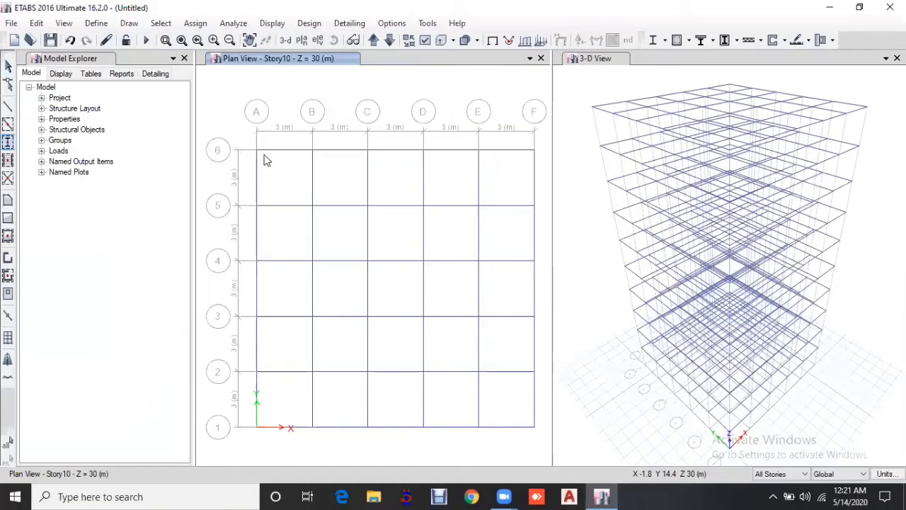
click(188, 386)
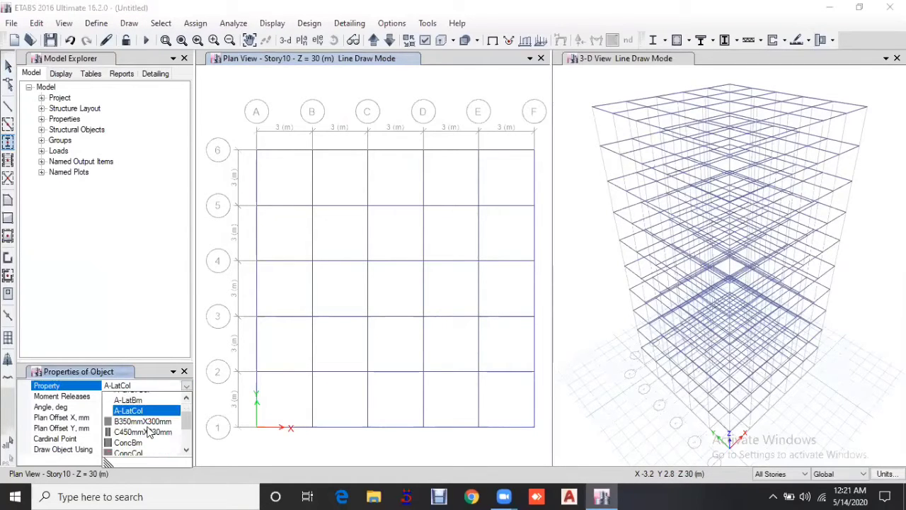
click(266, 157)
drag(508, 425, 540, 441)
click(8, 65)
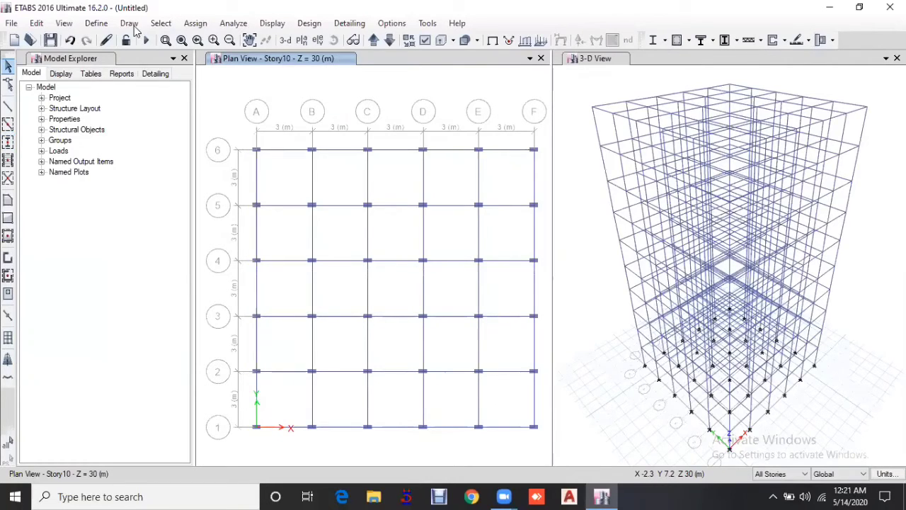
- Draw a rectangular floor with the Slab150mm property over the whole grid, from A6 to F1, on all stories
click(129, 23)
mouse_move(283, 112)
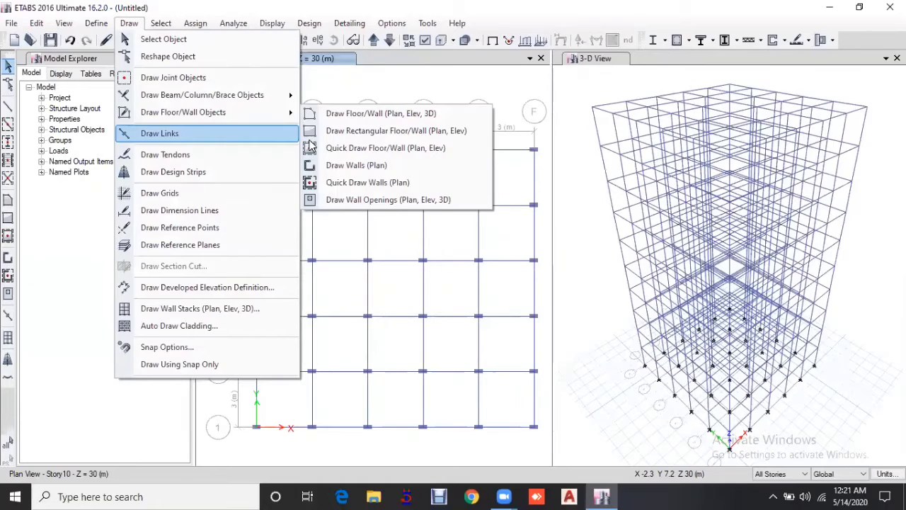
click(354, 148)
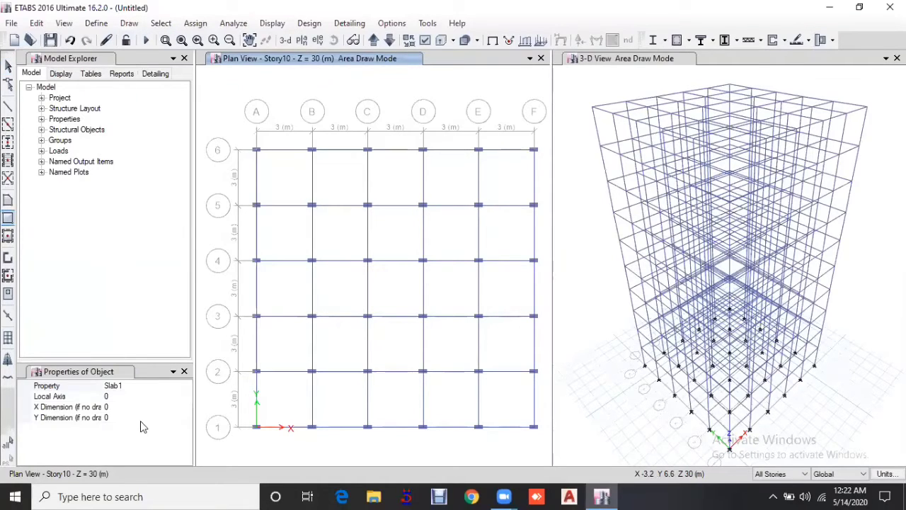
click(142, 385)
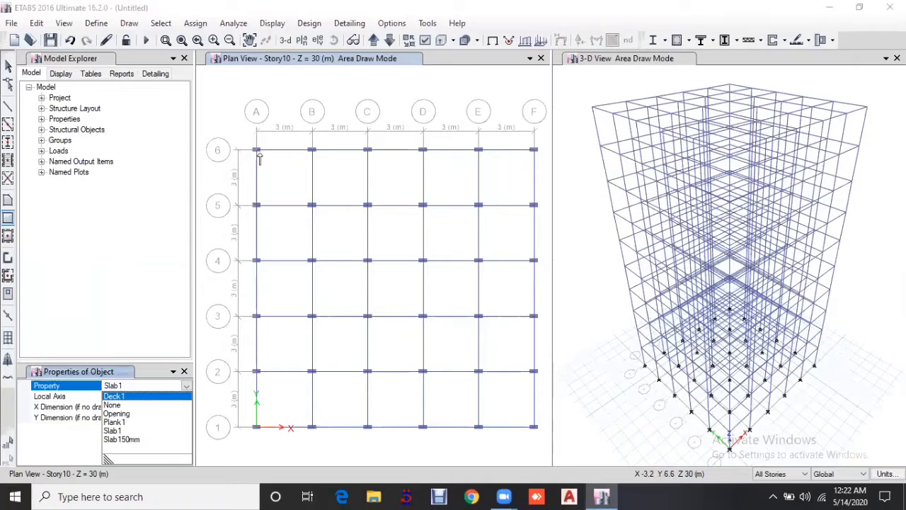
click(122, 438)
drag(259, 154, 534, 427)
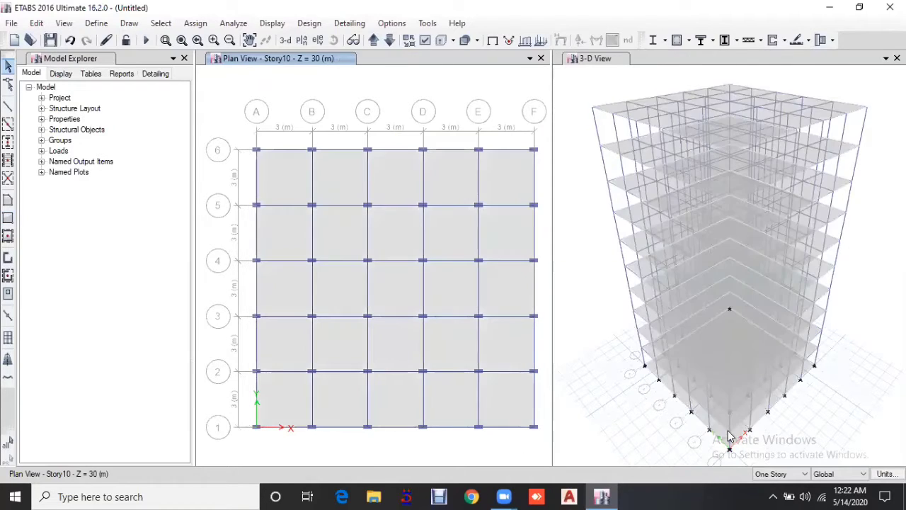
click(725, 439)
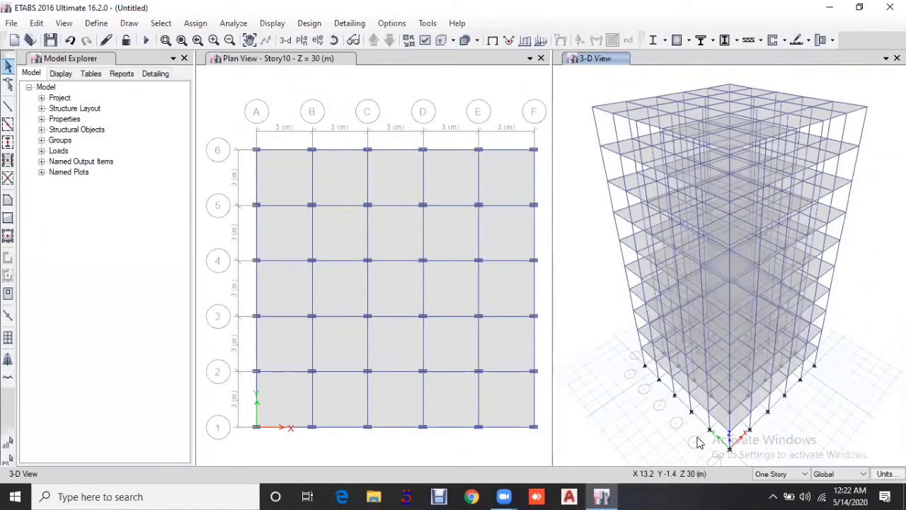
- Start a new response spectrum function of type IS1893:2002
click(96, 22)
mouse_move(153, 204)
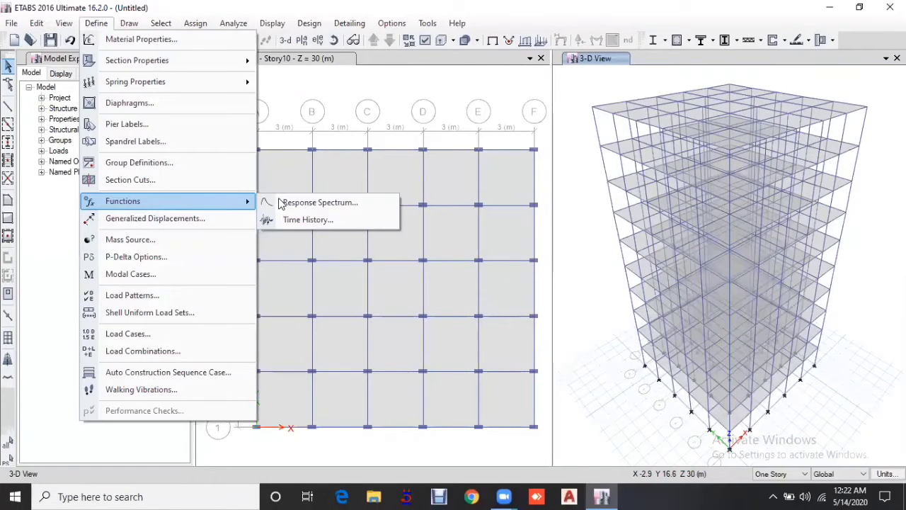
click(281, 204)
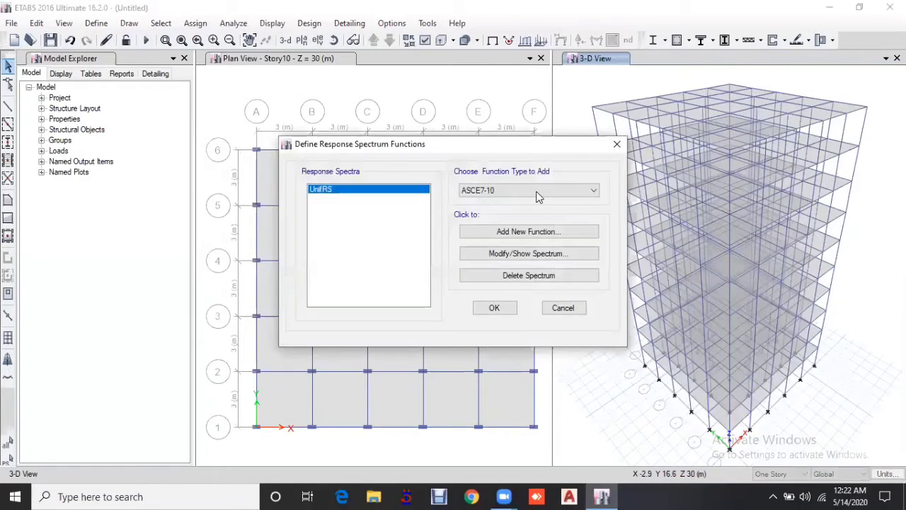
click(538, 191)
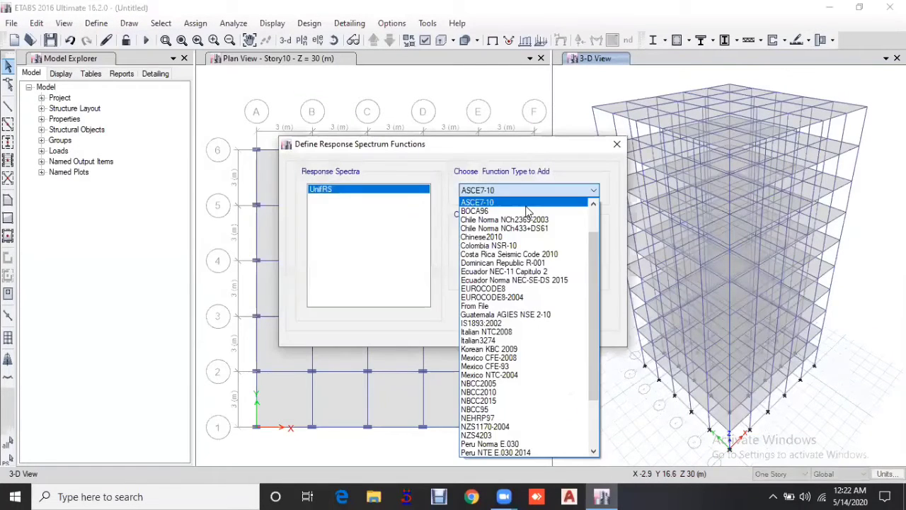
click(509, 322)
click(546, 234)
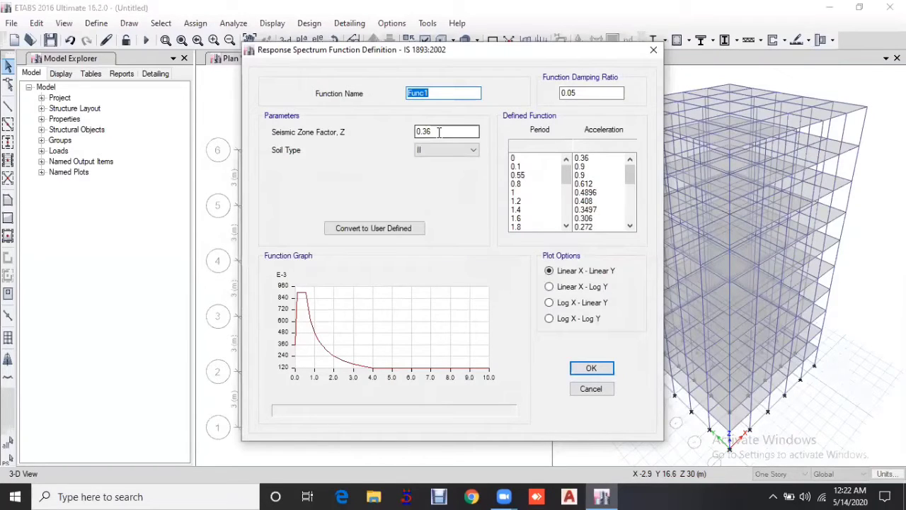
- Name the response spectrum function IS-RS, set its seismic zone factor to 0.16, and save it
key(BackSpace)
text(IS)
text(-RA)
click(446, 131)
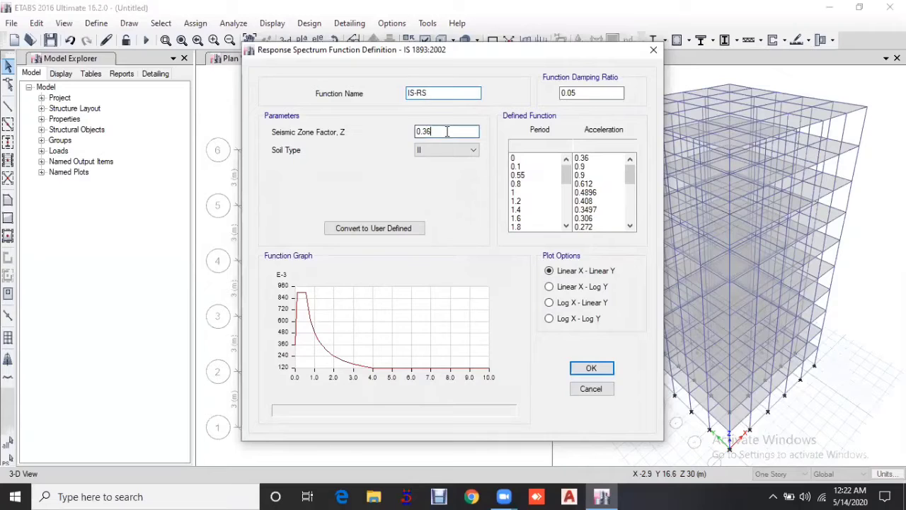
key(BackSpace)
key(BackSpace)
text(16)
click(598, 368)
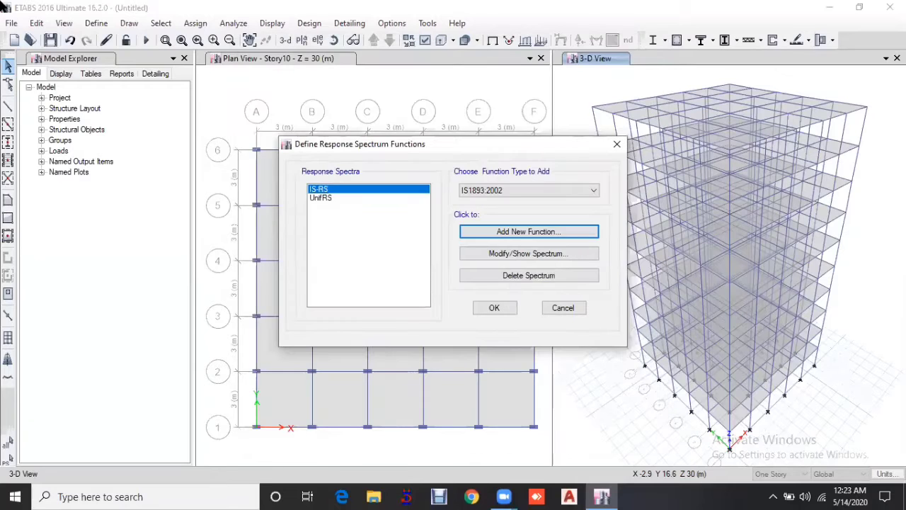
click(494, 308)
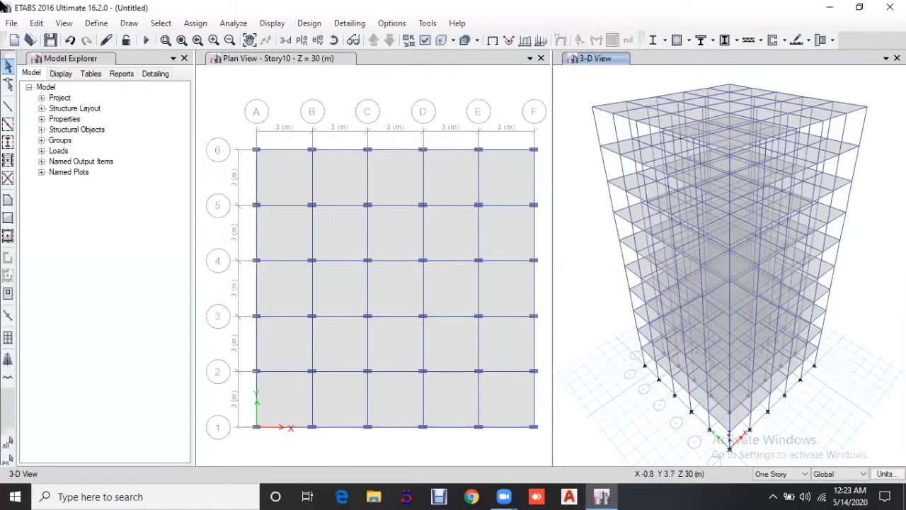
- Add a mass source named LUMBED MASS that uses specified load patterns, excludes element self mass and includes vertical mass
click(91, 27)
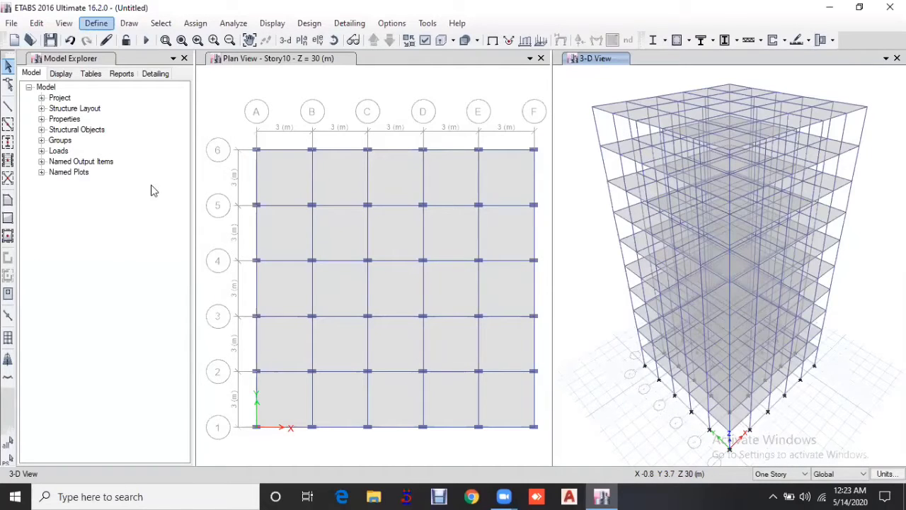
click(145, 241)
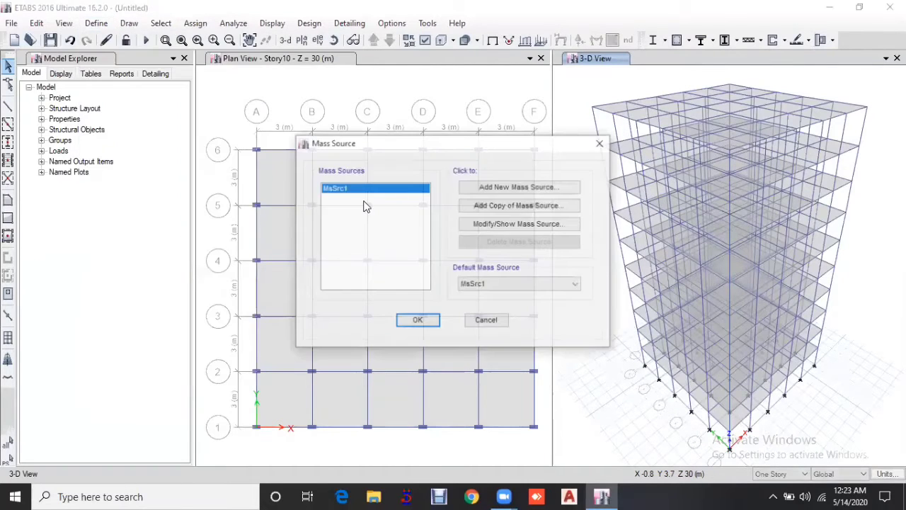
click(504, 197)
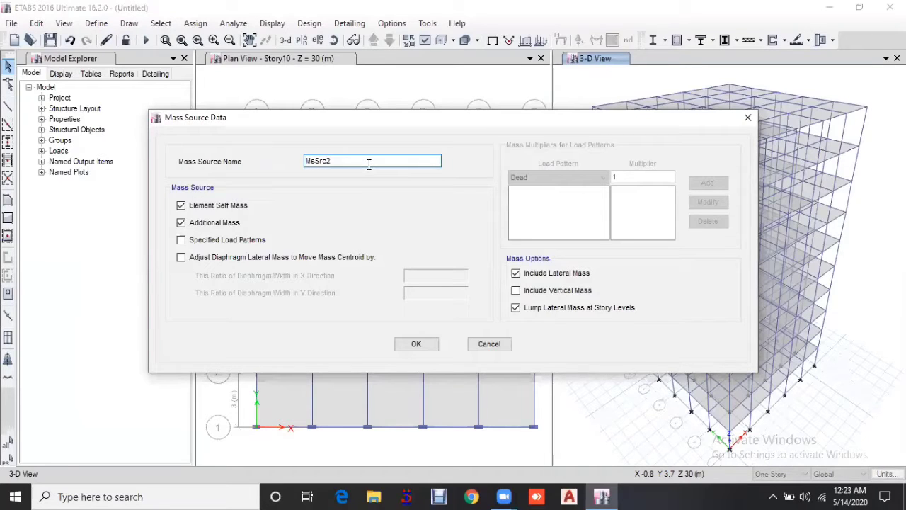
key(shift+Home)
text(LUMBED MASS)
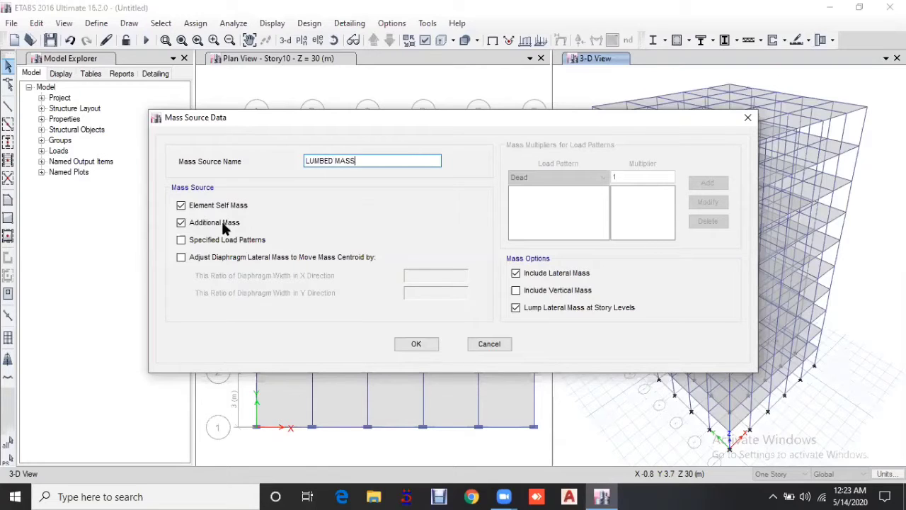
click(181, 240)
click(192, 206)
click(516, 291)
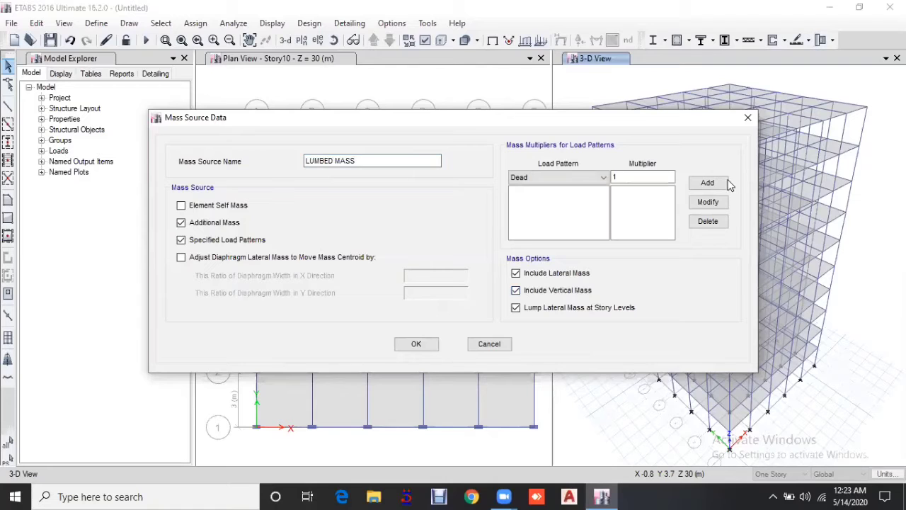
- Add the Dead and wall load patterns to the mass source with a multiplier of 1 each
click(719, 183)
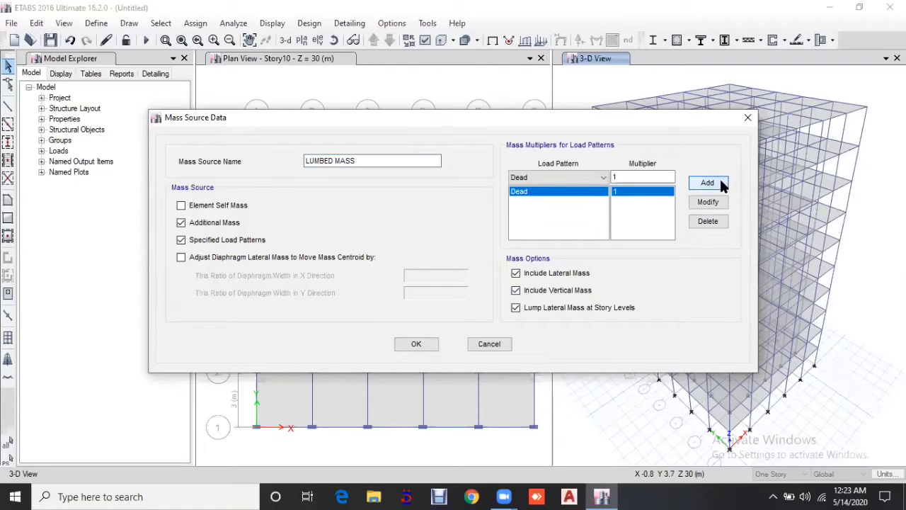
click(596, 181)
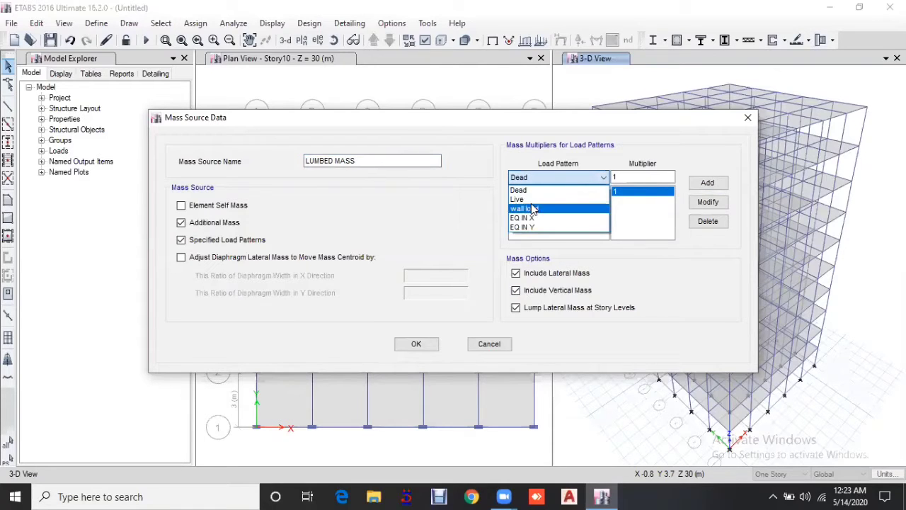
click(532, 209)
click(715, 183)
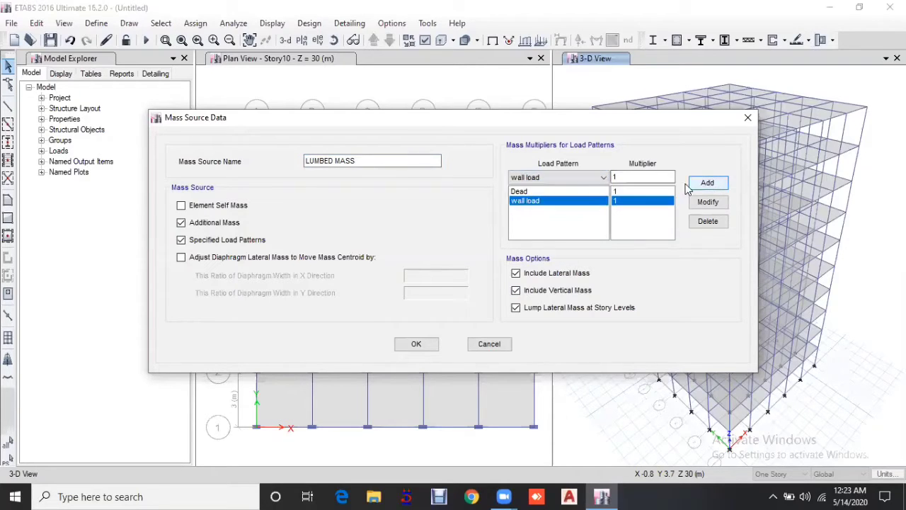
- Add the Live load pattern with a multiplier of 0.25 and save the LUMBED MASS source
click(580, 178)
click(538, 200)
click(644, 180)
key(BackSpace)
text(.25)
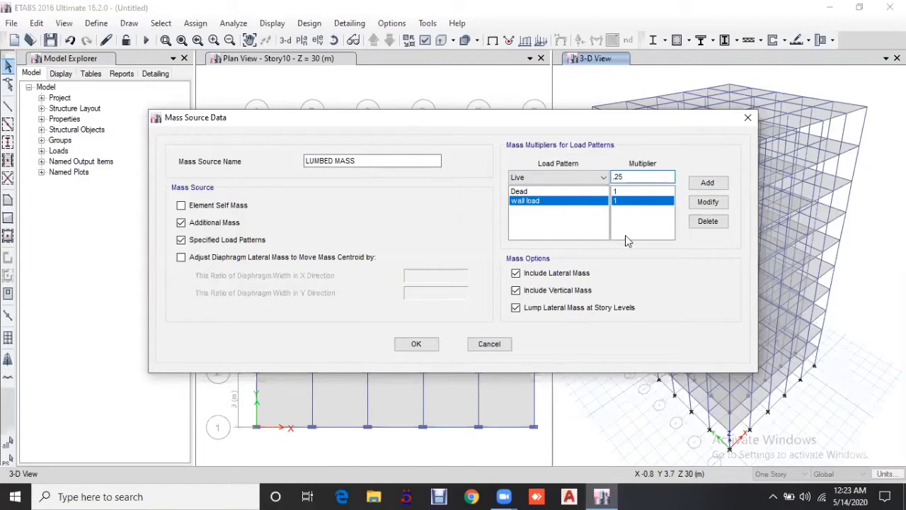
click(708, 183)
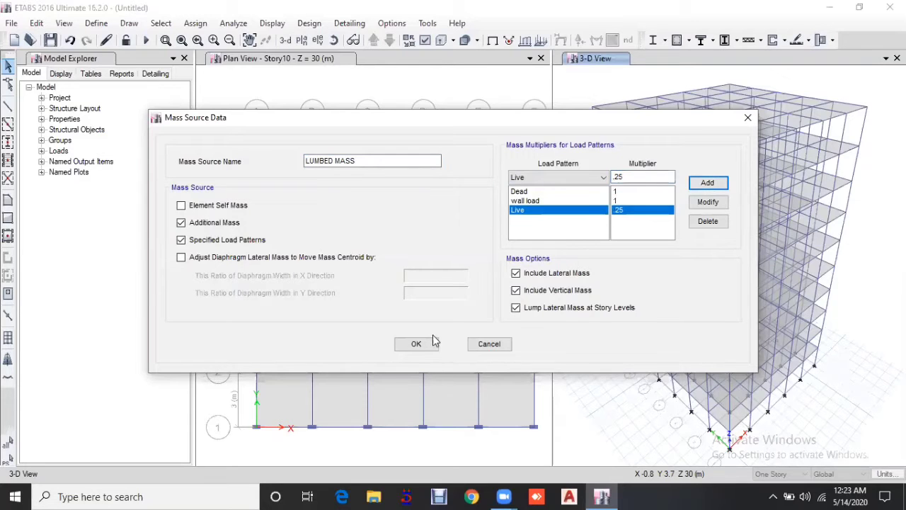
click(415, 343)
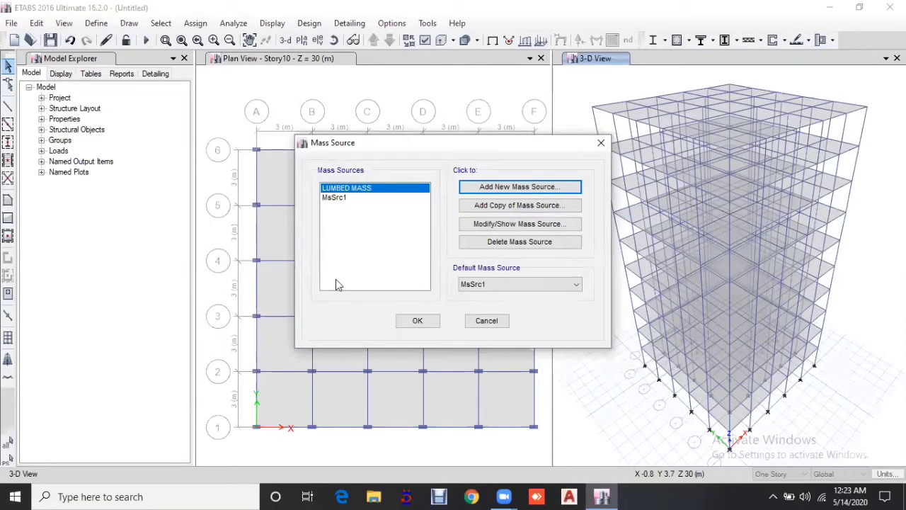
click(416, 320)
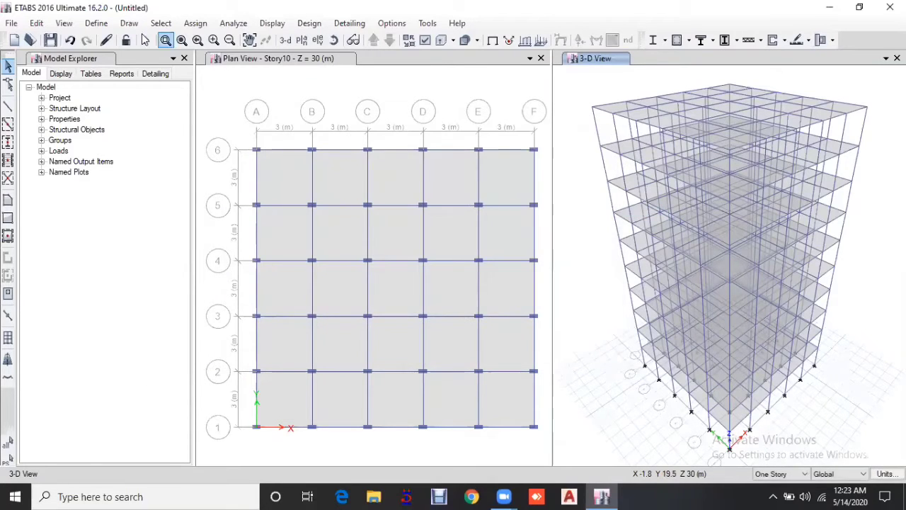
- Set up a fixed joint restraint assignment with all translations and rotations restrained
click(128, 23)
mouse_move(196, 26)
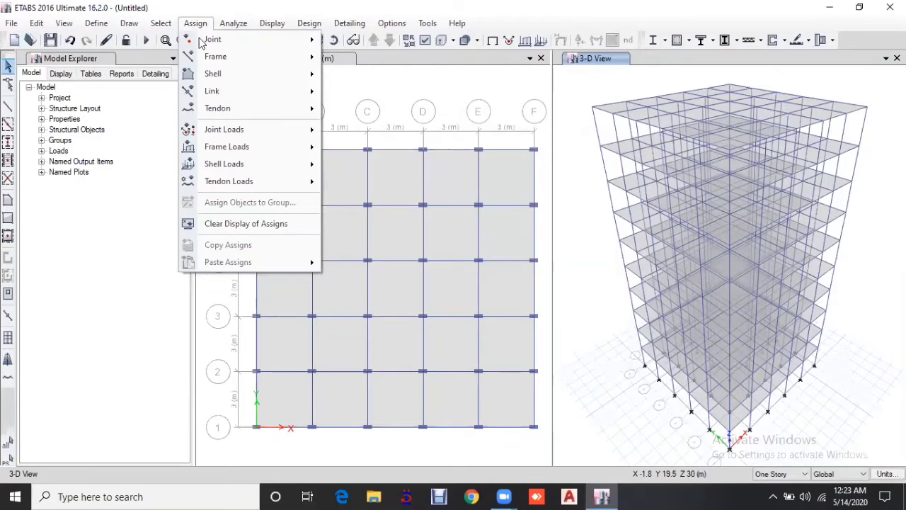
mouse_move(205, 43)
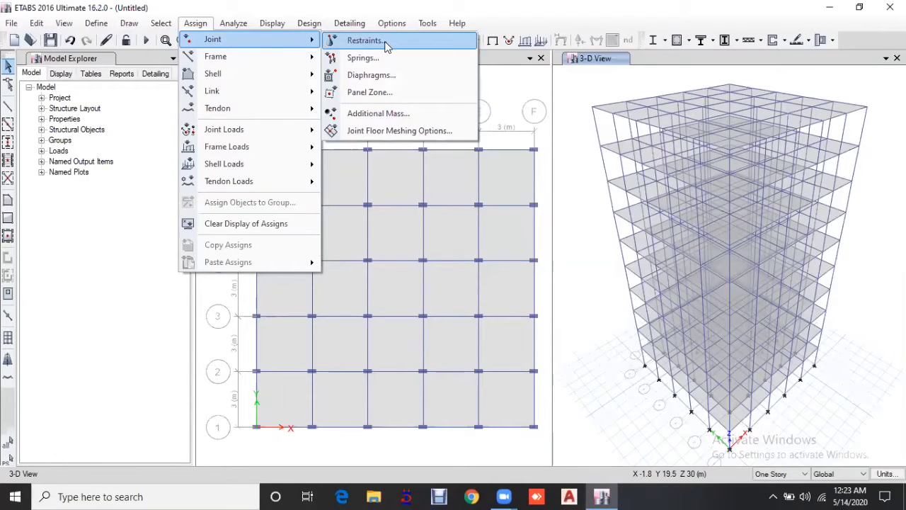
click(365, 40)
click(406, 292)
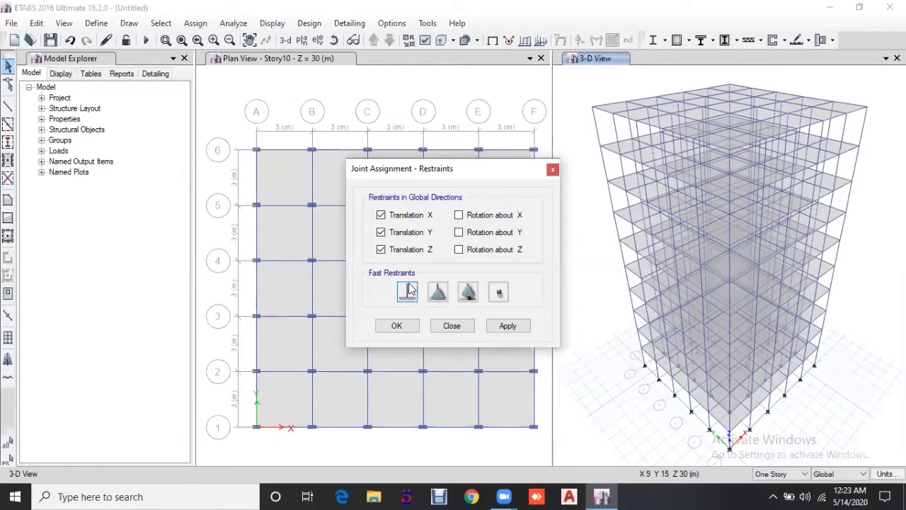
- Switch the plan view to the Base level, keeping the joint restraint assignment open
click(314, 60)
click(303, 42)
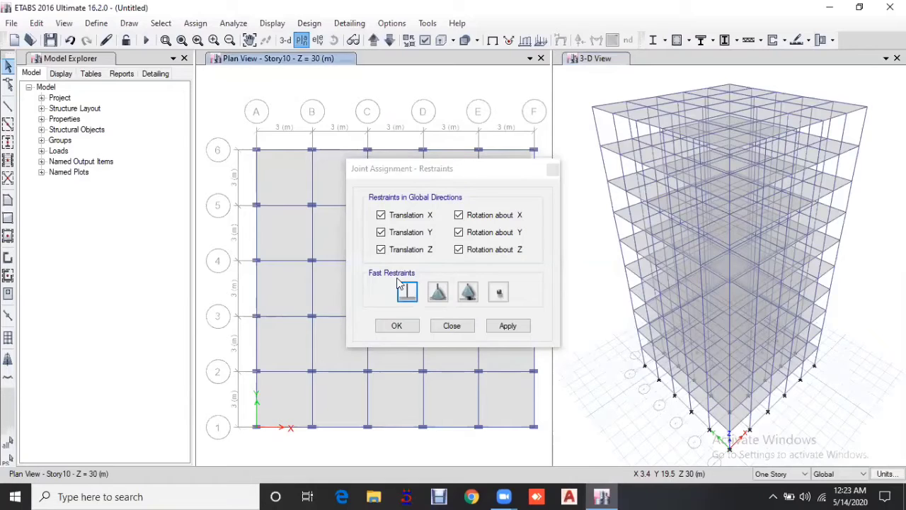
click(375, 291)
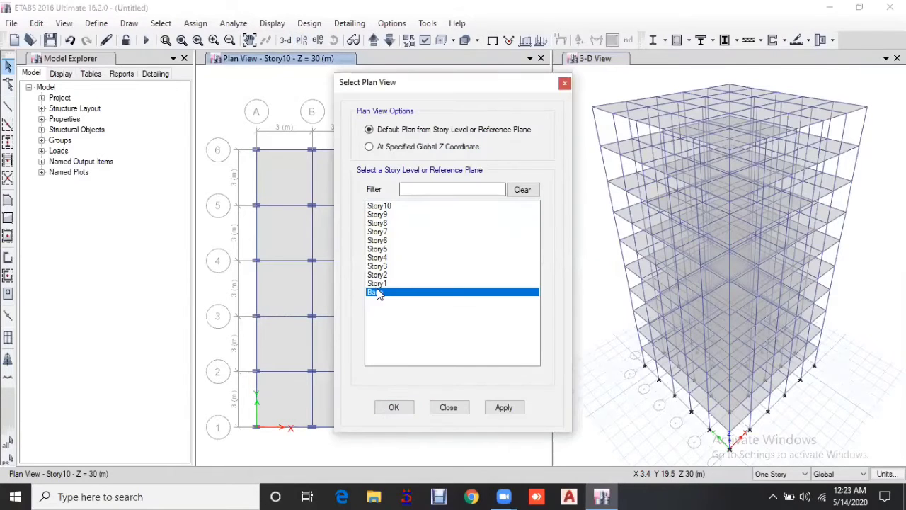
click(392, 407)
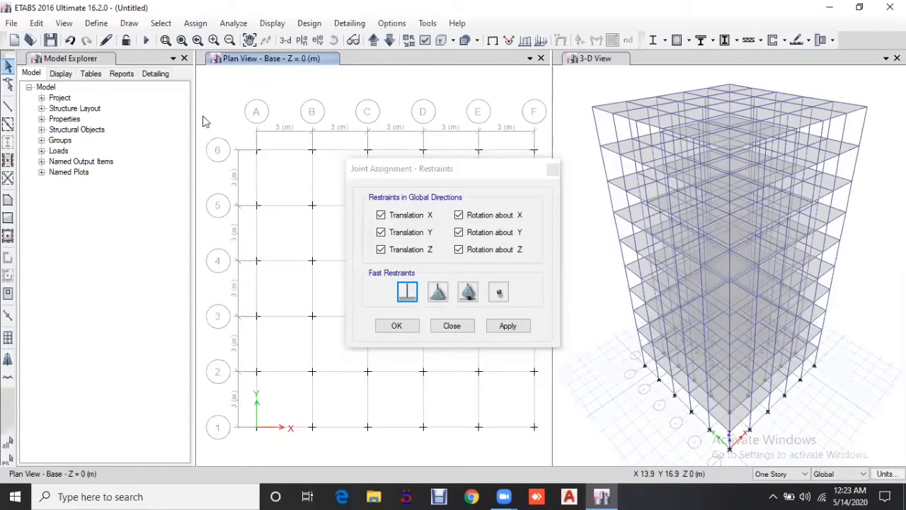
- Select the joints on the Base level plan and apply the fixed restraints to them
drag(524, 452, 538, 453)
click(524, 330)
click(412, 325)
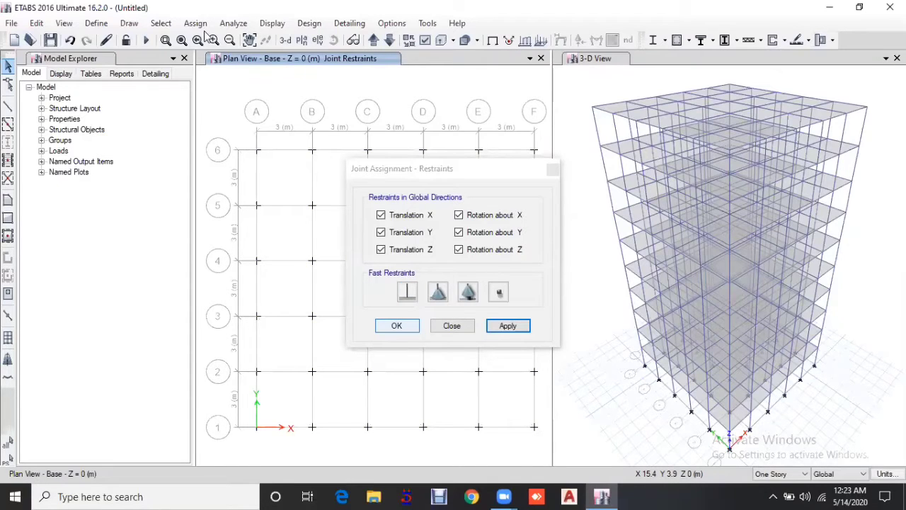
- Switch the plan view to Story10
click(302, 41)
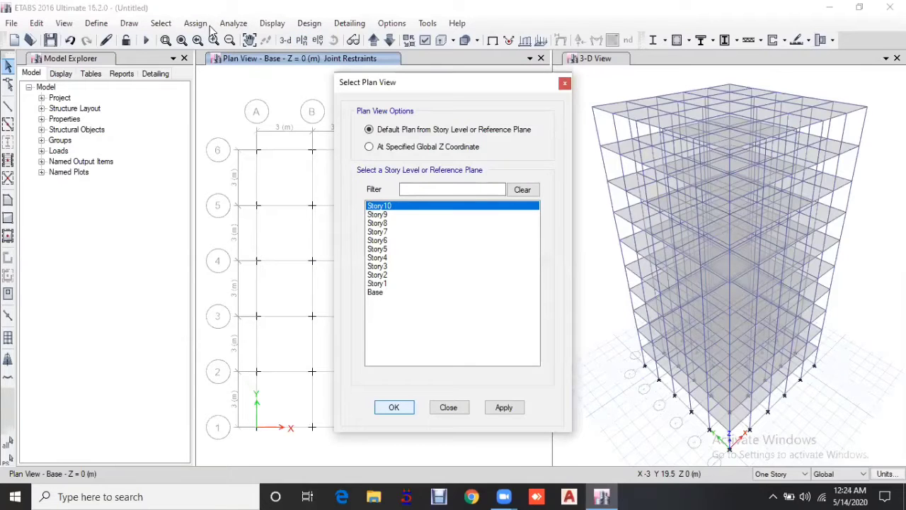
key(Return)
click(232, 23)
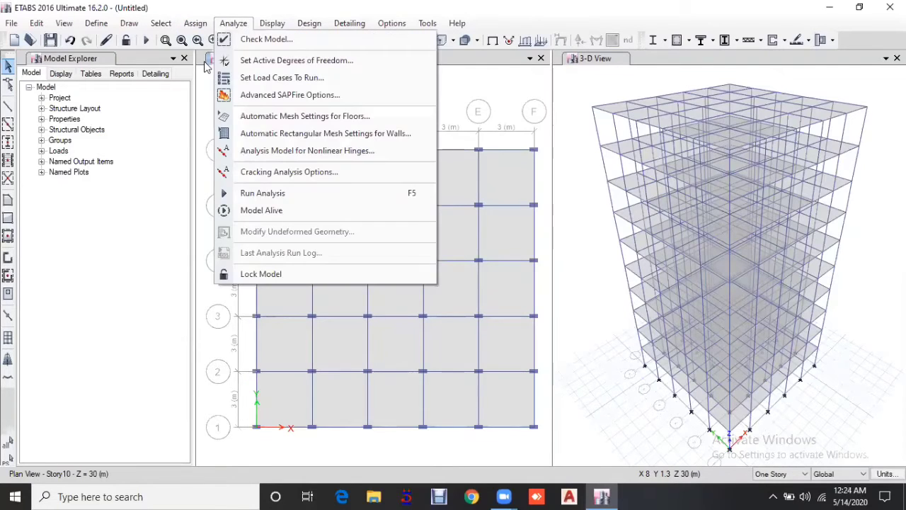
- Set up a distributed frame load assignment for the wall load pattern with a uniform gravity load of 12.19 kN/m
mouse_move(195, 24)
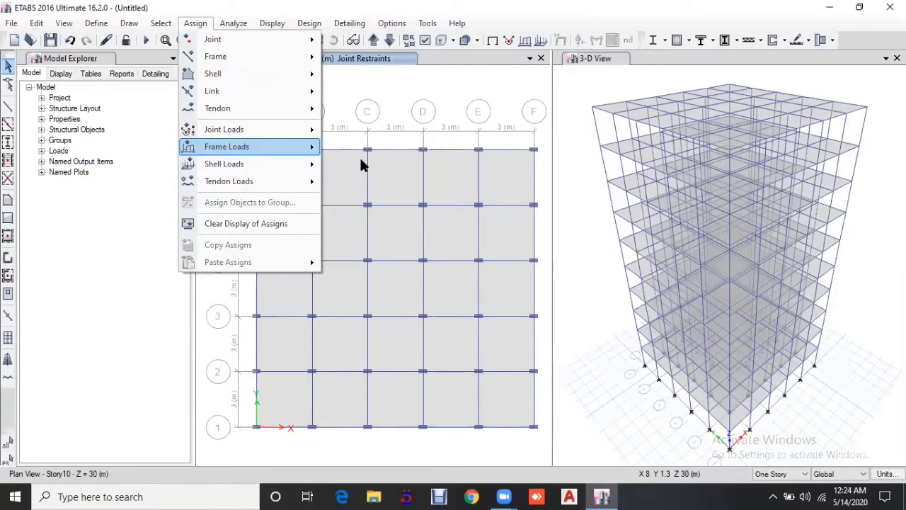
click(498, 184)
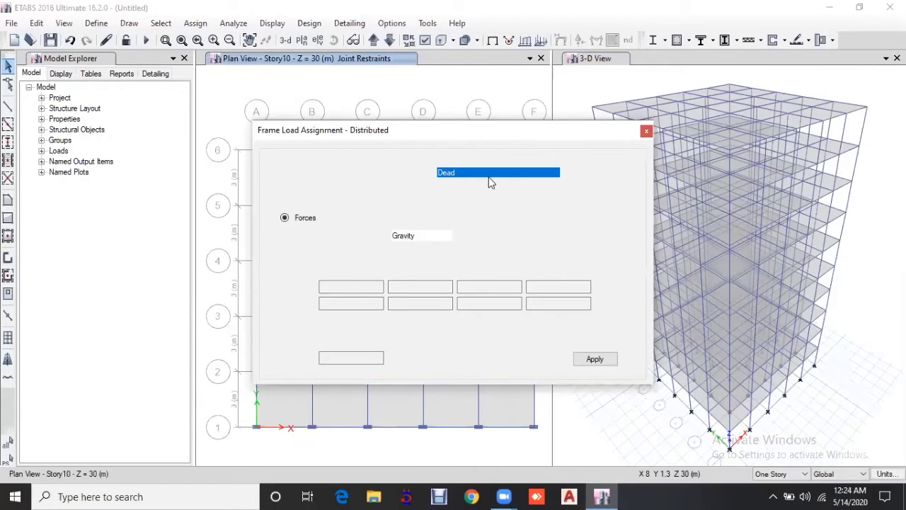
click(484, 174)
click(473, 203)
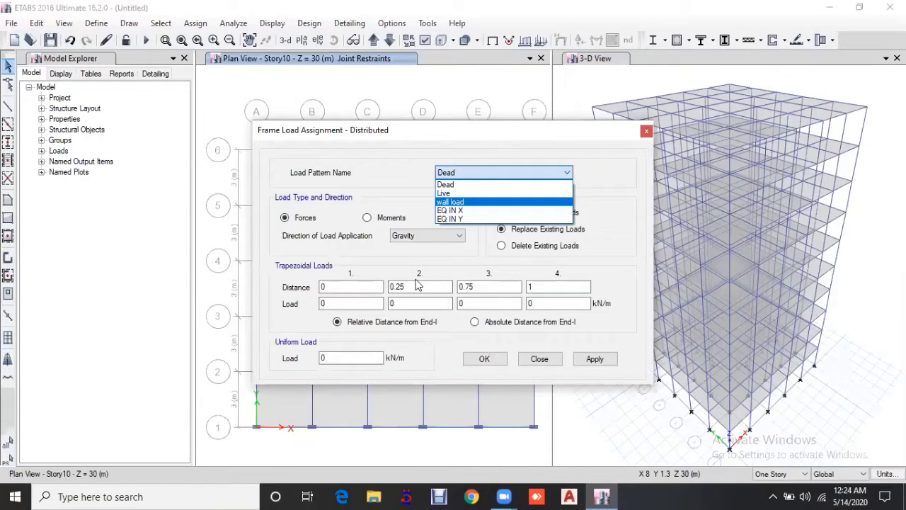
click(323, 358)
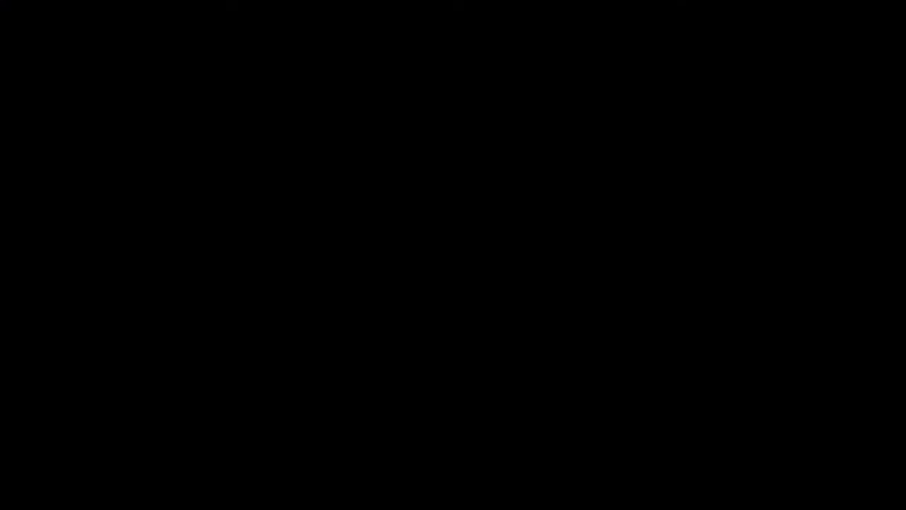
text(12.19)
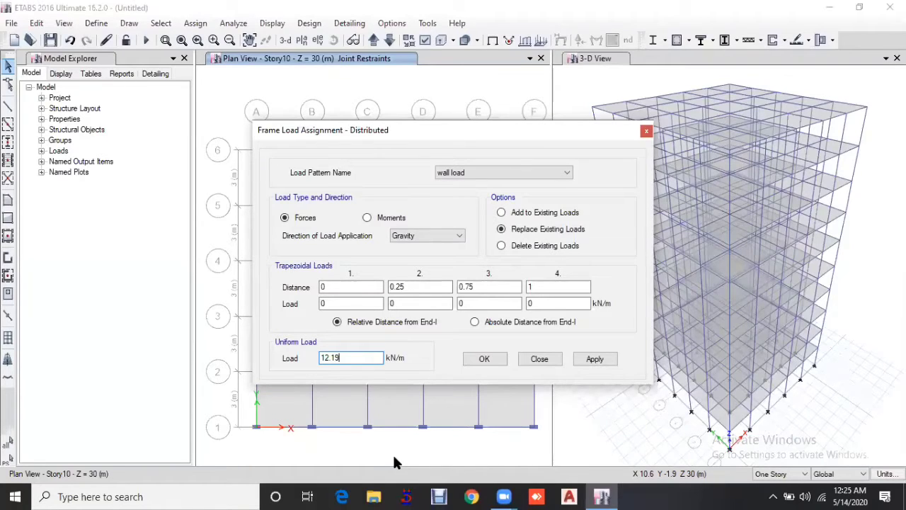
- Select all beams by object type and apply the distributed wall load to them
click(153, 28)
click(157, 27)
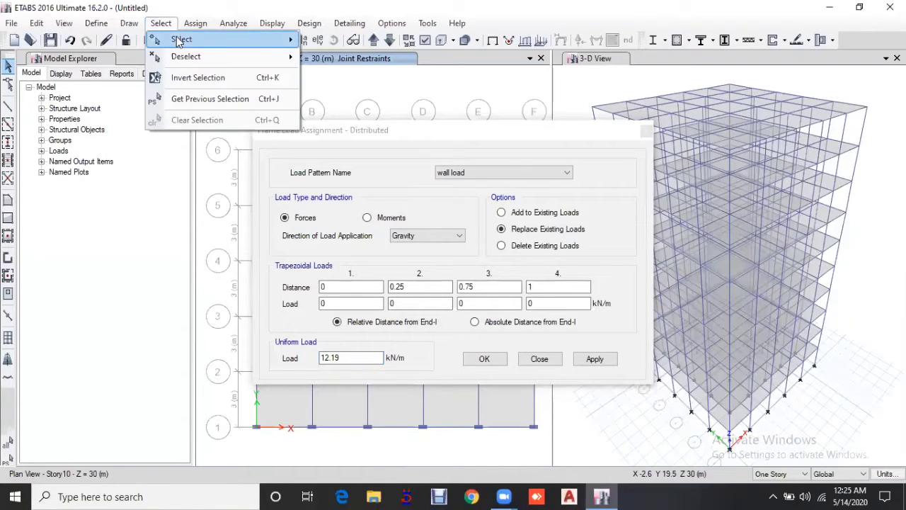
mouse_move(181, 40)
click(352, 136)
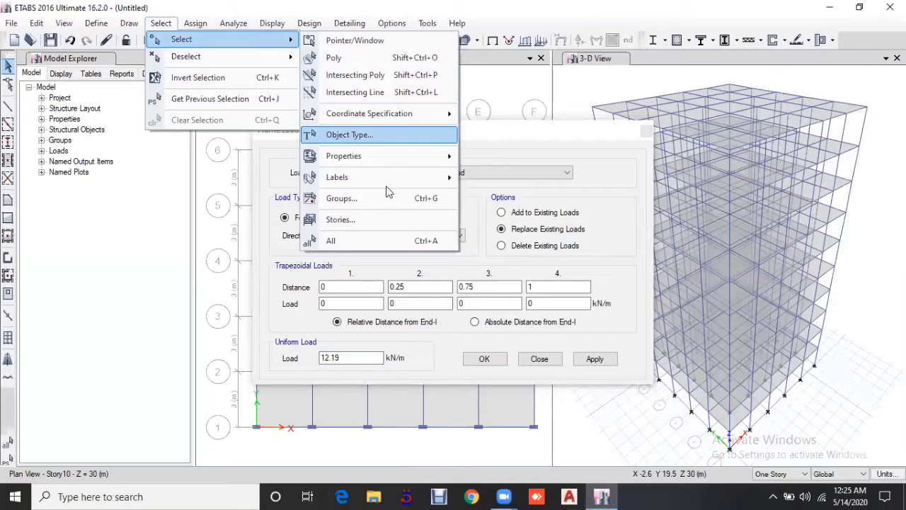
click(383, 164)
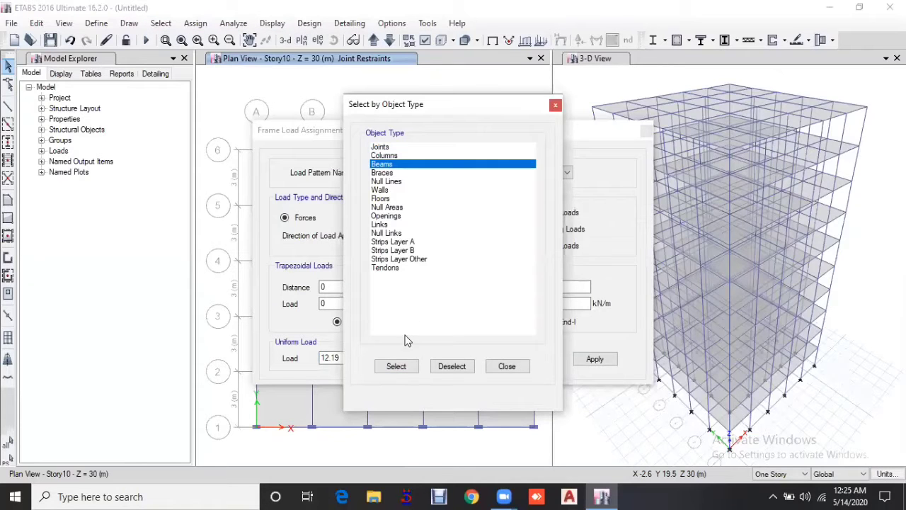
click(399, 366)
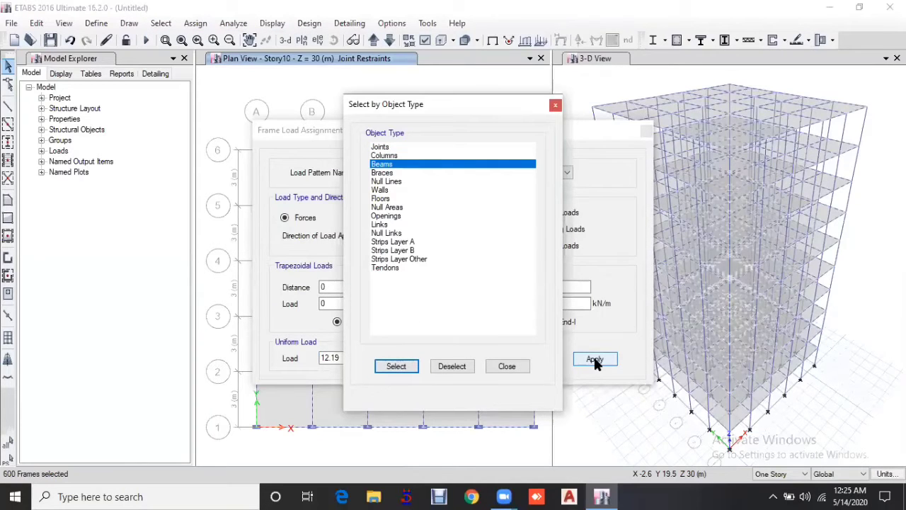
click(594, 359)
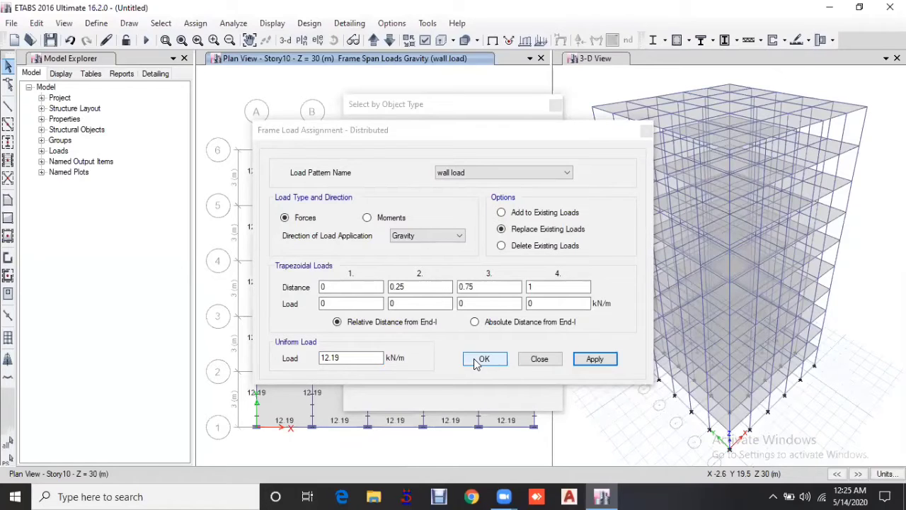
click(481, 360)
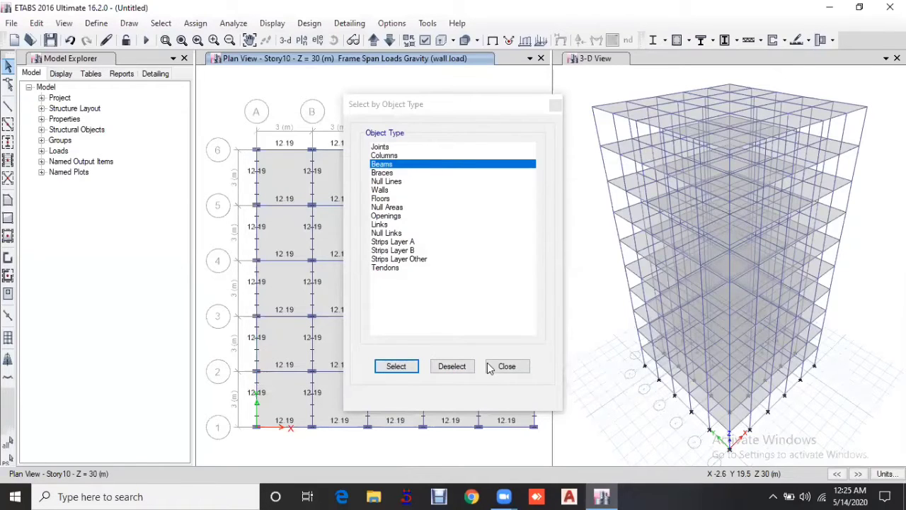
- Select all floors by object type
click(386, 199)
click(398, 367)
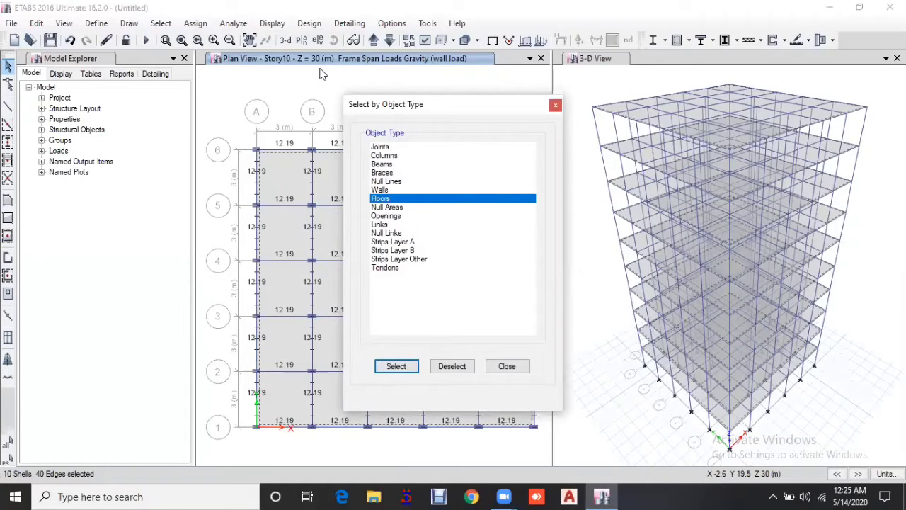
click(169, 25)
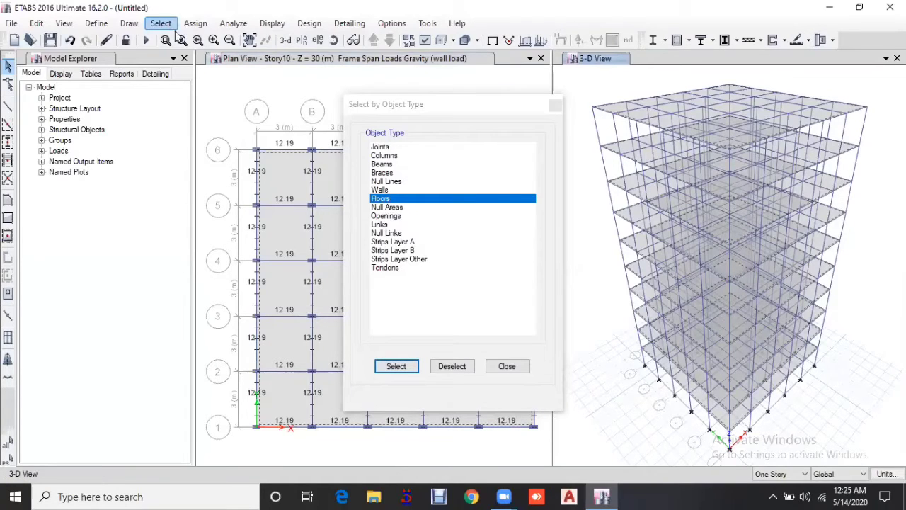
click(162, 24)
mouse_move(226, 39)
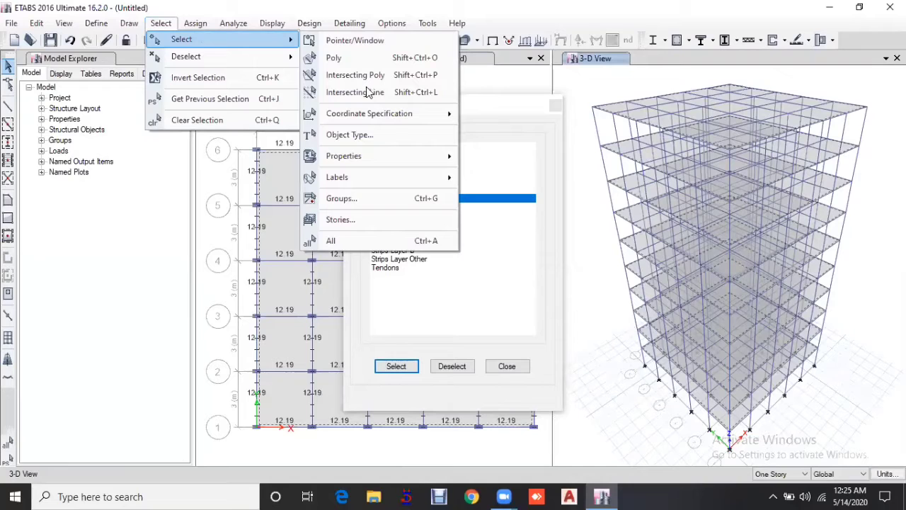
- Assign a uniform shell load of 2 kN/m² in the Live pattern to the selected floors and close the object type selection
mouse_move(196, 23)
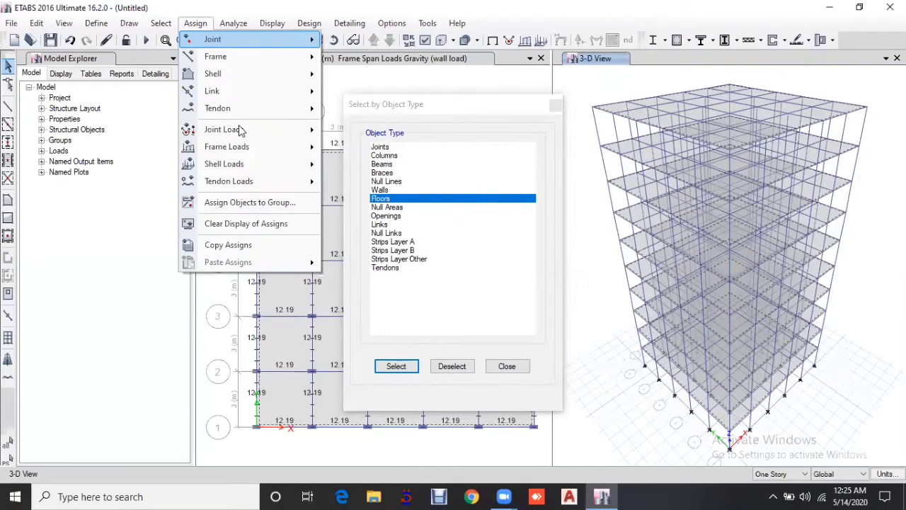
mouse_move(234, 146)
mouse_move(233, 163)
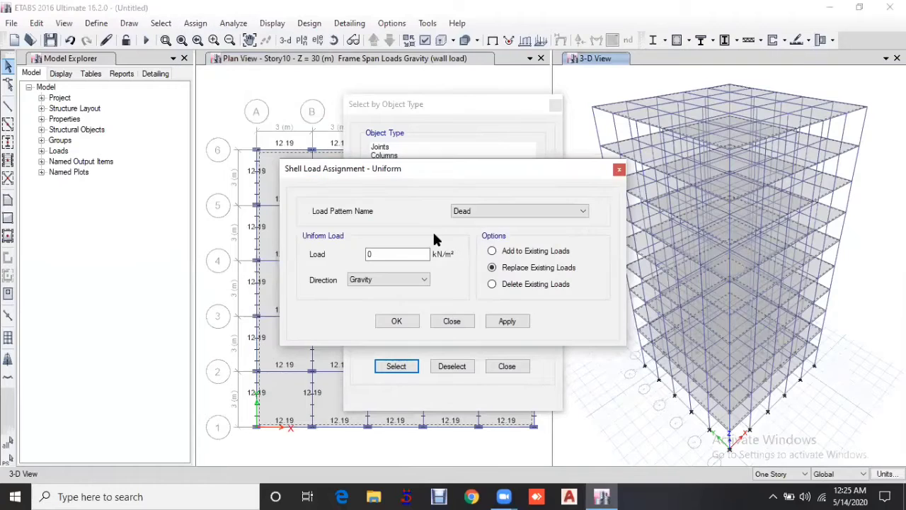
key(Down)
key(Tab)
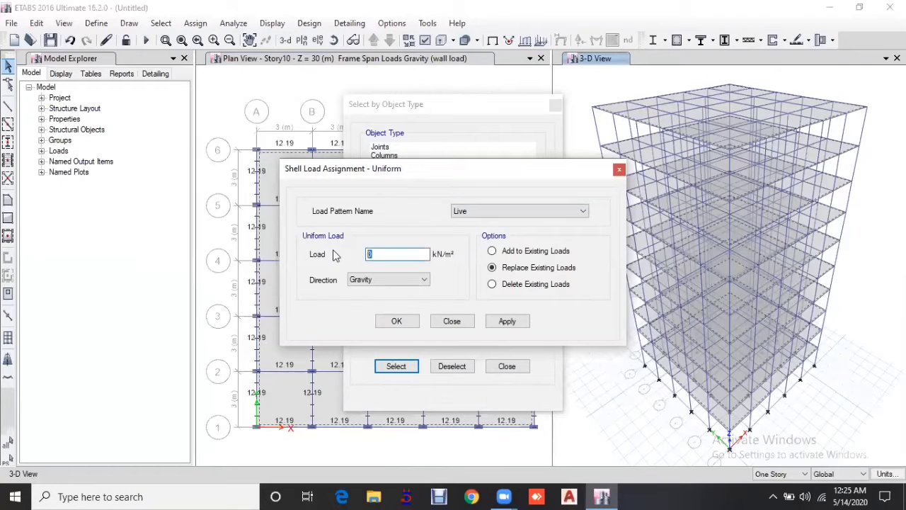
text(2)
click(508, 321)
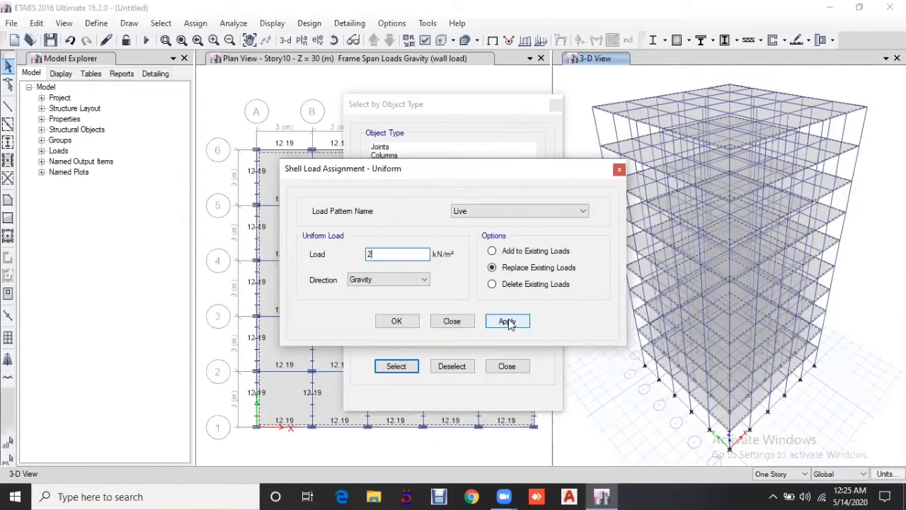
click(407, 325)
click(513, 371)
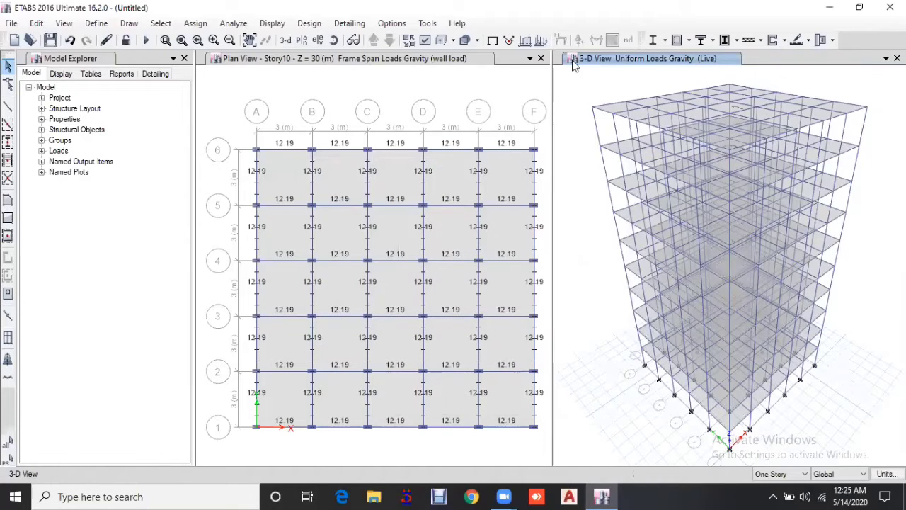
- Display the wall load pattern's frame span loads with their values in the 3-D view
click(524, 39)
click(494, 174)
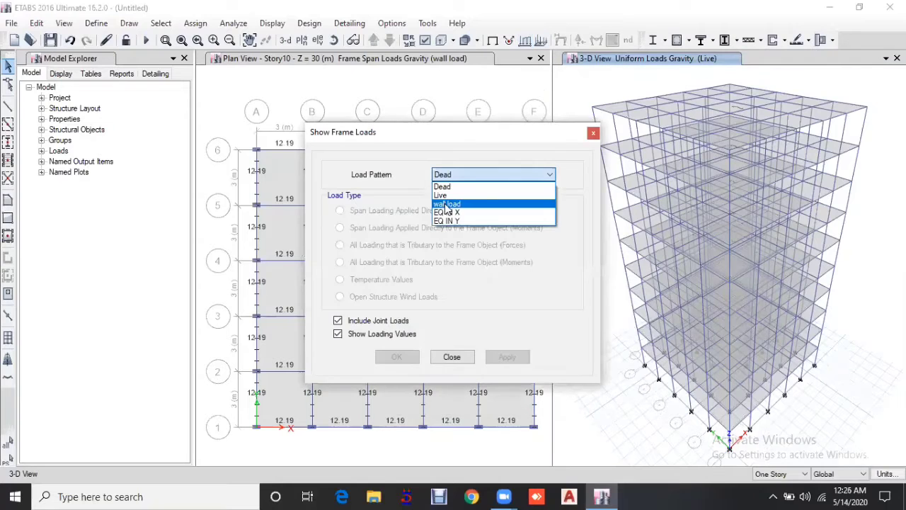
click(447, 205)
click(397, 357)
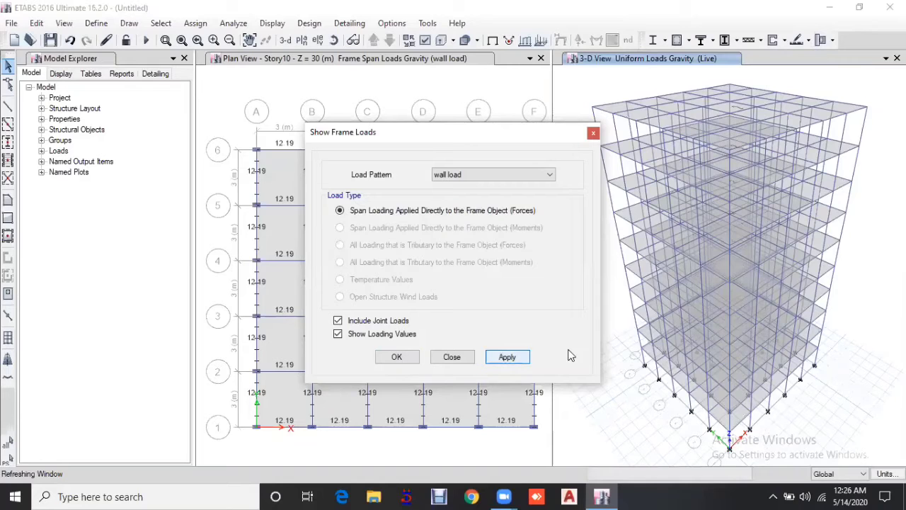
click(398, 357)
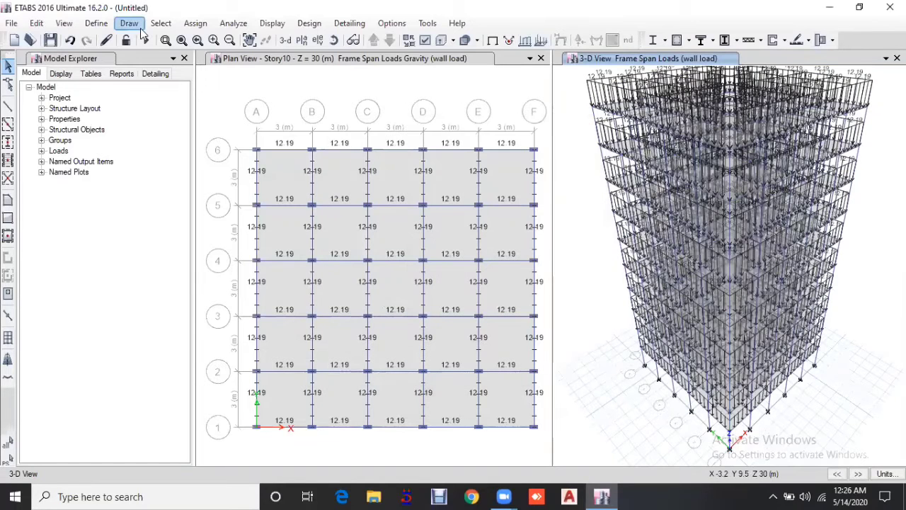
- Set the maximum number of modes of the Modal case to 40
click(102, 25)
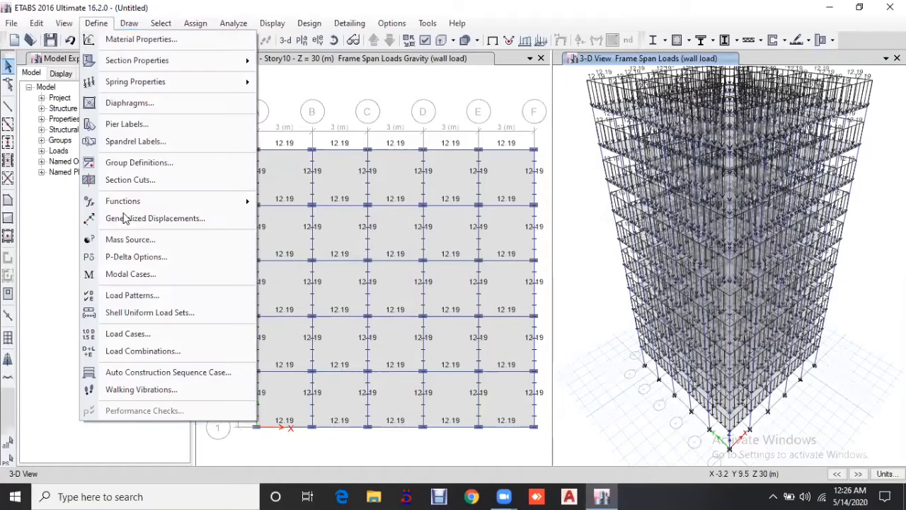
click(144, 277)
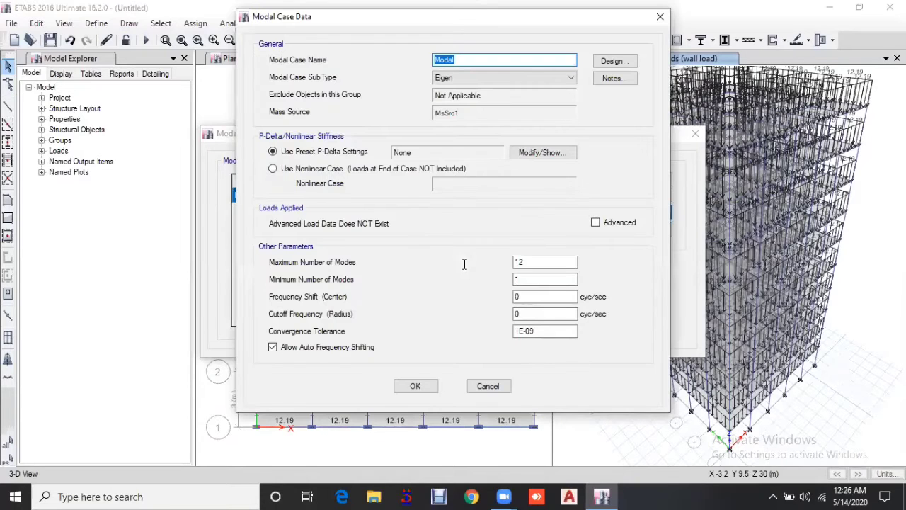
double_click(520, 262)
text(40)
click(414, 386)
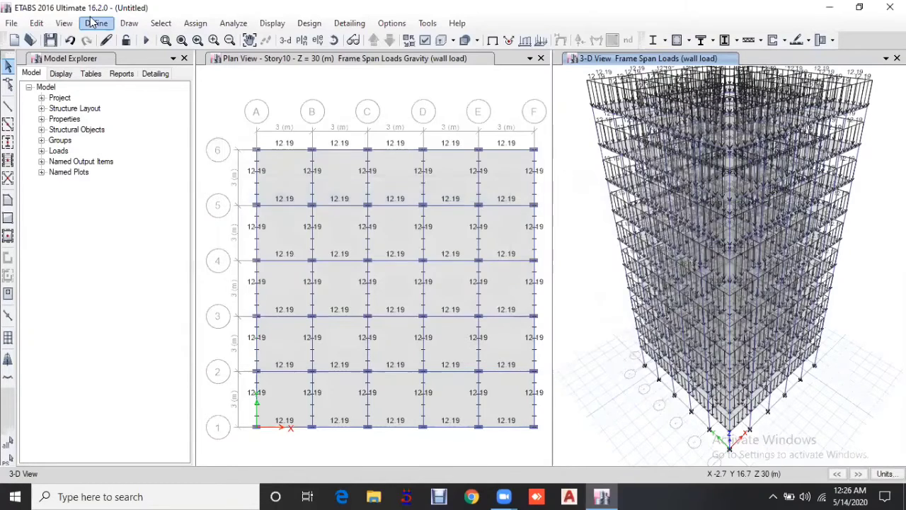
- Change the EQ IN X load case type to Response Spectrum
click(92, 22)
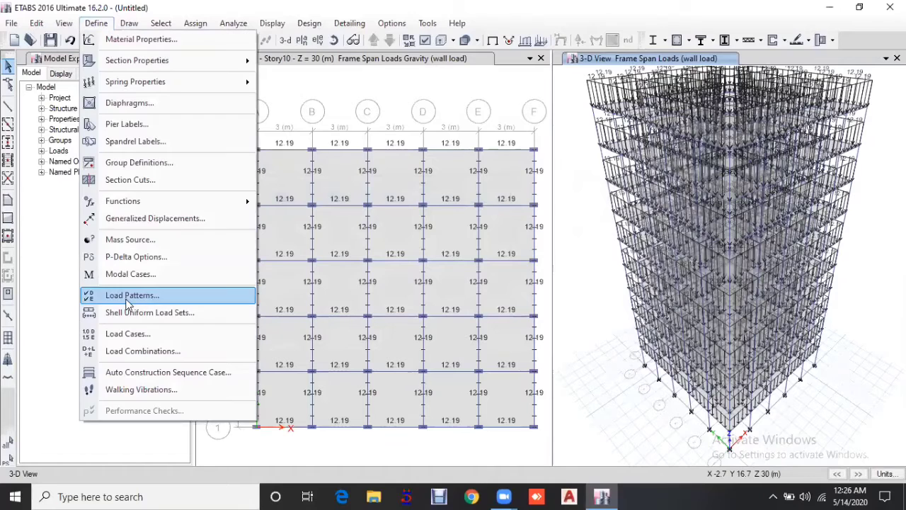
click(130, 333)
click(283, 239)
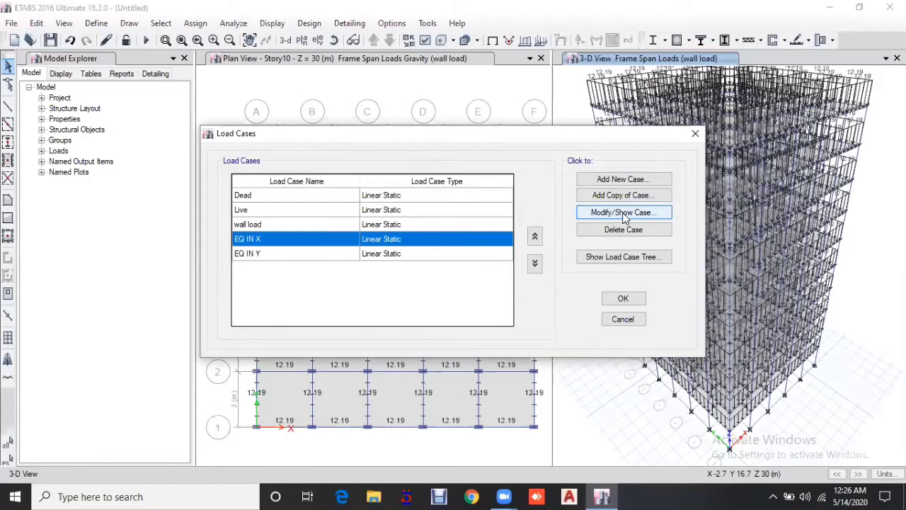
click(623, 212)
click(516, 78)
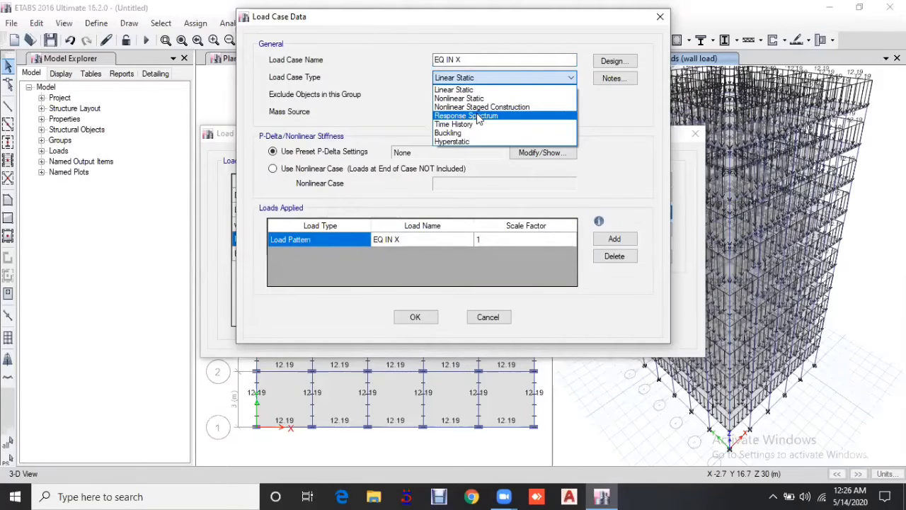
click(501, 113)
- Add a U1 acceleration load to the EQ IN X case using the IS-RS function and a scale factor of 2942
click(614, 167)
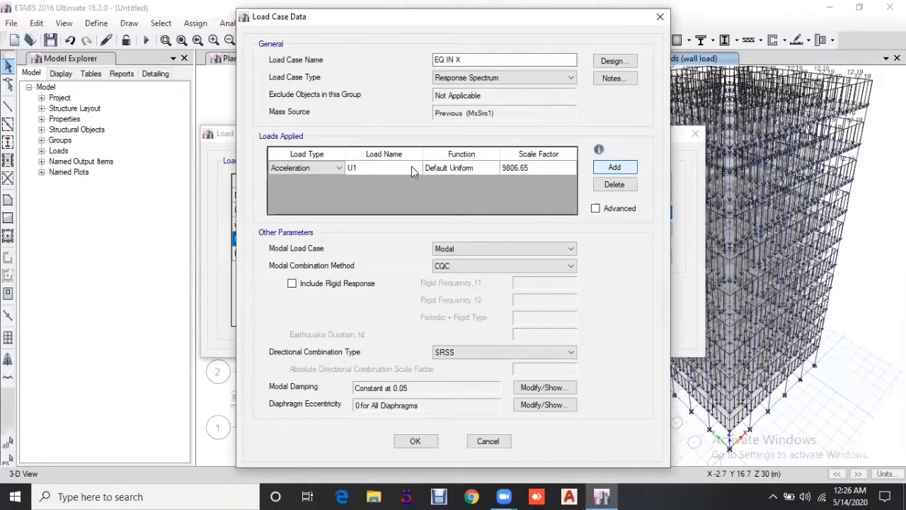
click(467, 169)
click(476, 168)
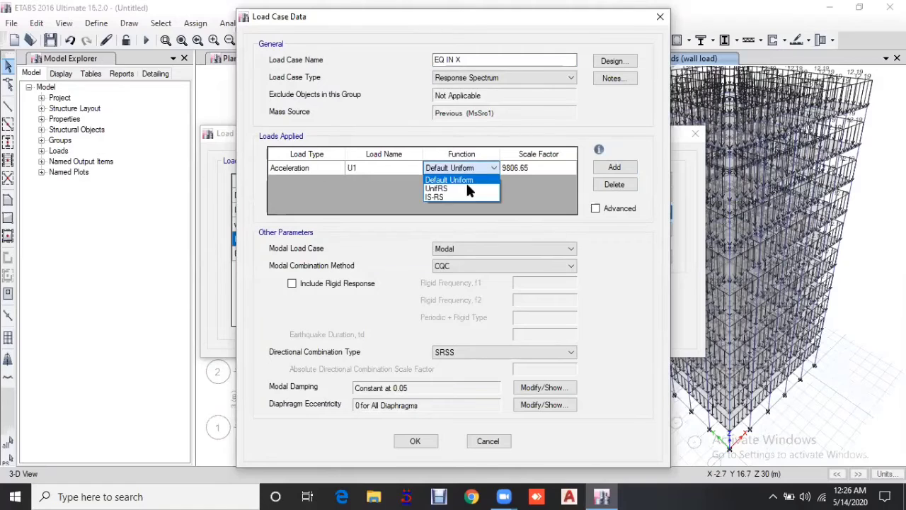
click(458, 195)
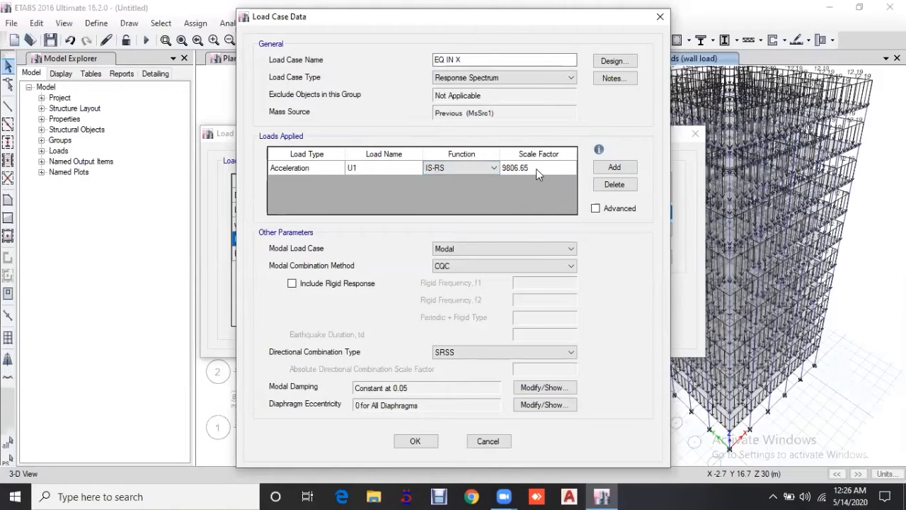
click(539, 166)
text(2942)
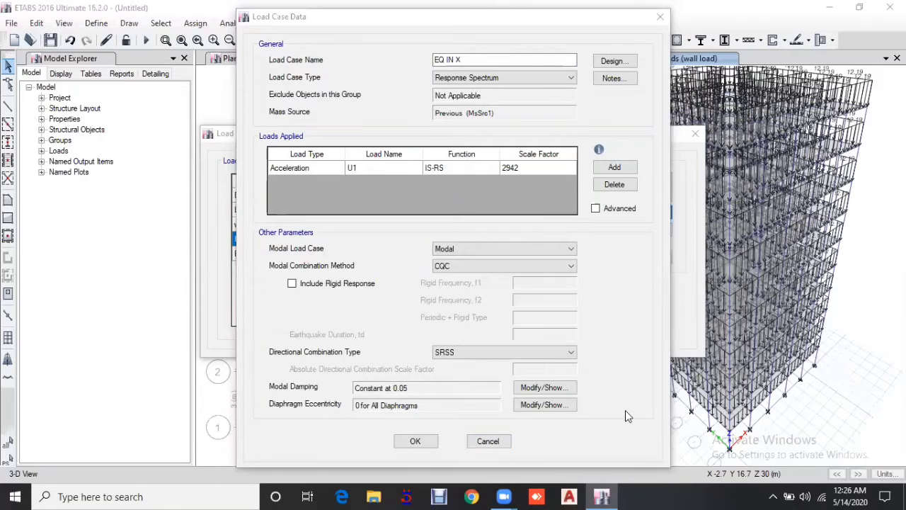
- Accept the EQ IN X load case and change the EQ IN Y load case type to Response Spectrum
click(415, 441)
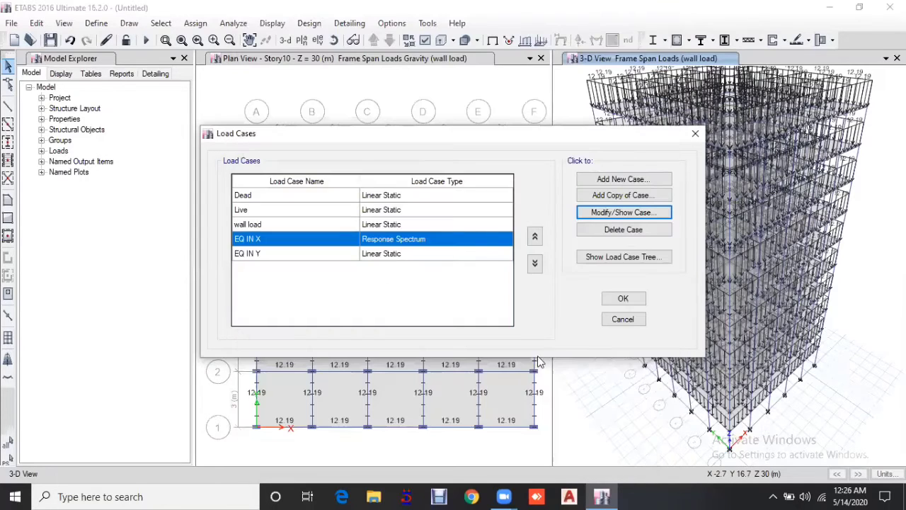
click(388, 255)
click(613, 212)
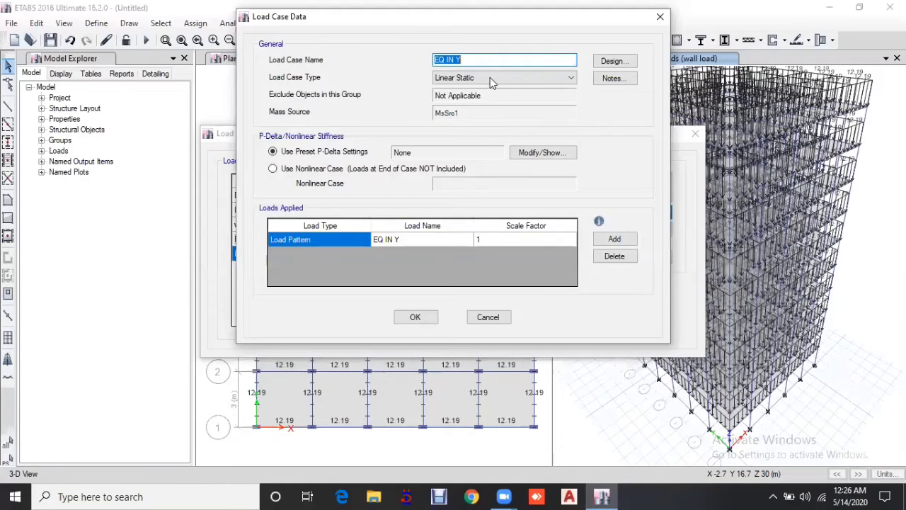
click(496, 78)
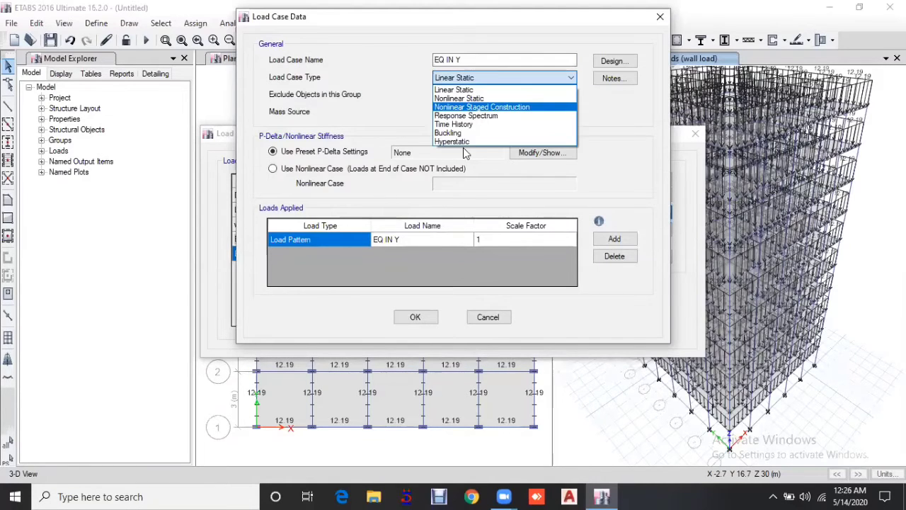
click(471, 118)
- Add a U2 acceleration load to the EQ IN Y case using the IS-RS function and a scale factor of 2942
click(614, 168)
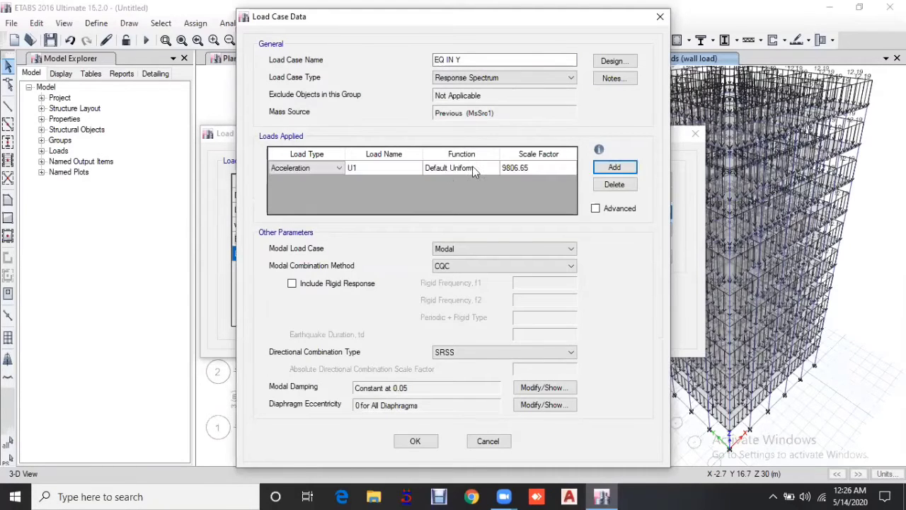
click(472, 168)
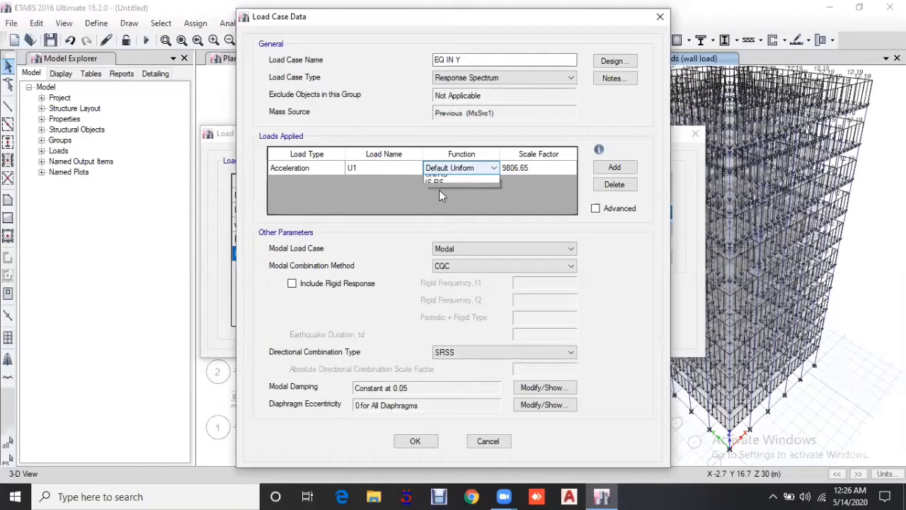
click(439, 188)
click(401, 168)
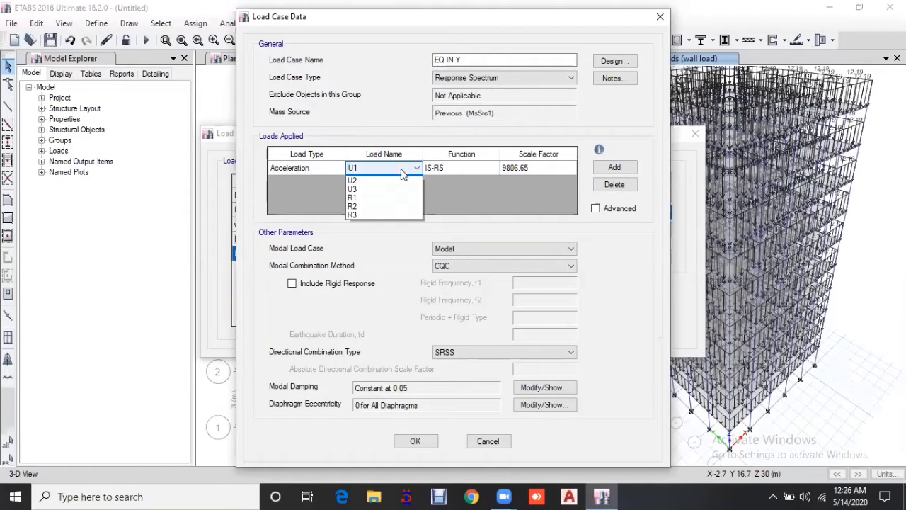
click(366, 186)
click(531, 167)
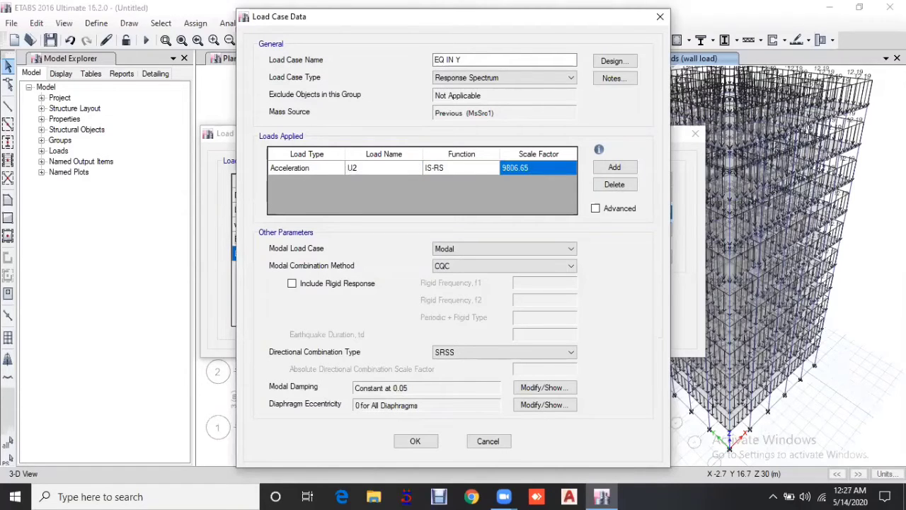
text(2942)
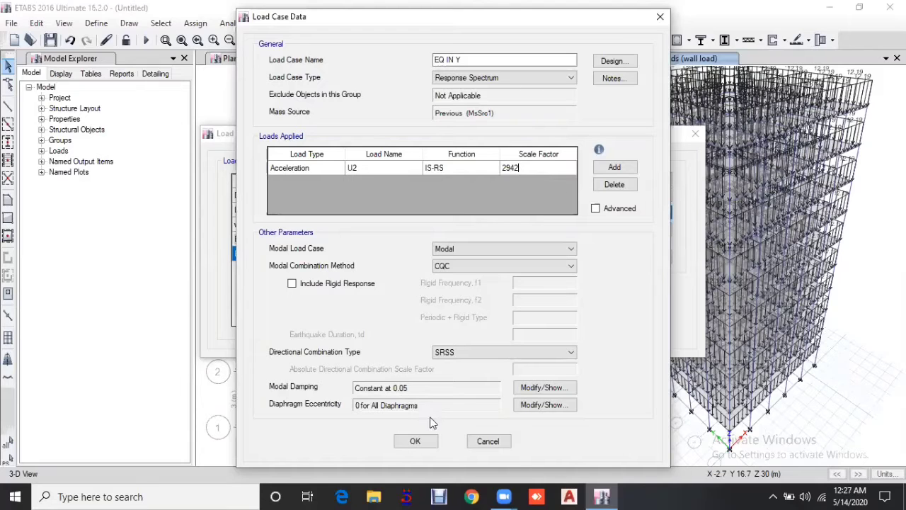
click(417, 441)
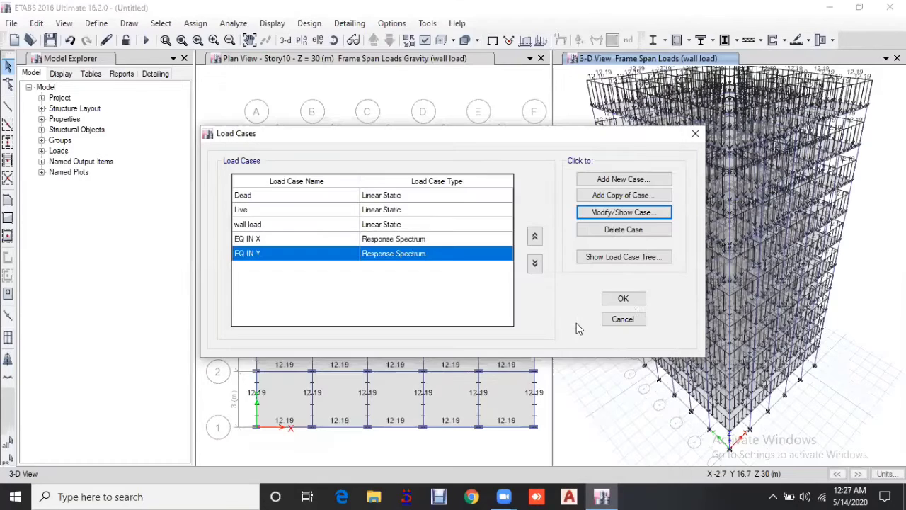
click(627, 301)
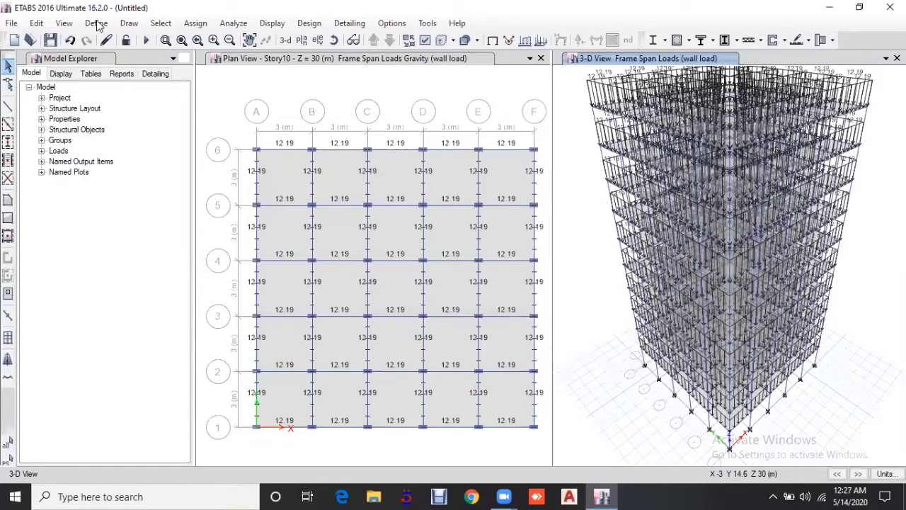
- Add the default design load combinations for Concrete Frame Design
click(98, 24)
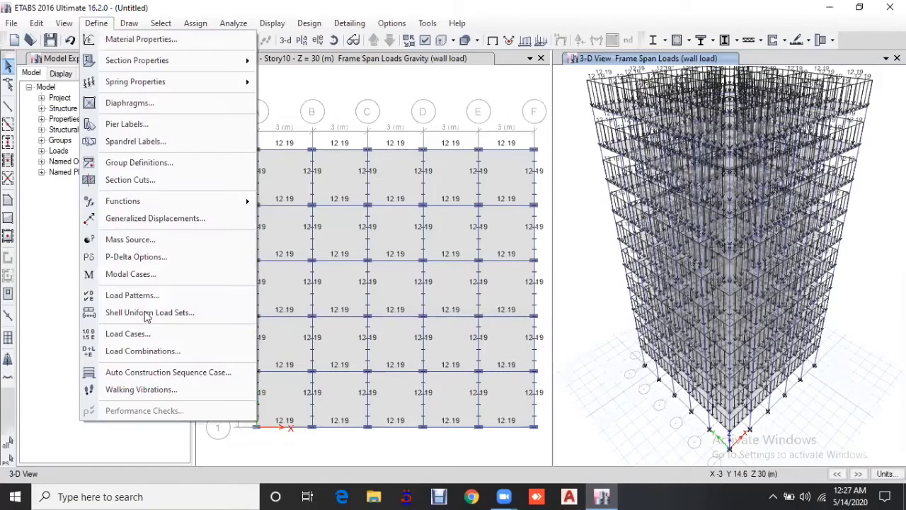
click(144, 351)
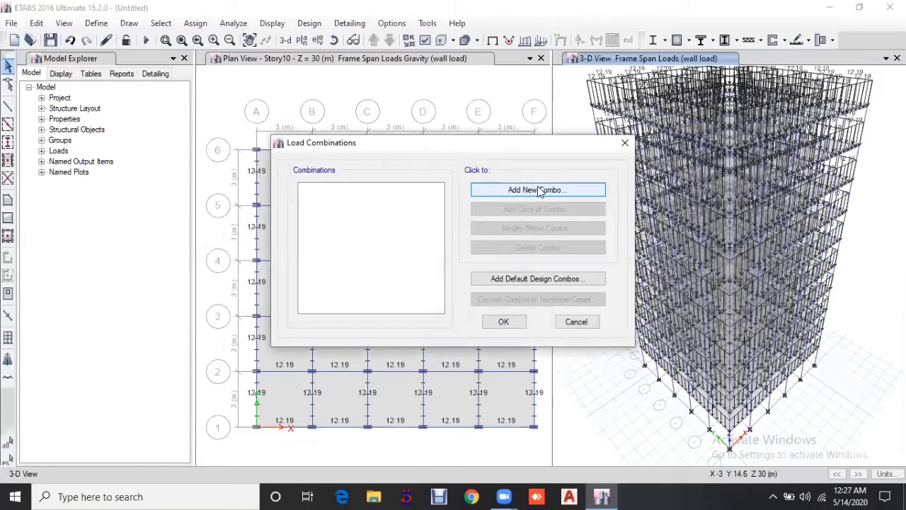
click(539, 281)
click(423, 227)
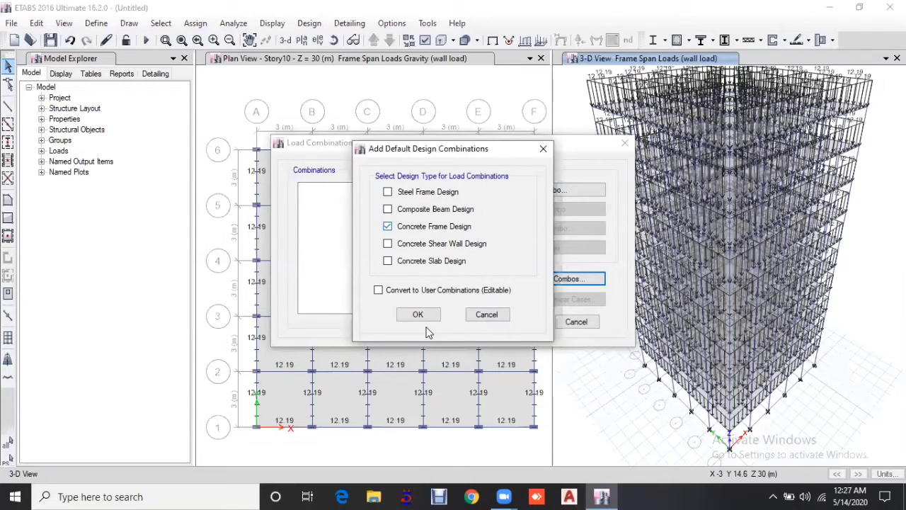
click(419, 315)
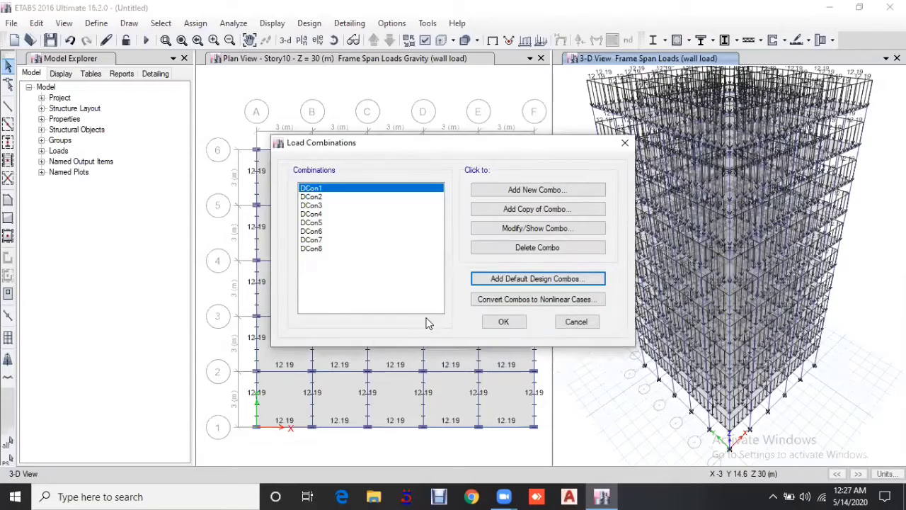
click(503, 322)
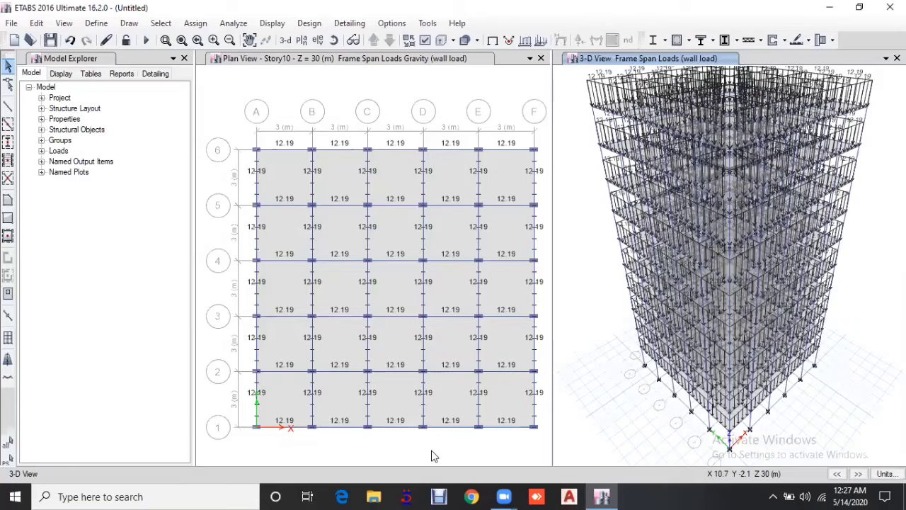
- Check the model with all joint, frame, shell, meshing, loading and self mass checks plus the trim or extend fix enabled
click(233, 23)
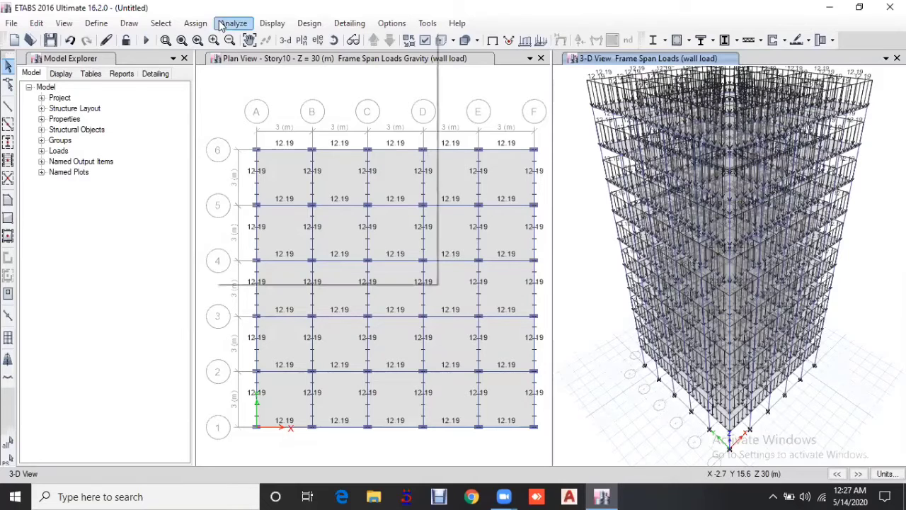
key(Return)
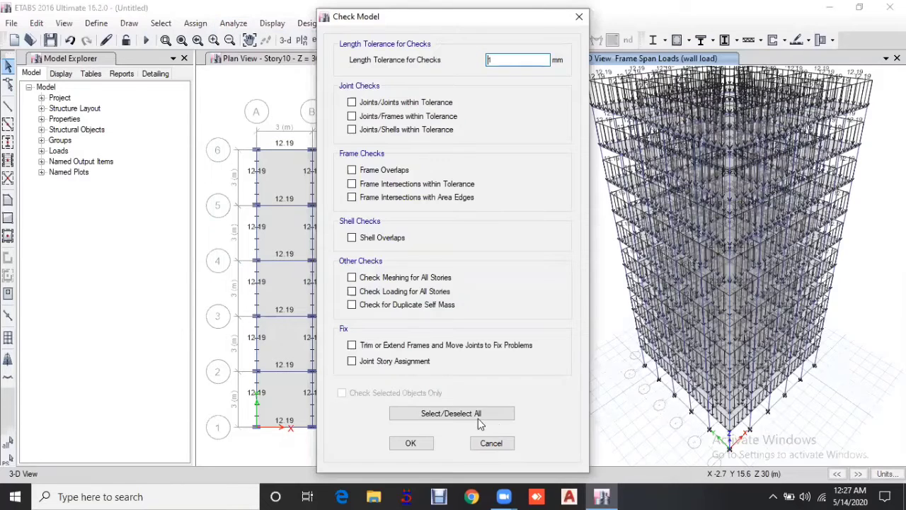
click(451, 412)
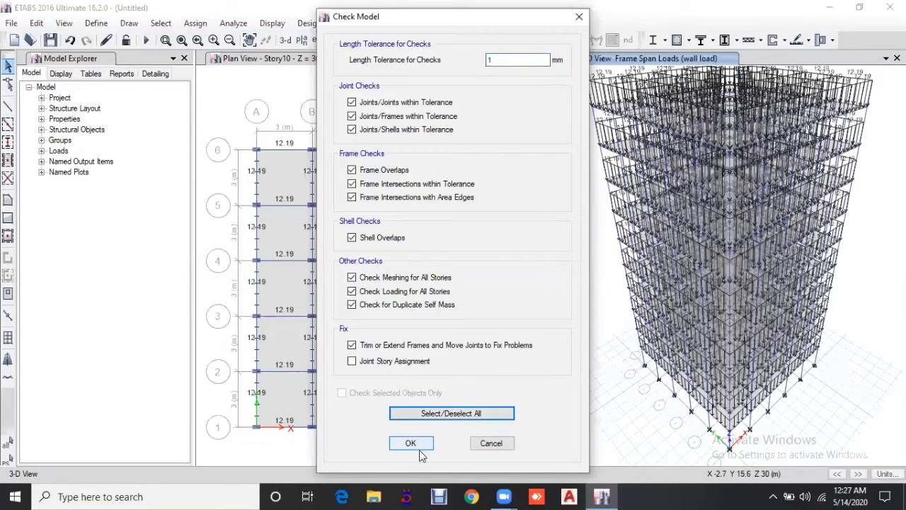
click(410, 443)
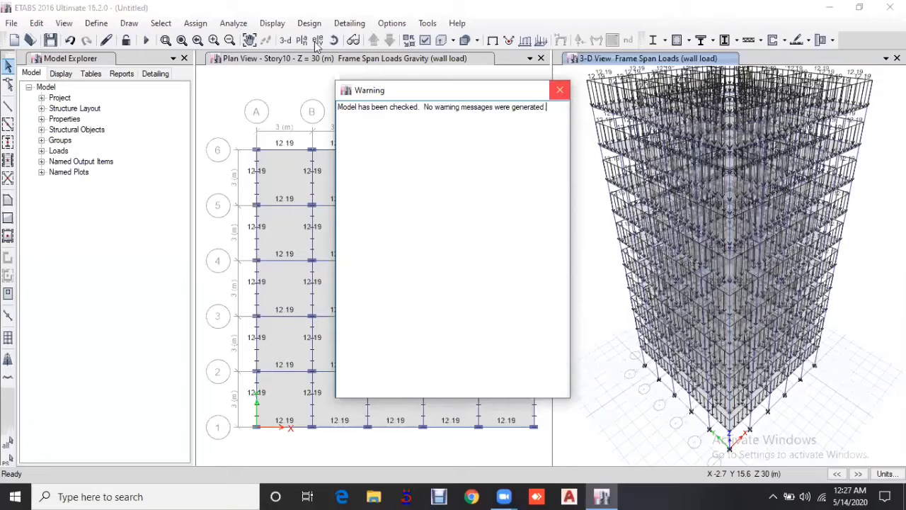
- Run the analysis, saving the model file as Sesmic Building, and animate the Mode 1 shape
click(244, 23)
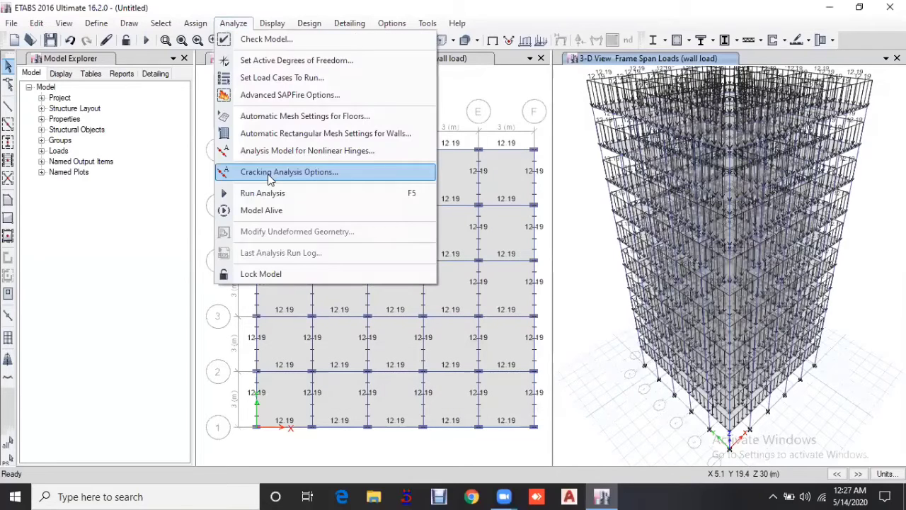
click(263, 193)
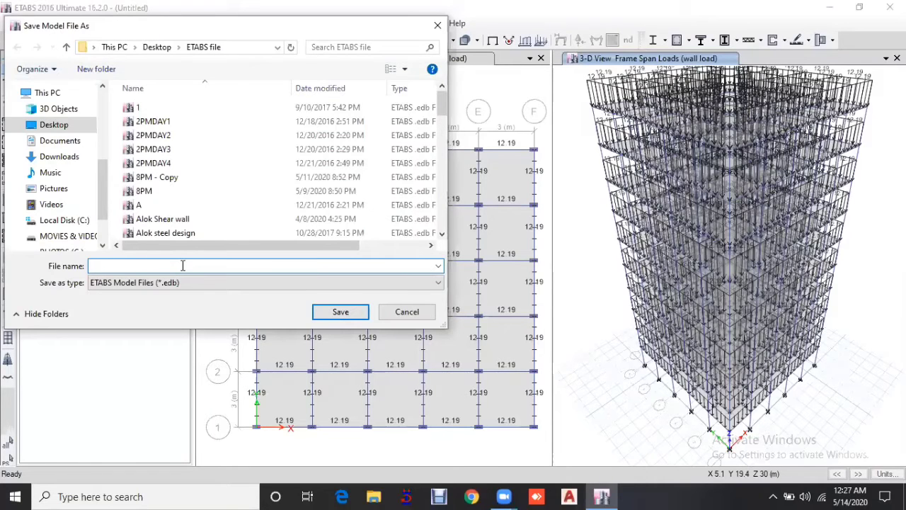
text(Sesmic Building)
click(327, 315)
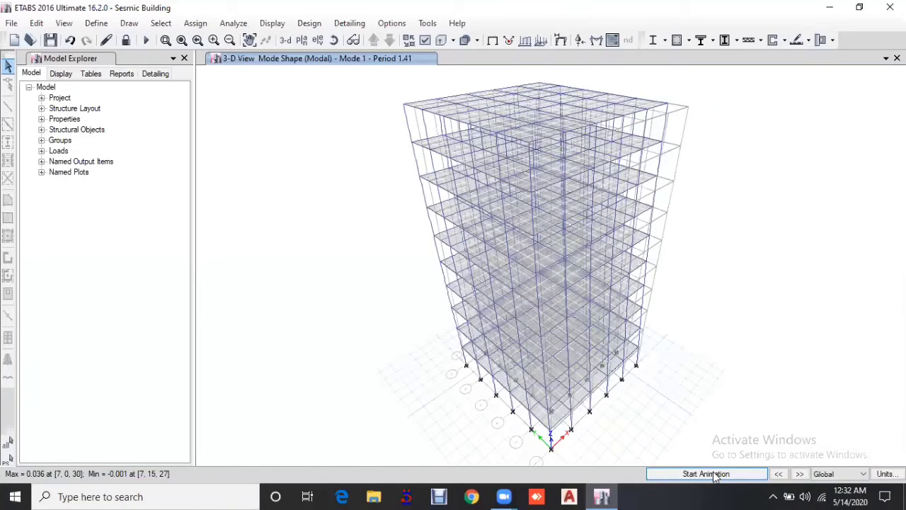
click(714, 477)
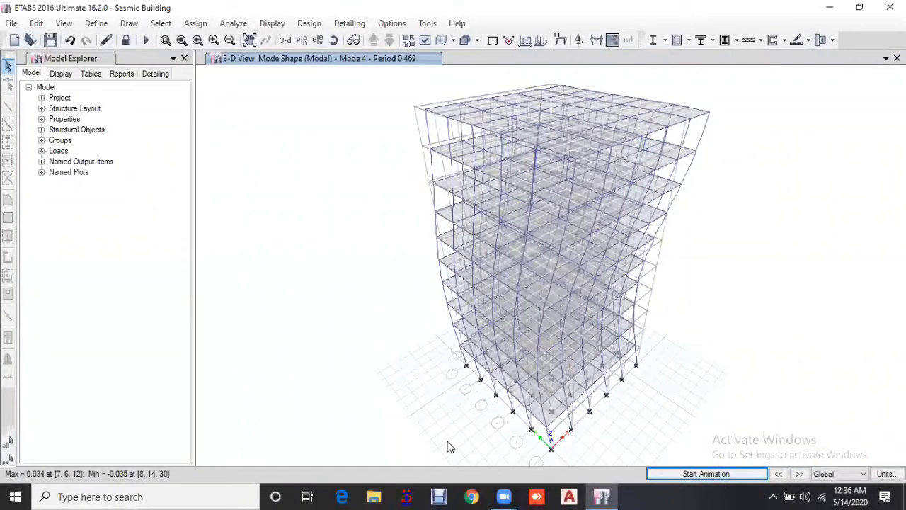
- Display the frames' Axial Force diagram for the wall load case with values at the controlling stations
click(305, 24)
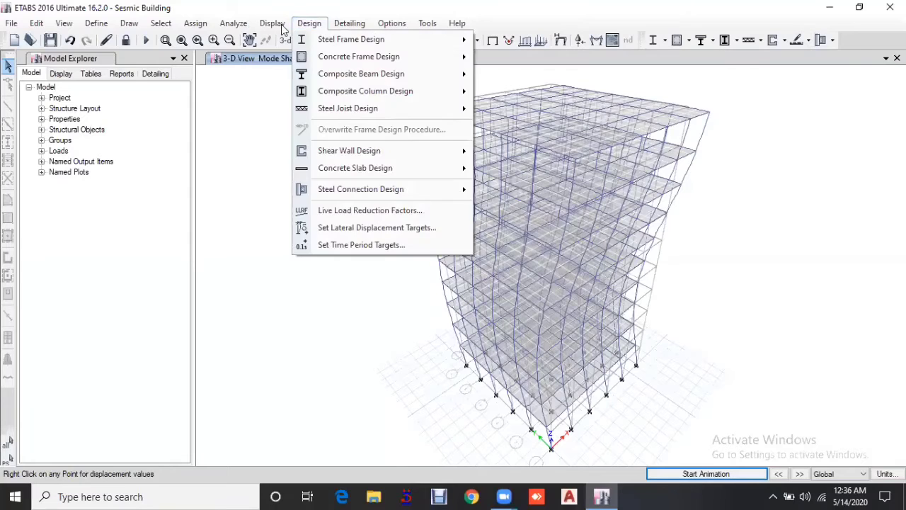
key(Left)
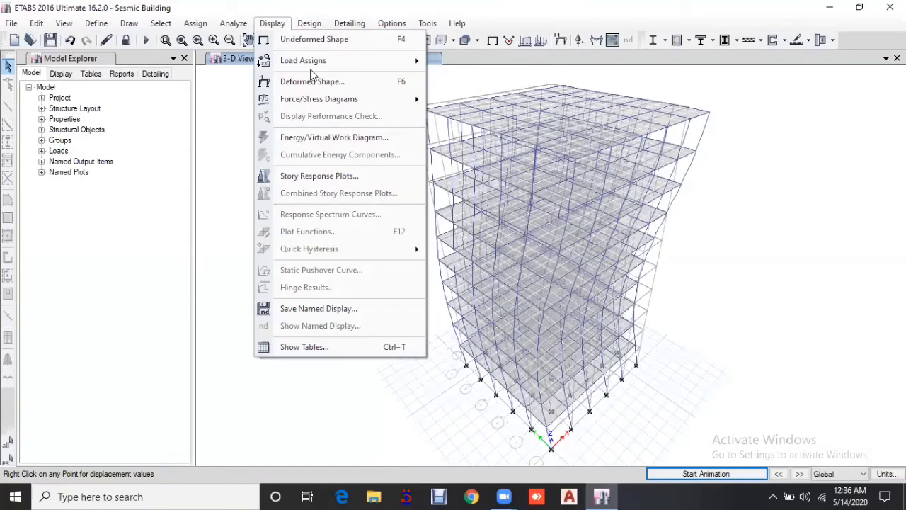
mouse_move(313, 62)
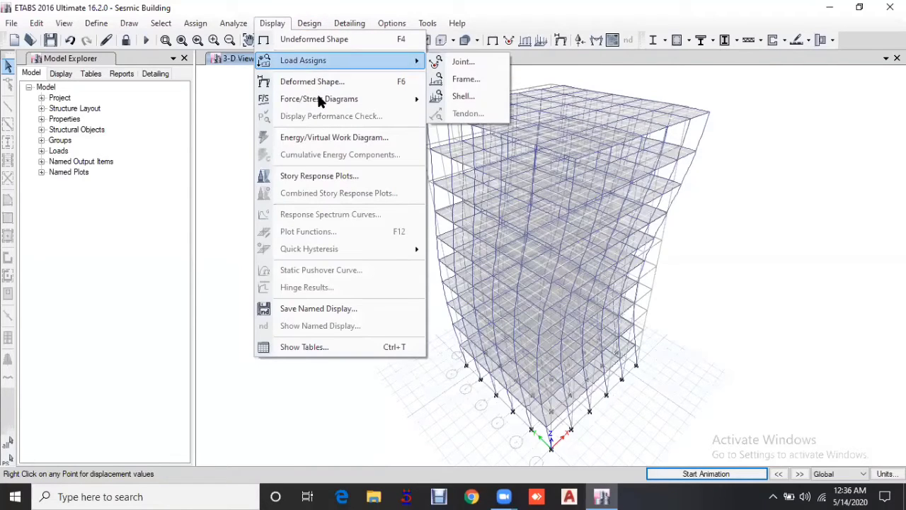
mouse_move(318, 99)
click(460, 167)
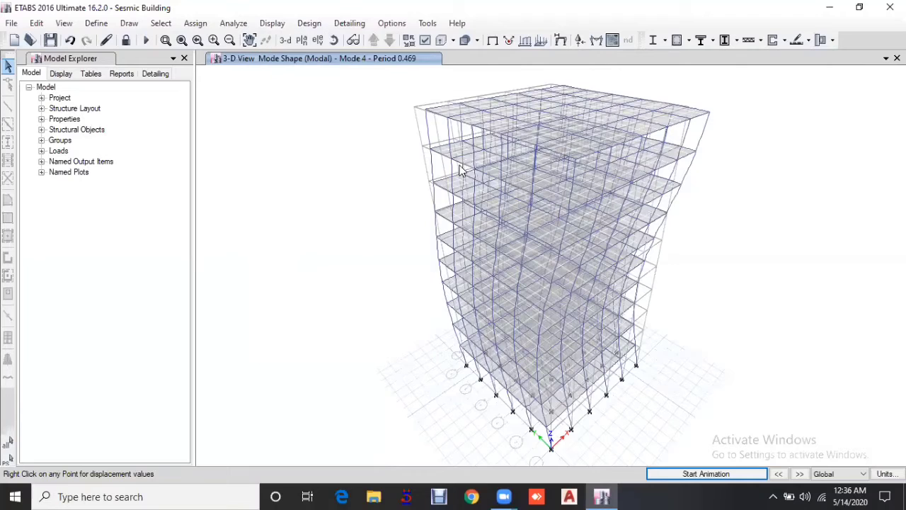
click(391, 136)
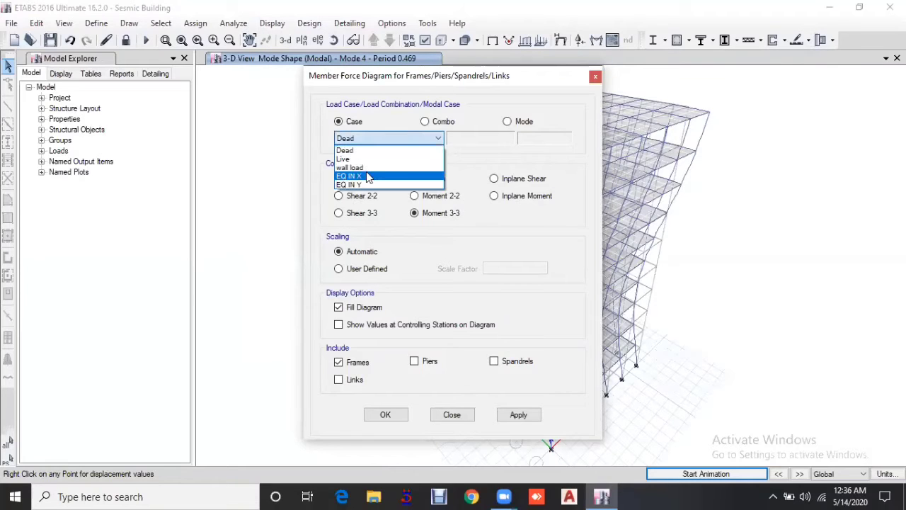
click(363, 168)
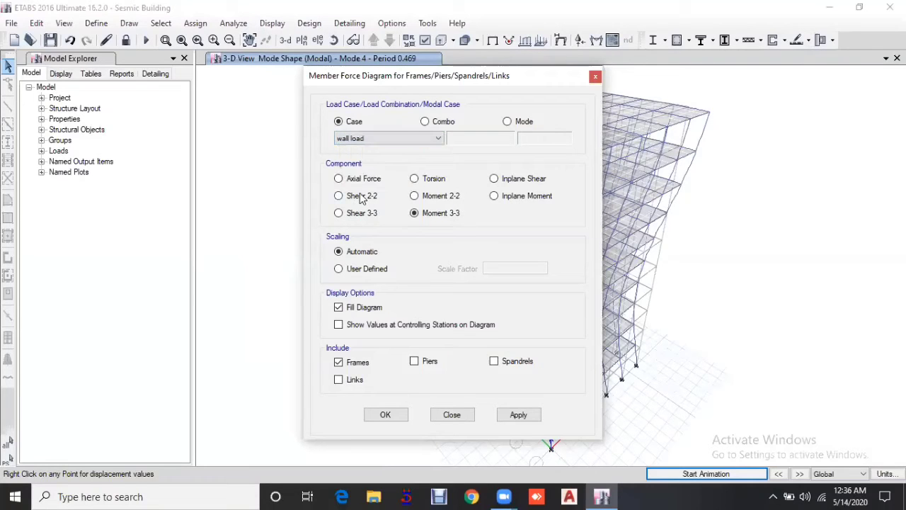
click(359, 179)
click(359, 326)
click(402, 416)
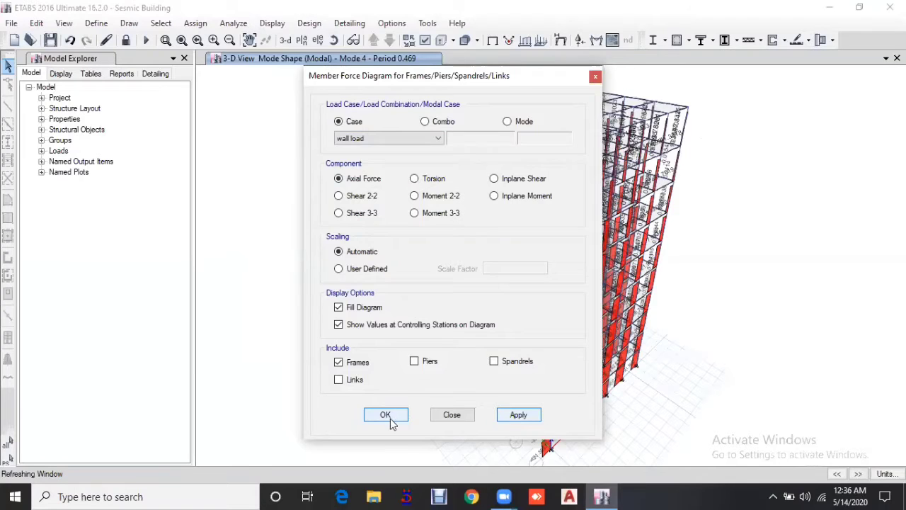
- Display the frames' Shear 2-2 diagram and the Torsion diagram for the wall load case
click(272, 23)
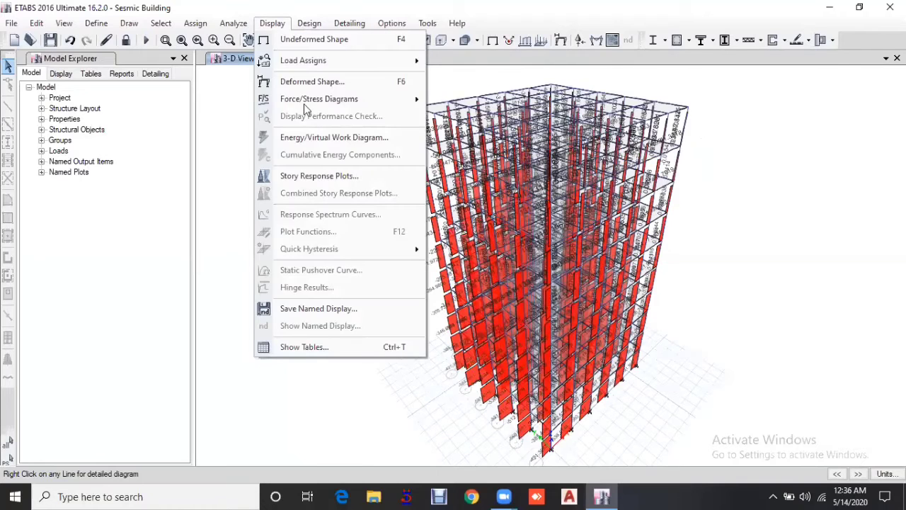
mouse_move(312, 99)
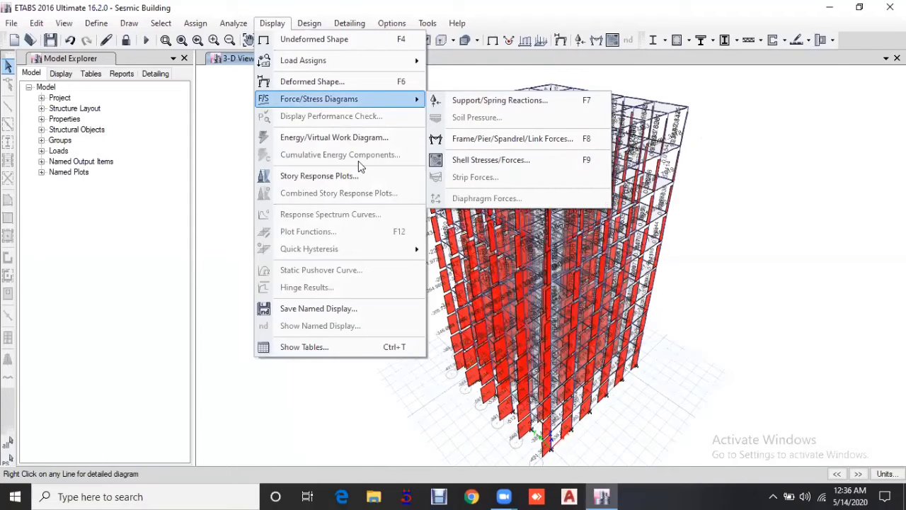
click(446, 76)
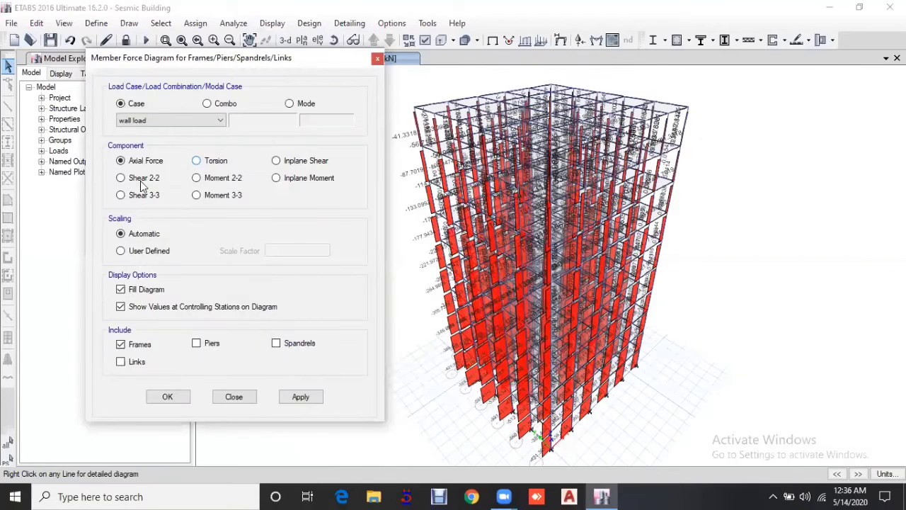
click(121, 178)
click(307, 398)
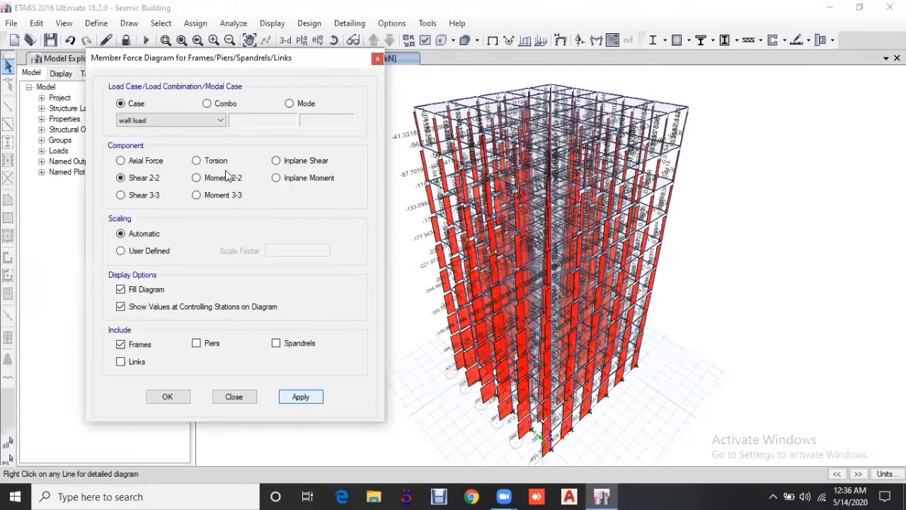
click(307, 398)
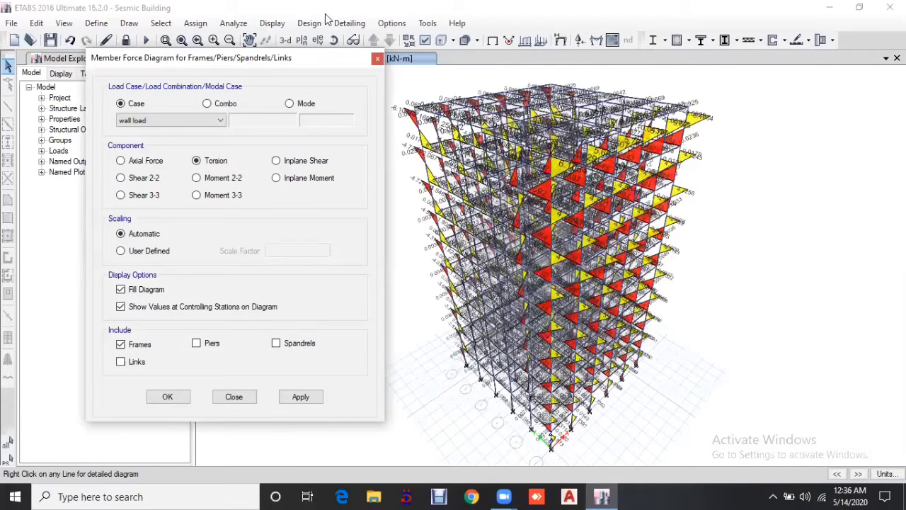
- Apply the frames' Torsion diagram for the wall load case to the 3-D view and close the force diagram settings
key(Return)
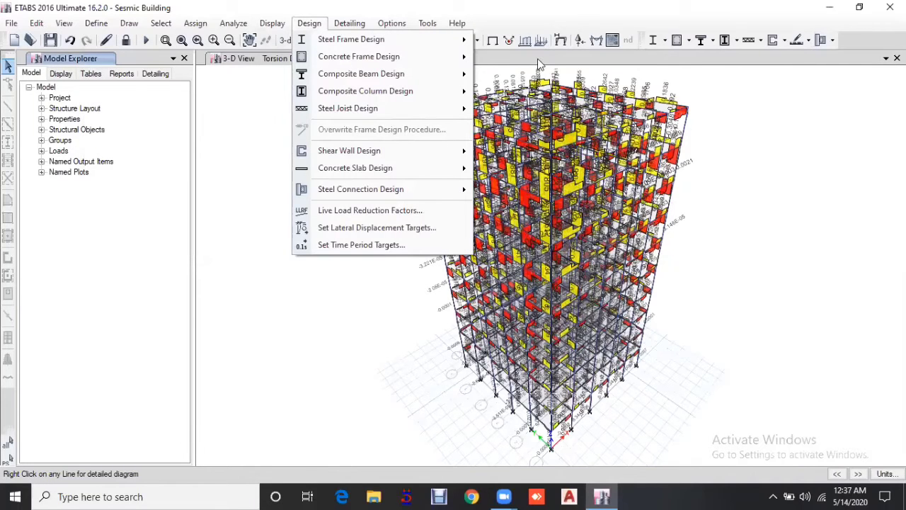
click(538, 61)
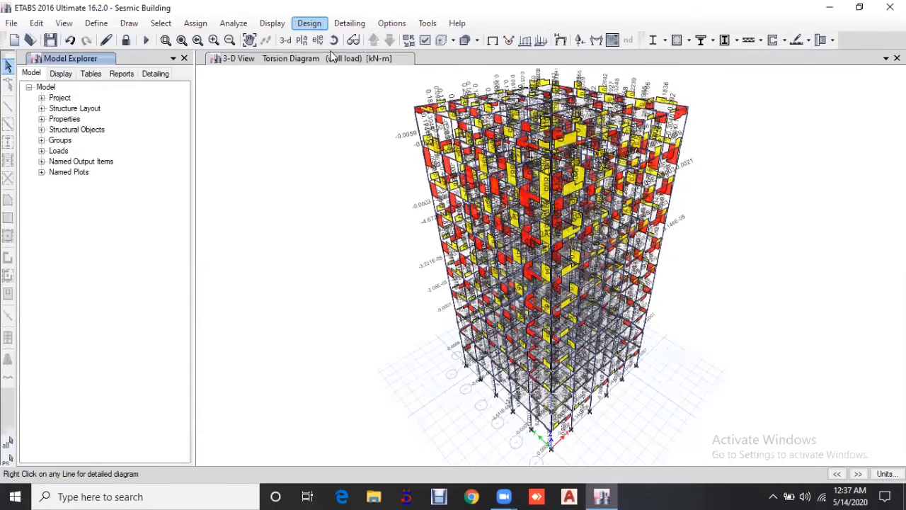
- In the column rebar selection rules for seismic detailing, set the largest longitudinal bar size to 22 and the maximum tie spacing to 300 mm
click(310, 22)
mouse_move(359, 57)
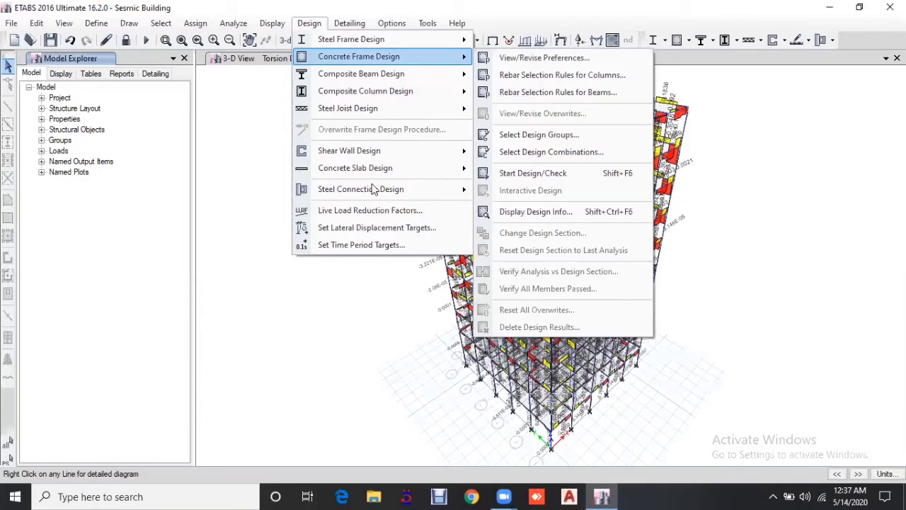
key(Return)
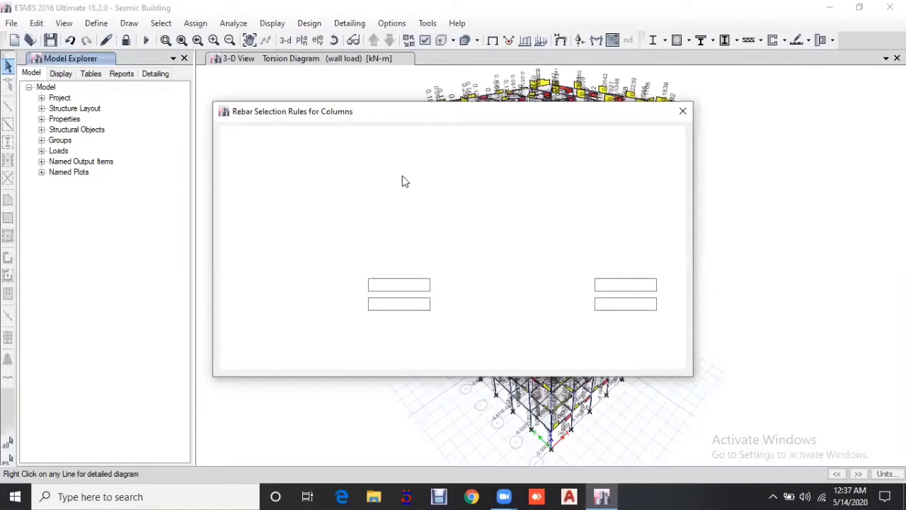
click(628, 177)
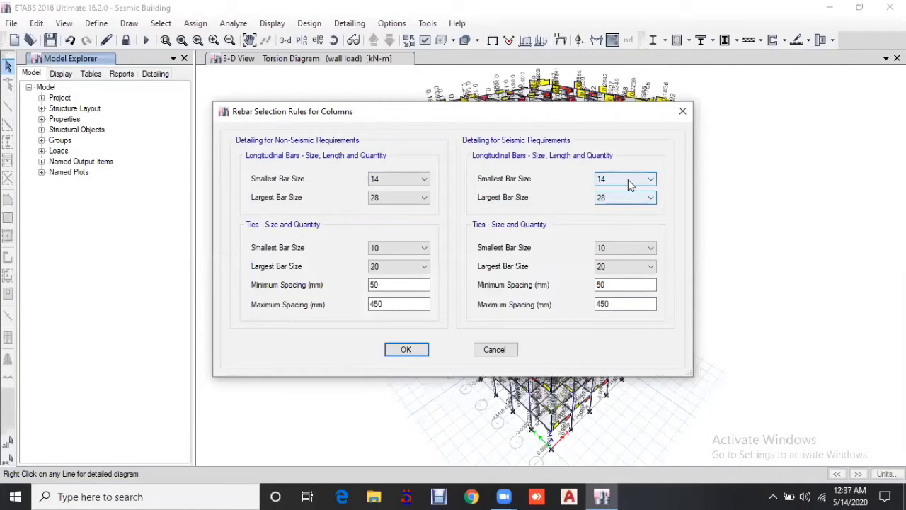
click(632, 200)
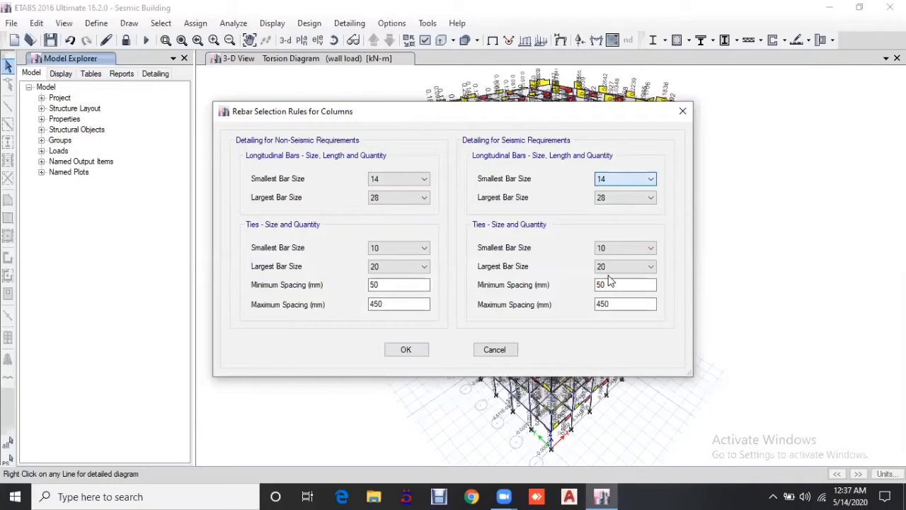
click(620, 279)
drag(620, 305, 548, 328)
text(300)
- Set the seismic column ties' smallest bar size to 12 and largest to 22, and accept the column rules
click(623, 249)
click(613, 286)
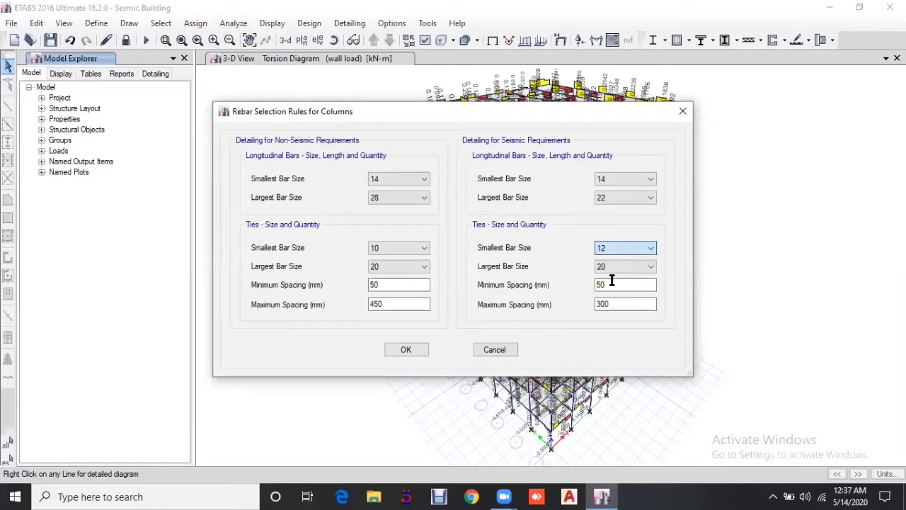
click(617, 267)
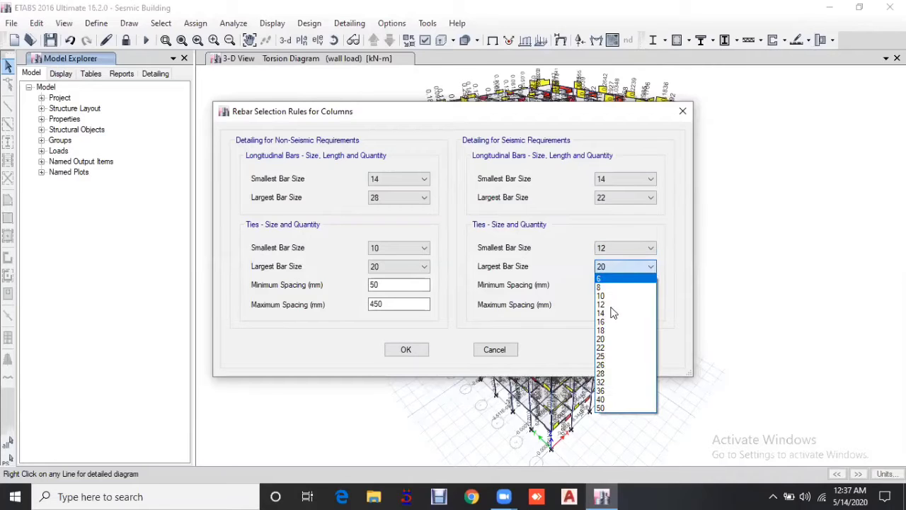
click(605, 348)
click(406, 350)
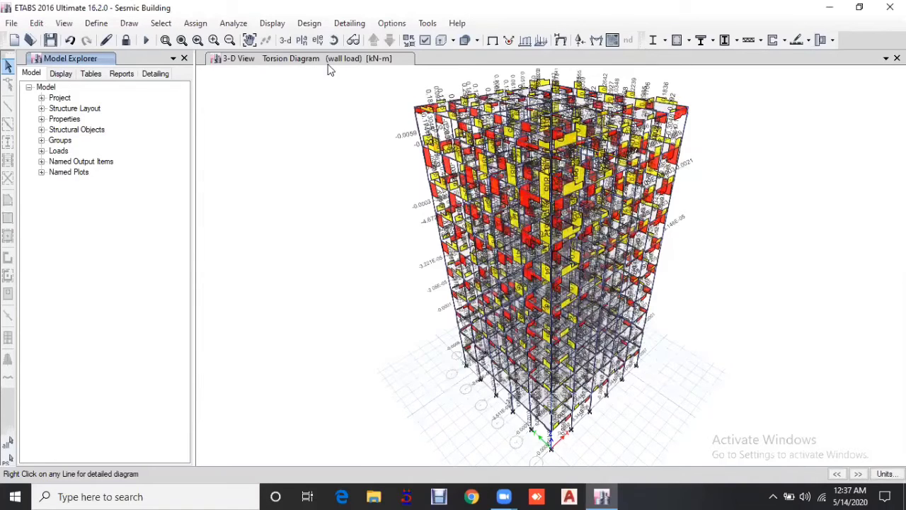
- In the beam rebar selection rules for seismic detailing, set the largest longitudinal bar size to 22 for top and bottom rebar
click(319, 24)
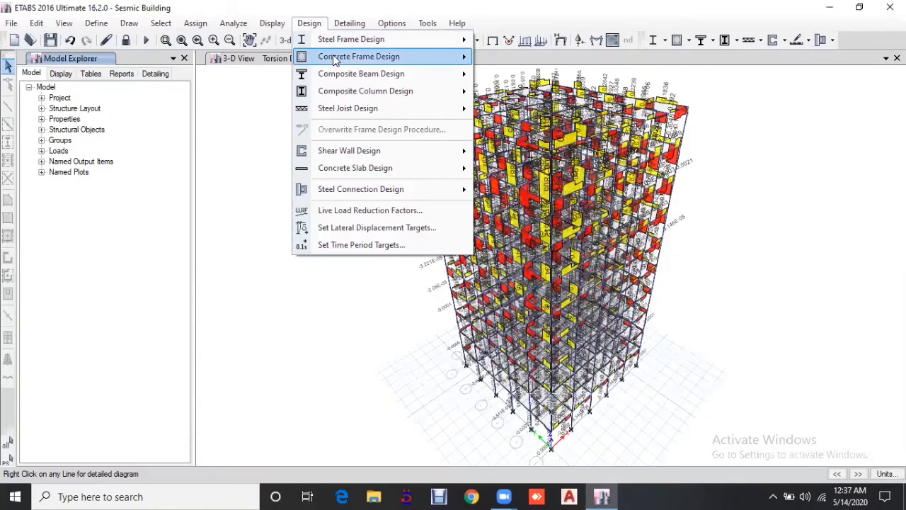
click(541, 93)
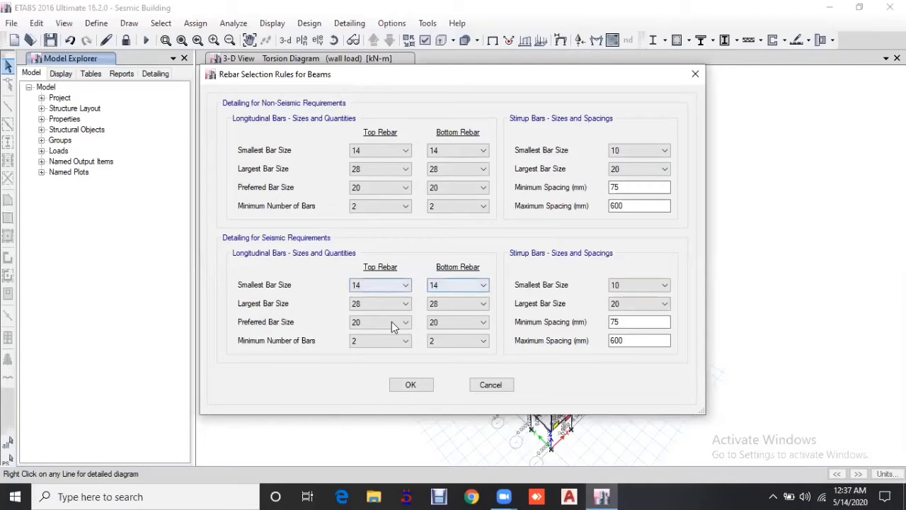
click(375, 303)
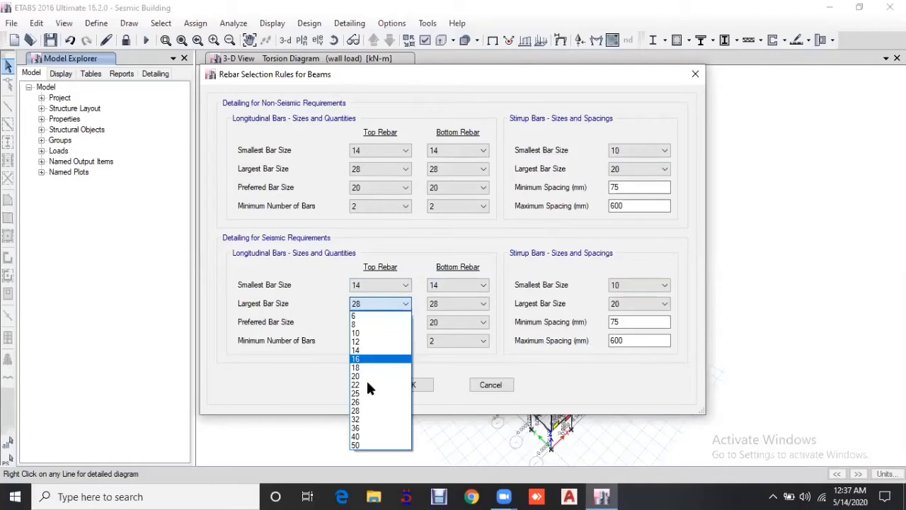
click(366, 387)
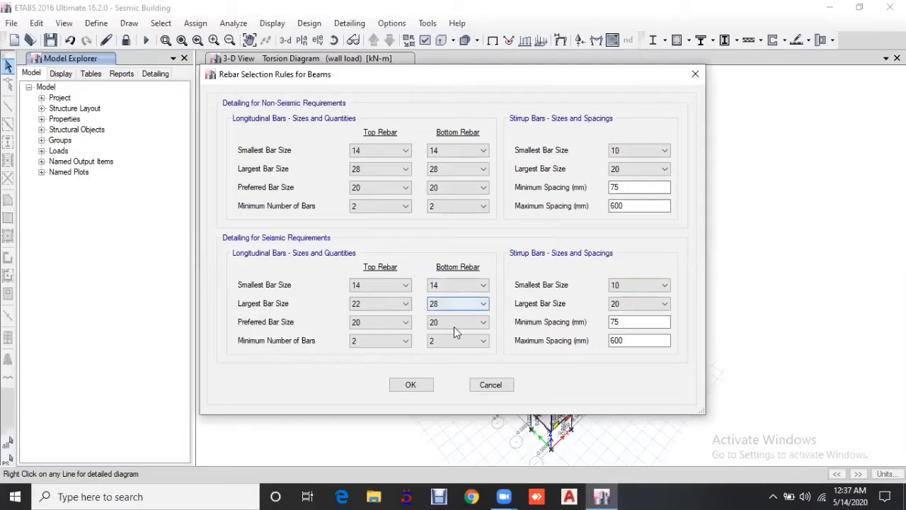
click(479, 305)
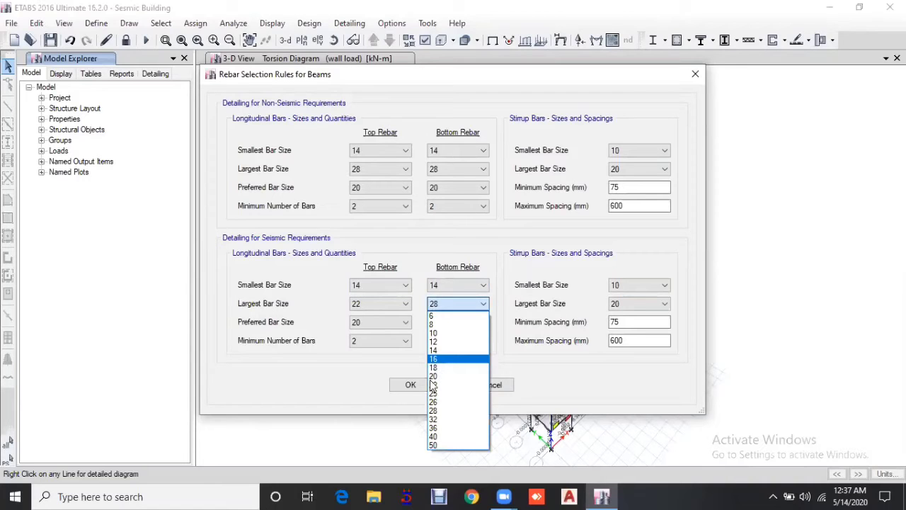
click(378, 348)
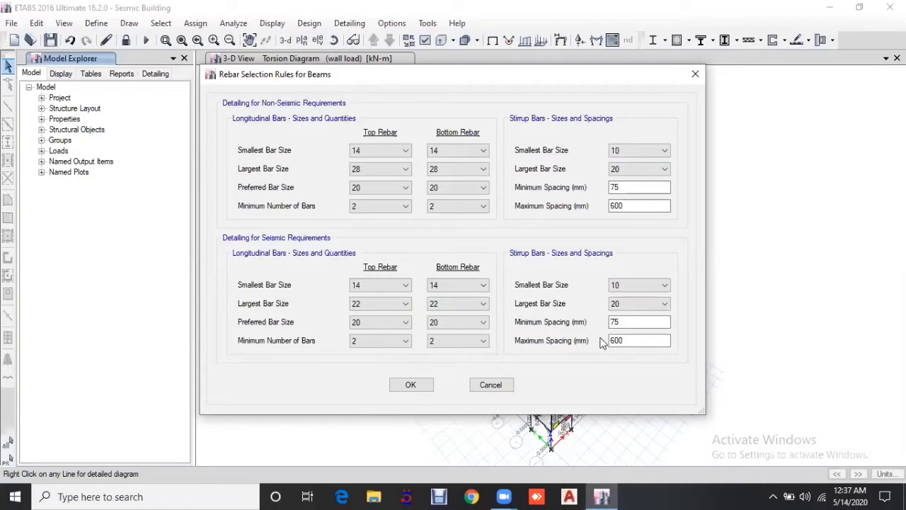
- Set the seismic beam stirrups to 300 mm maximum spacing, largest bar size 22 and smallest 12, and accept the beam rules
drag(643, 338, 581, 316)
text(300)
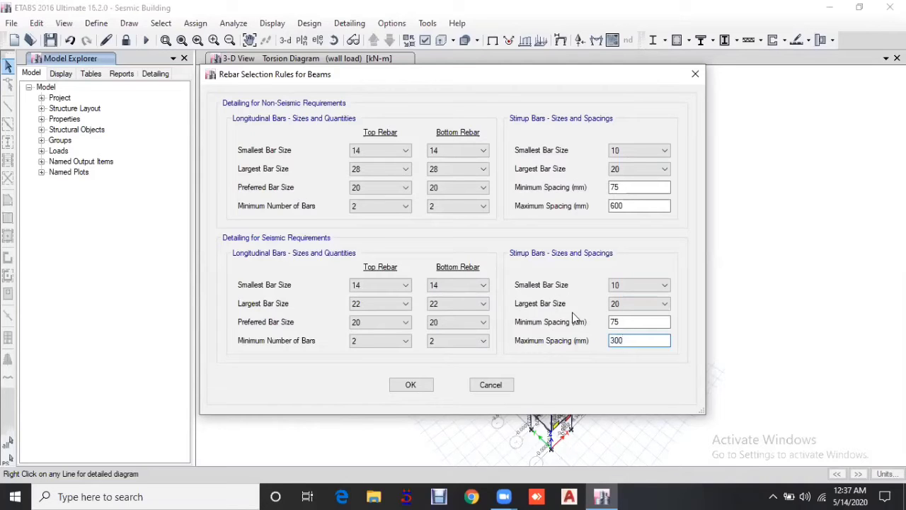
click(623, 304)
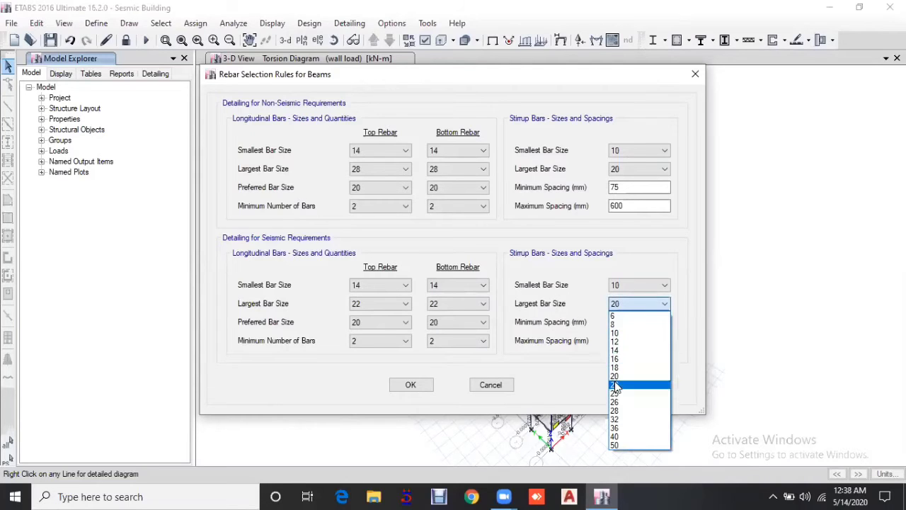
click(624, 282)
click(625, 282)
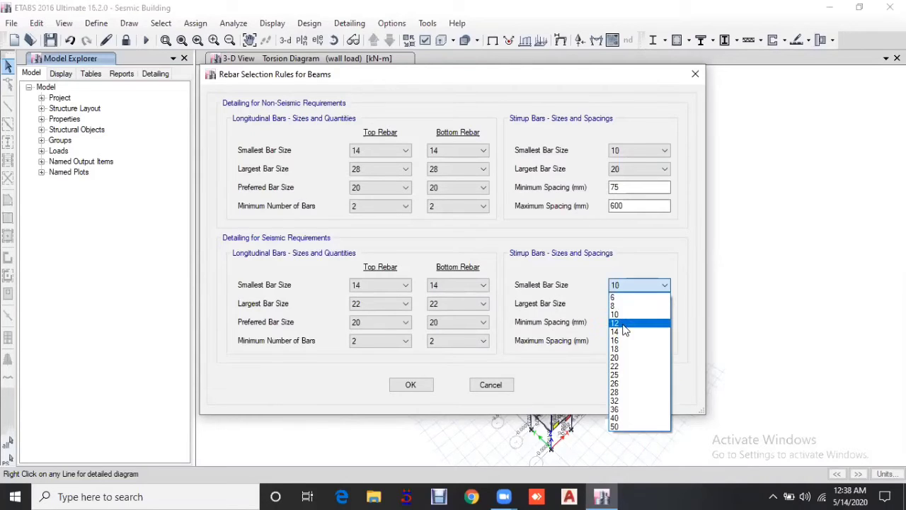
click(623, 324)
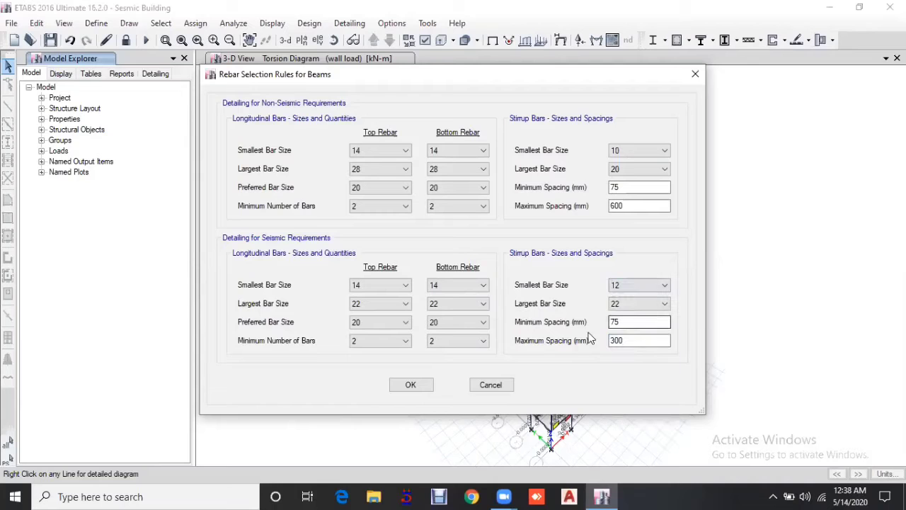
click(417, 390)
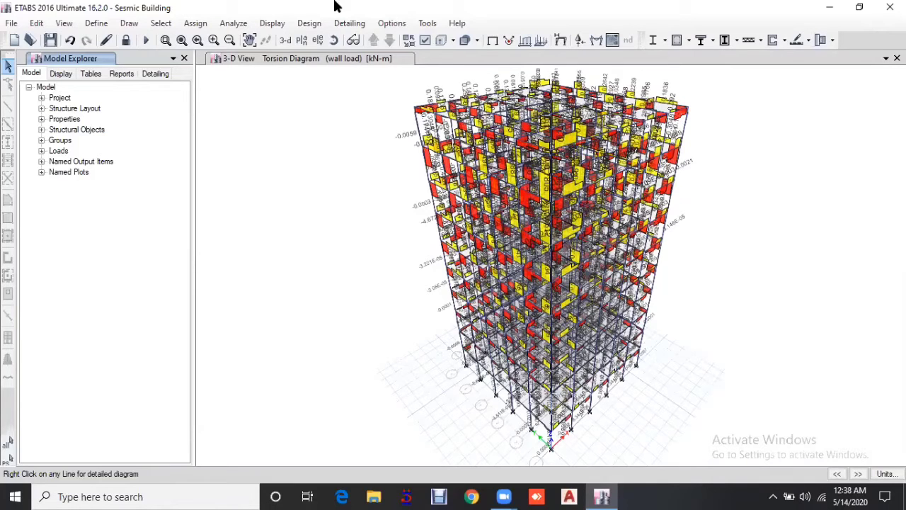
- Add the All group to the concrete frame design groups
click(309, 24)
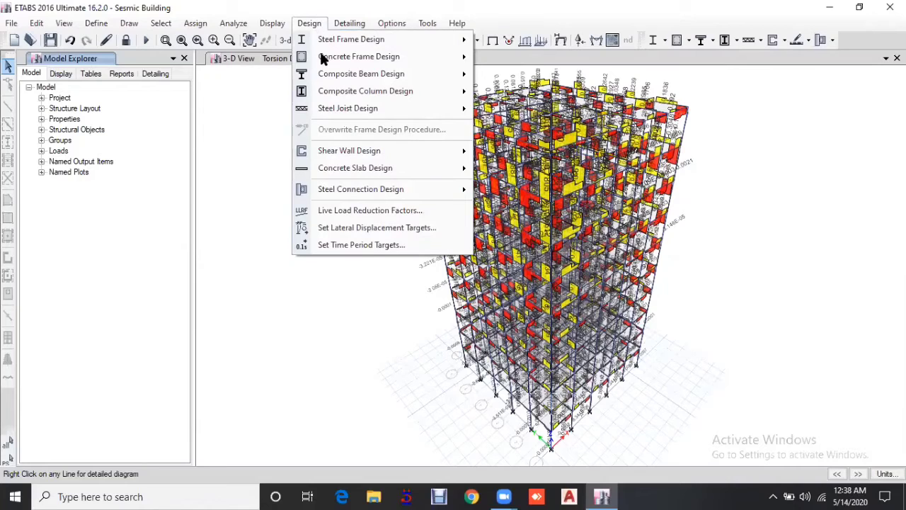
mouse_move(326, 56)
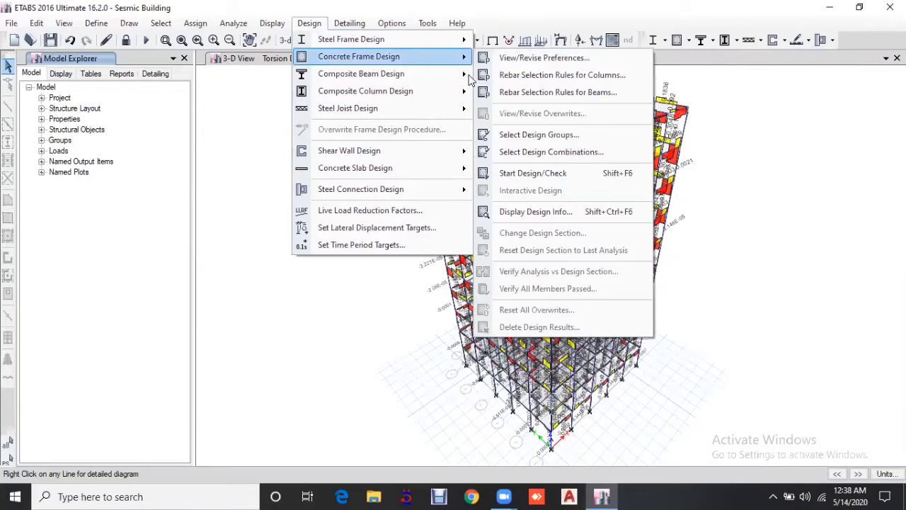
click(545, 135)
click(298, 188)
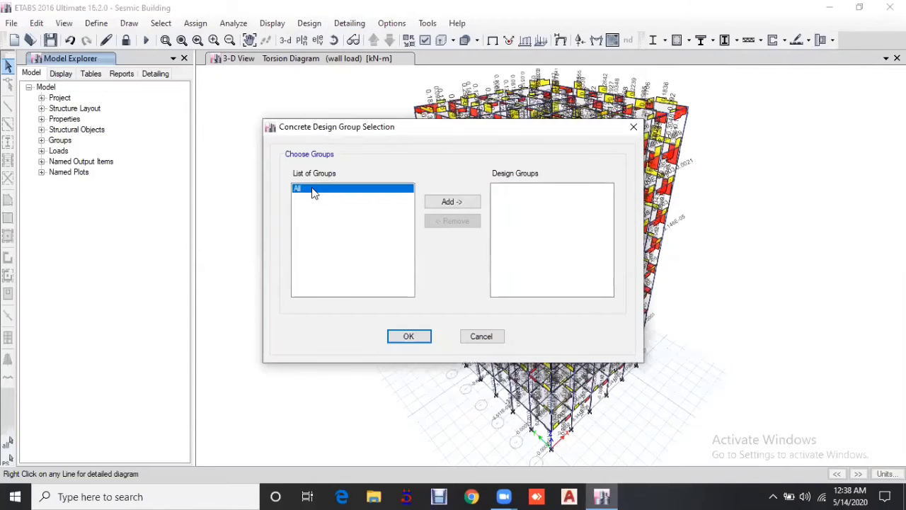
click(452, 202)
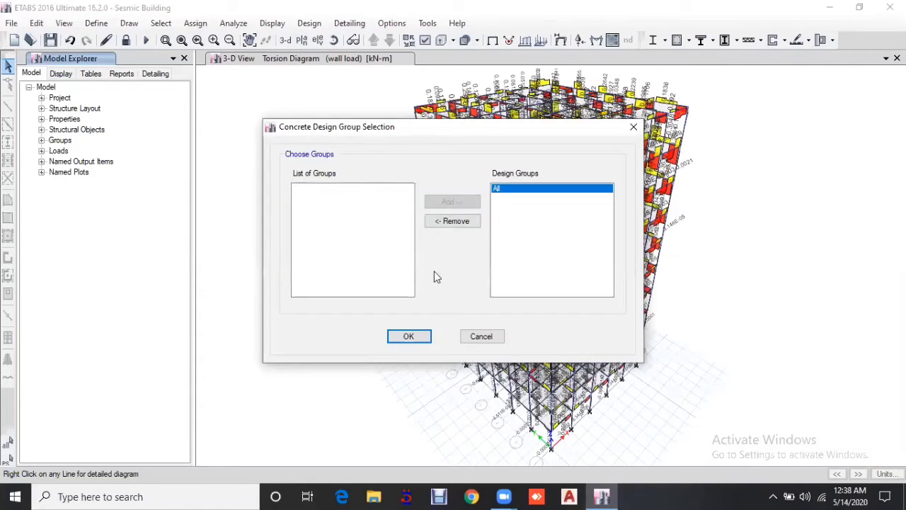
key(Return)
- Review the concrete frame design load combinations and accept DCon1 to DCon8 for strength design
click(321, 27)
mouse_move(328, 47)
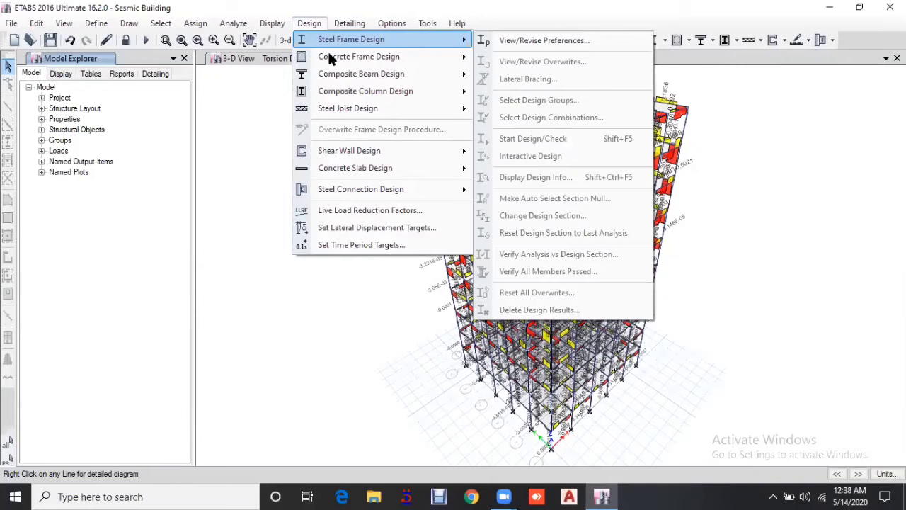
mouse_move(424, 58)
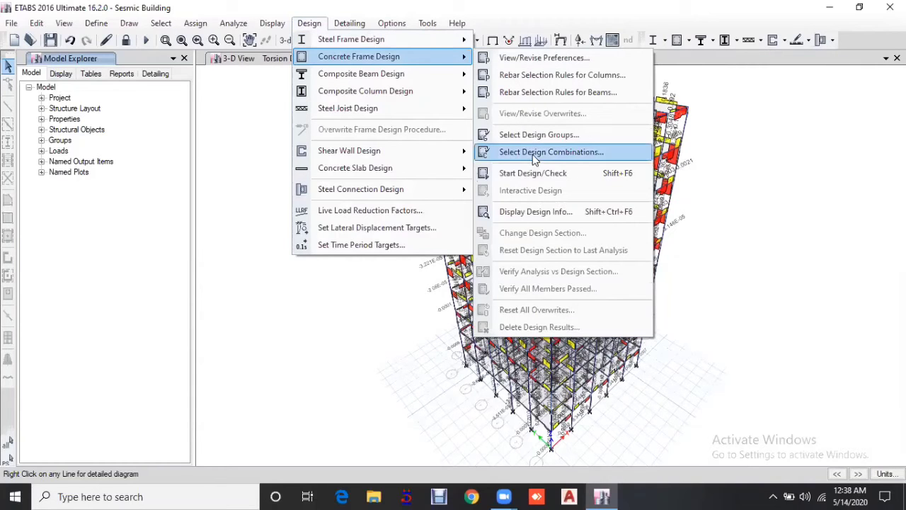
click(532, 154)
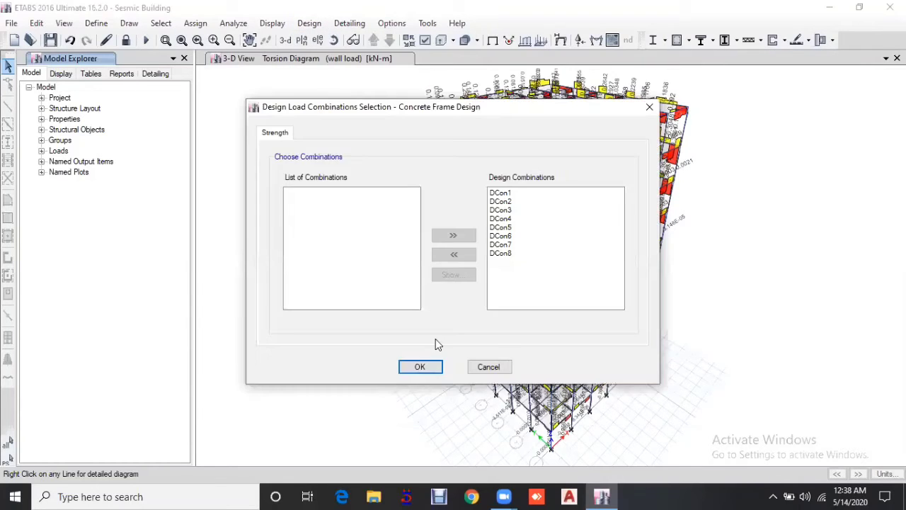
click(434, 366)
- Run the concrete frame design check and inspect the longitudinal reinforcing on the 3-D model
click(312, 24)
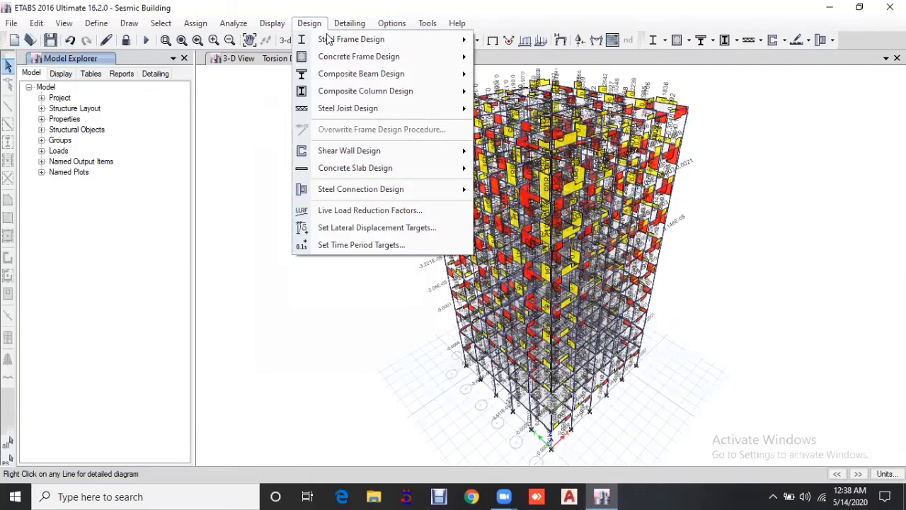
mouse_move(419, 60)
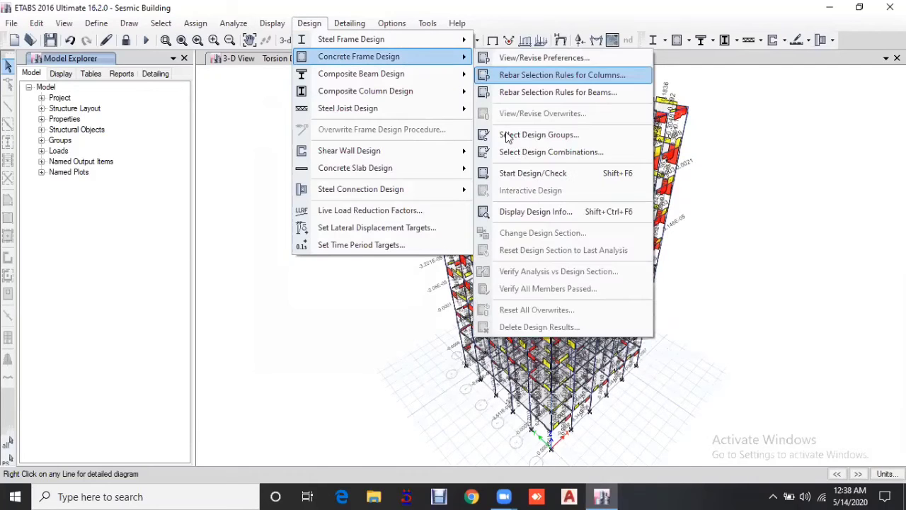
click(524, 174)
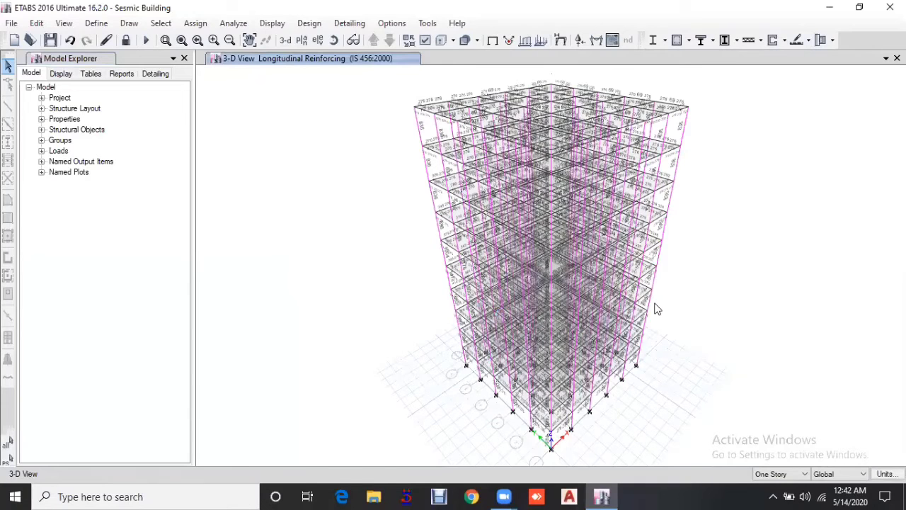
scroll(655, 307, up, 5)
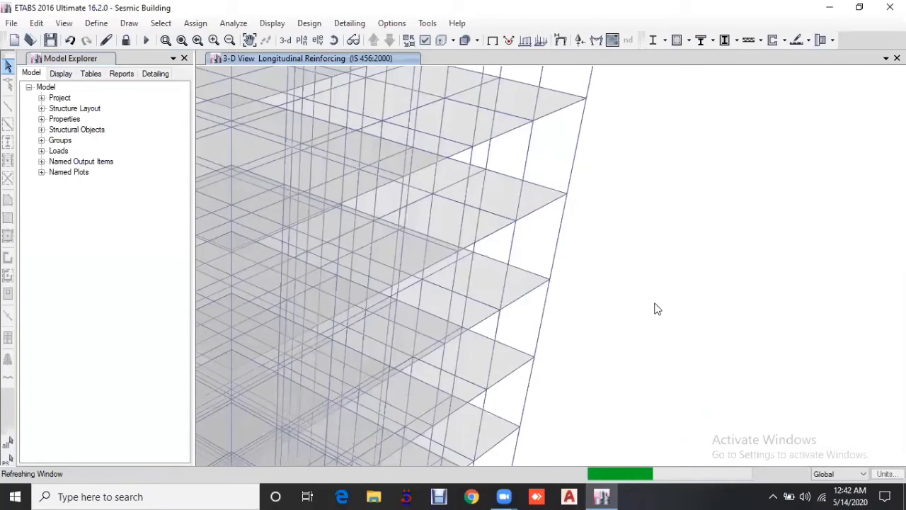
scroll(655, 308, down, 5)
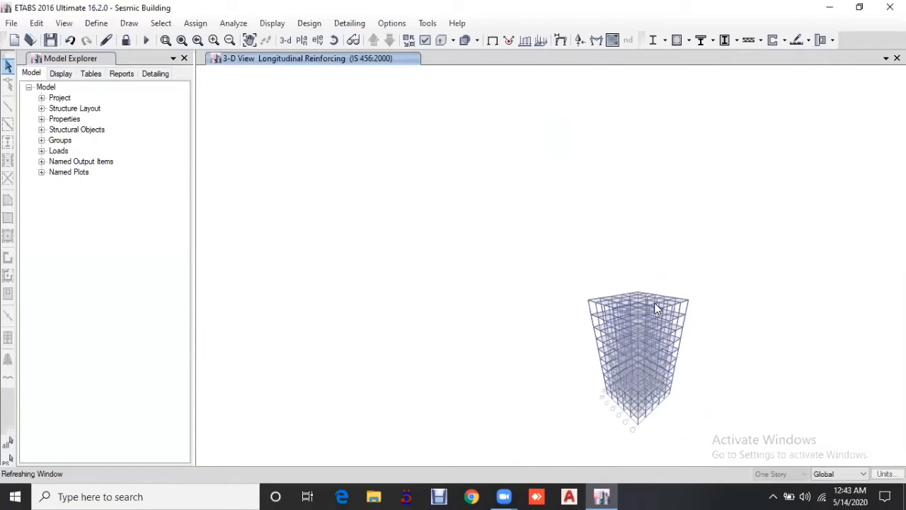
scroll(654, 307, up, 5)
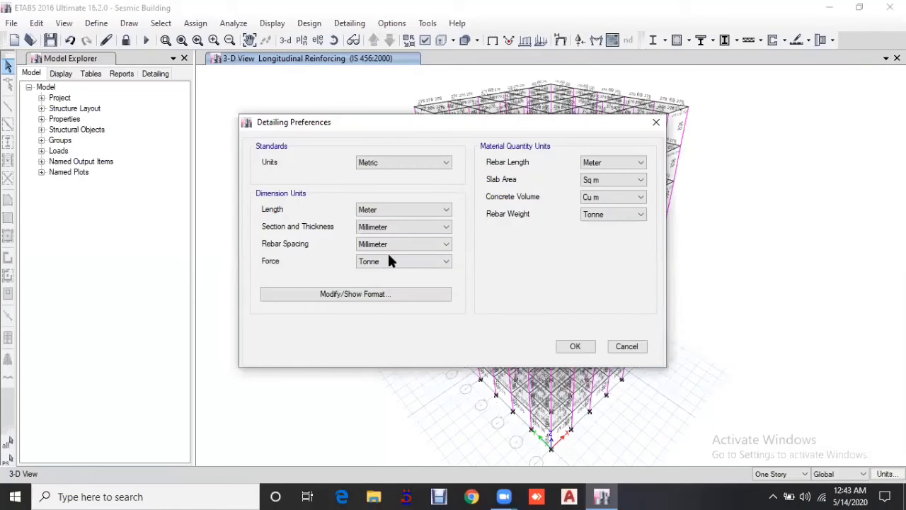
- Set the force unit to Kilonewton in the detailing preferences and accept them
click(389, 260)
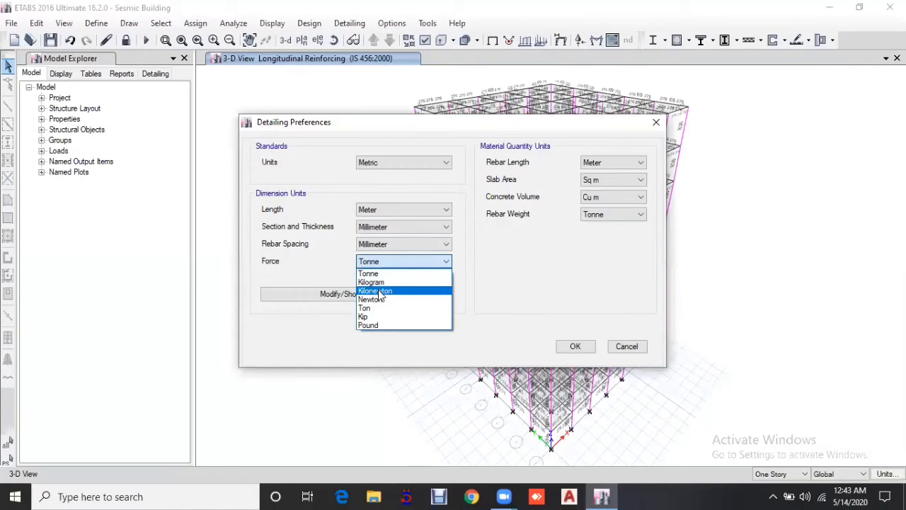
click(604, 238)
click(603, 236)
click(574, 342)
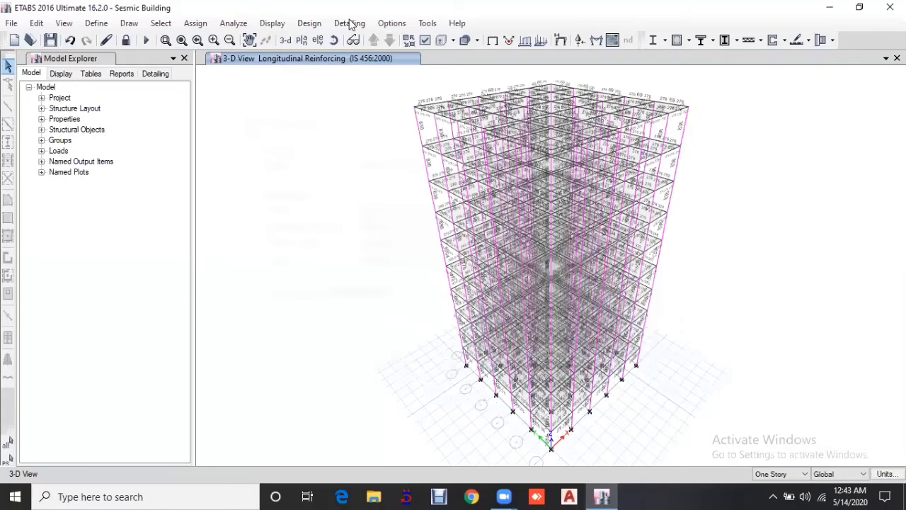
- Set the concrete beam component preferences for detailing and accept them
click(351, 23)
mouse_move(369, 61)
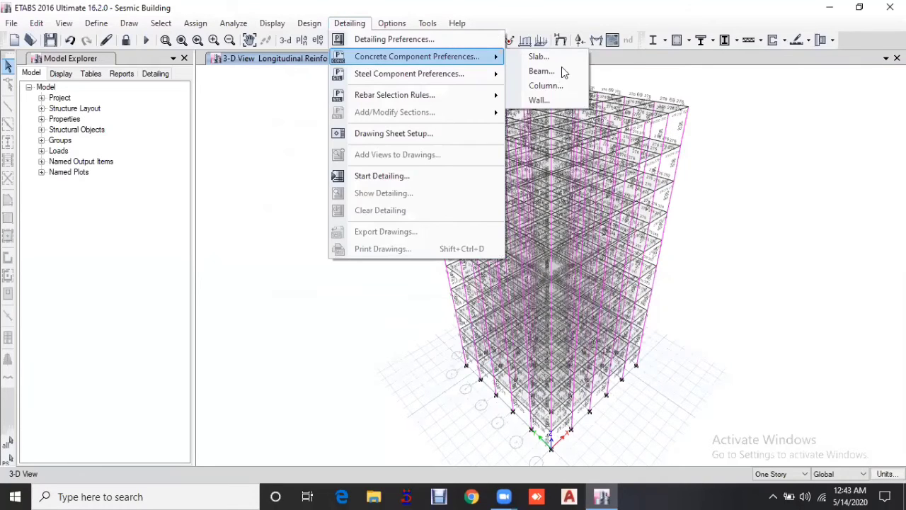
click(541, 70)
click(480, 210)
click(480, 225)
click(457, 375)
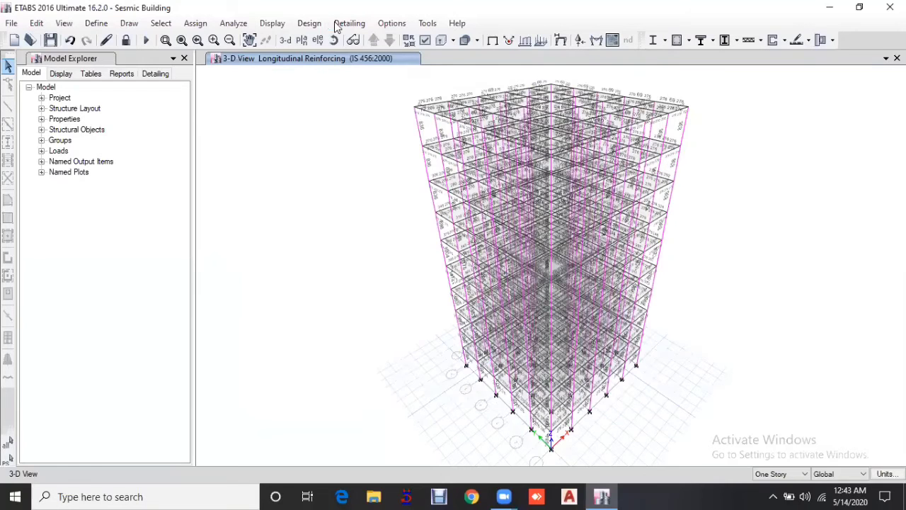
- Start the detailing run, widen the model explorer pane and close the Story10 floor framing plan view
click(349, 23)
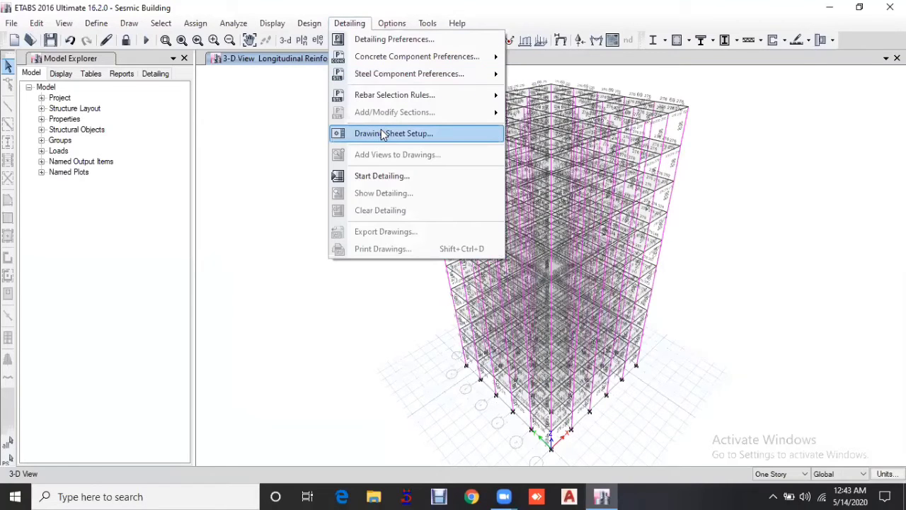
click(387, 176)
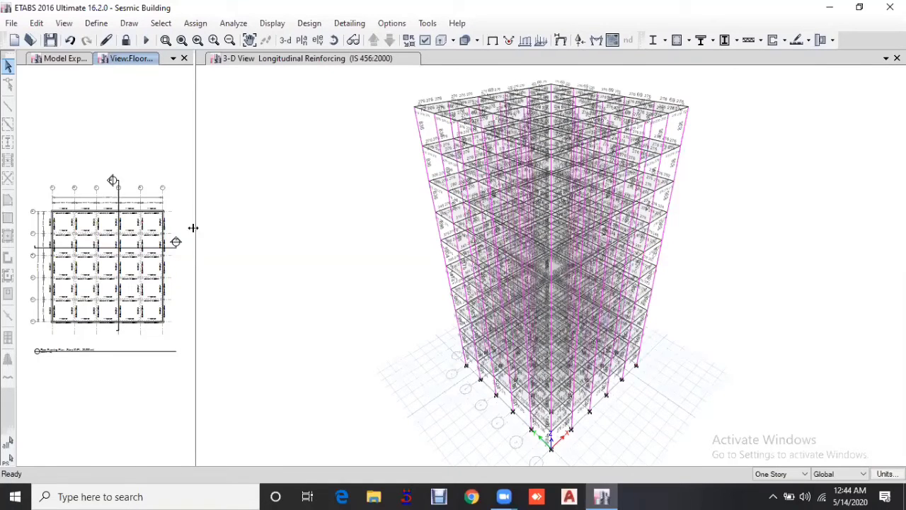
drag(355, 229, 396, 228)
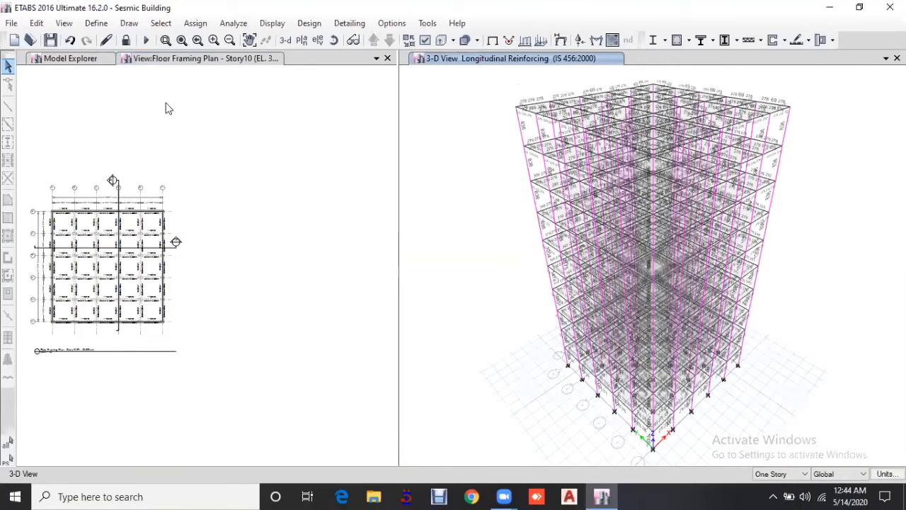
click(90, 58)
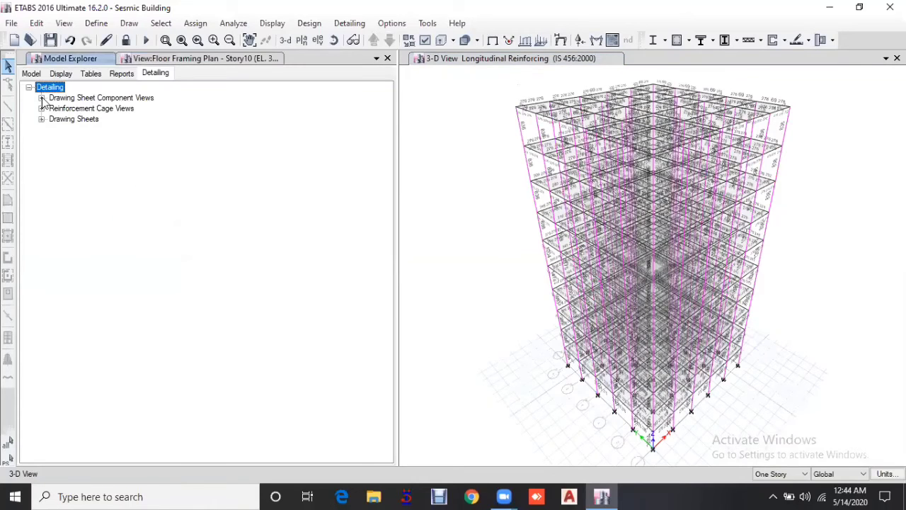
click(151, 60)
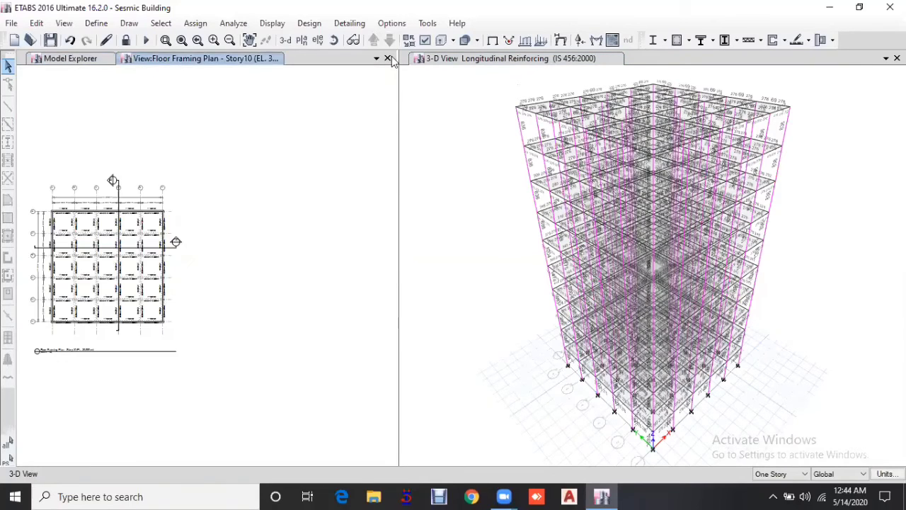
click(388, 58)
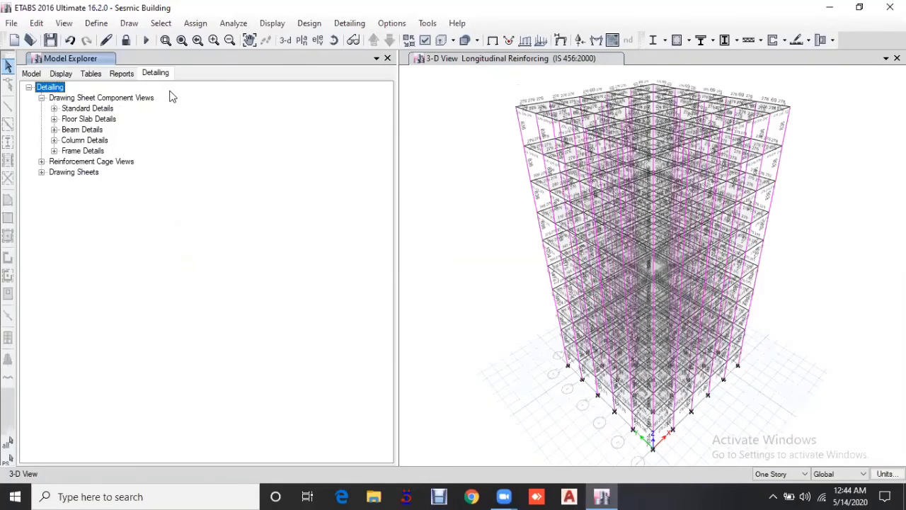
- Examine the Typical Concrete Beam Elevation 3S among the standard details in an enlarged pane, and close its view
click(54, 109)
double_click(114, 130)
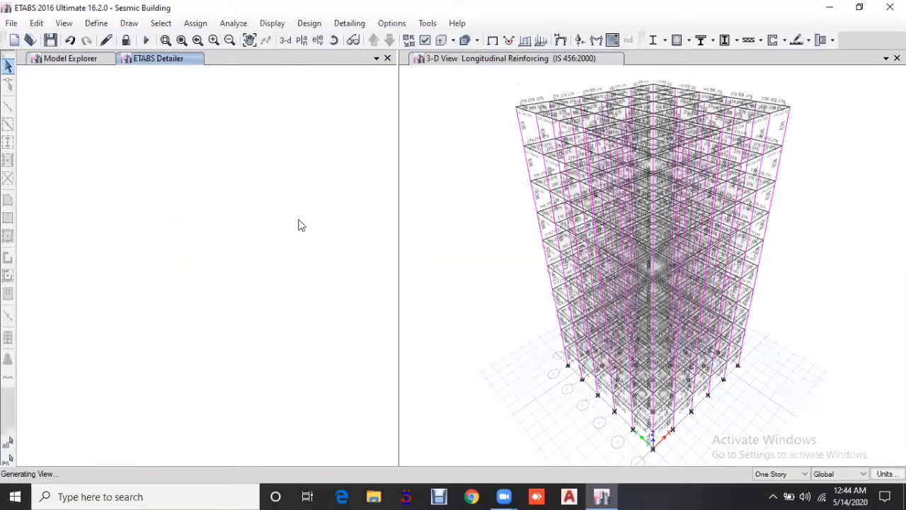
drag(397, 259, 571, 253)
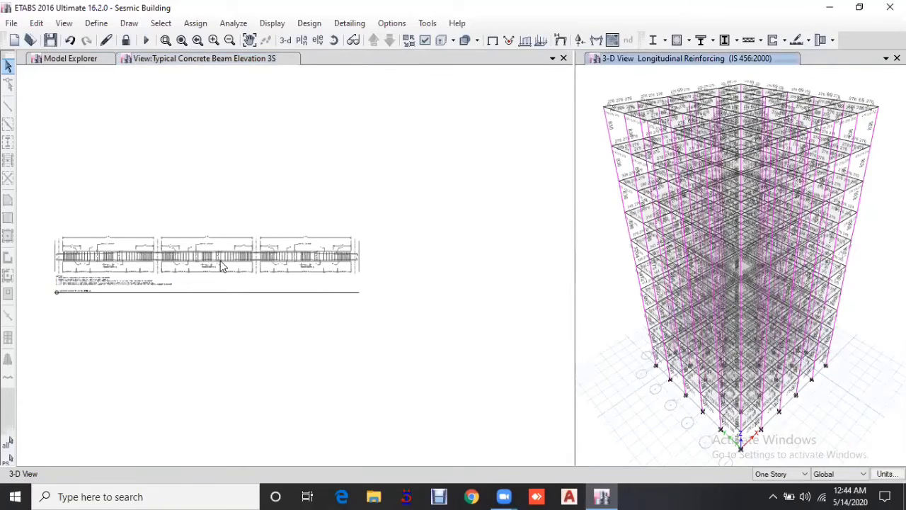
middle_drag(258, 278, 221, 274)
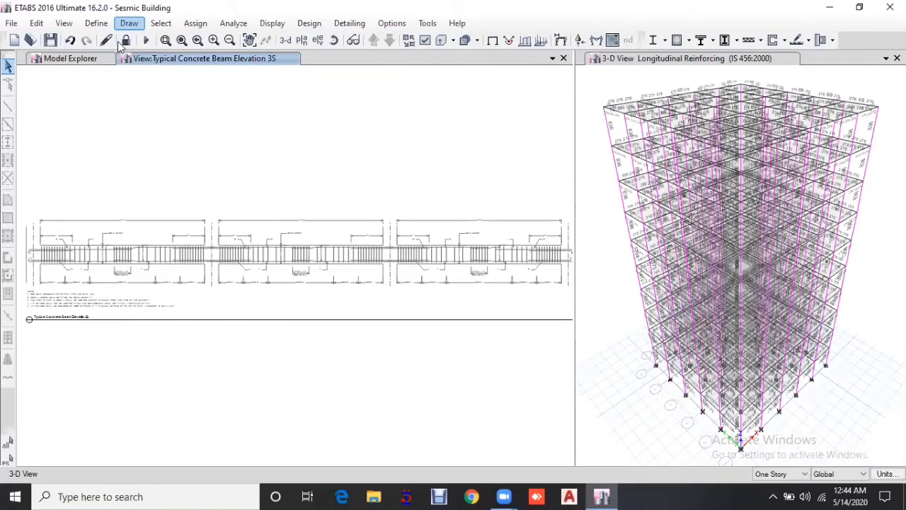
click(564, 58)
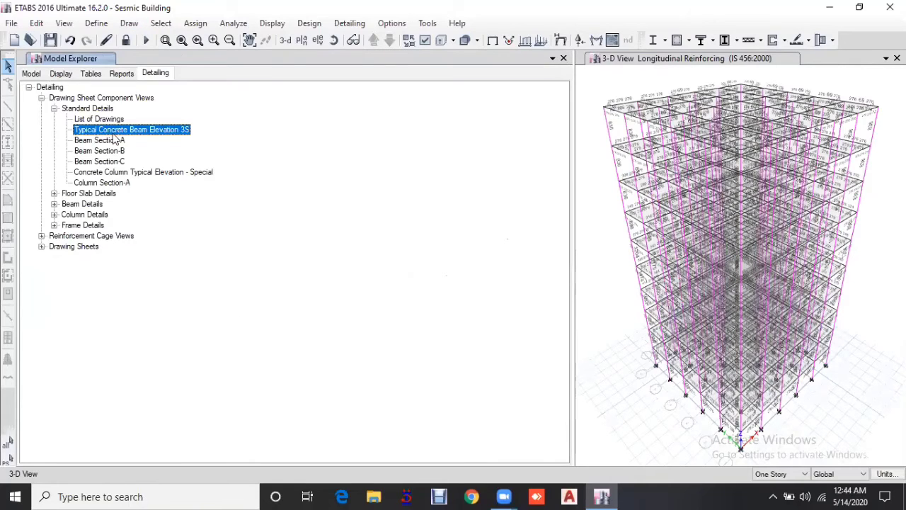
- Examine the Concrete Column Typical Elevation - Special and Beam Section-A standard details
double_click(144, 172)
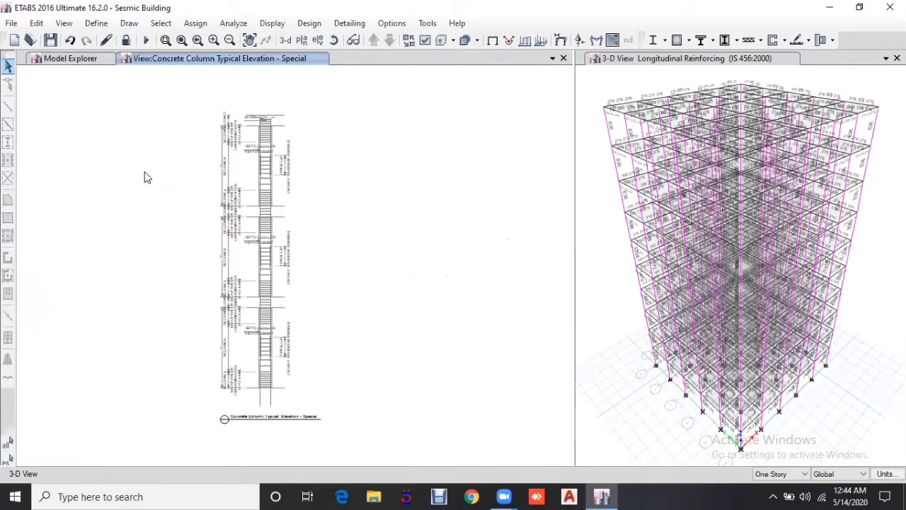
scroll(239, 203, up, 1)
scroll(239, 202, up, 1)
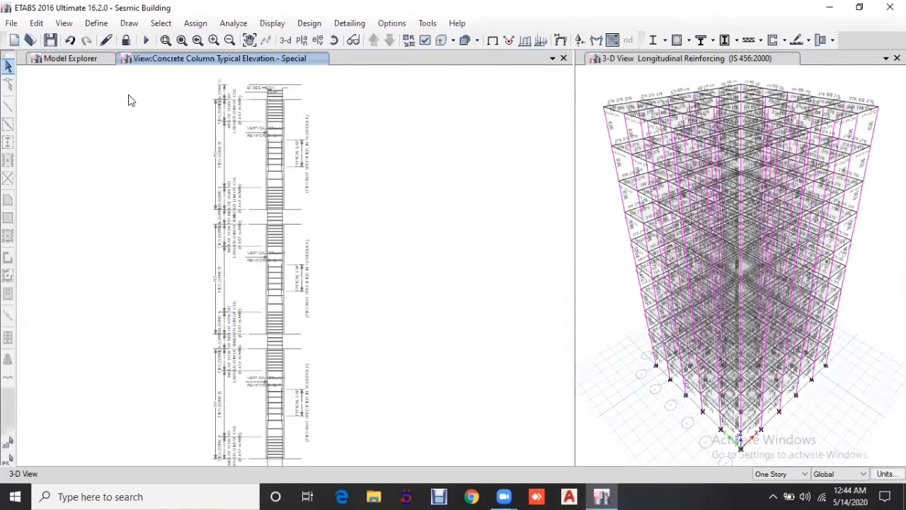
click(563, 59)
double_click(102, 140)
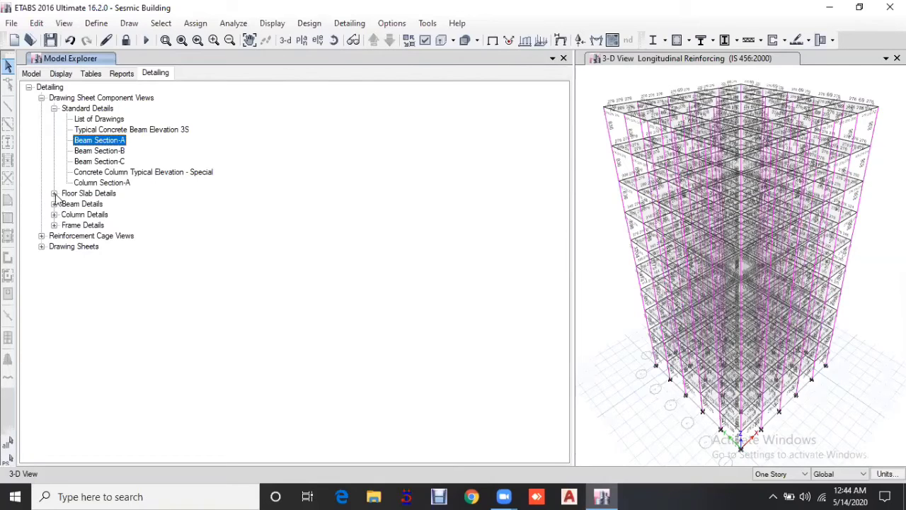
- Examine the Story10 slab's floor framing plan and Section A, and list the Story9 slab views
click(54, 193)
click(67, 204)
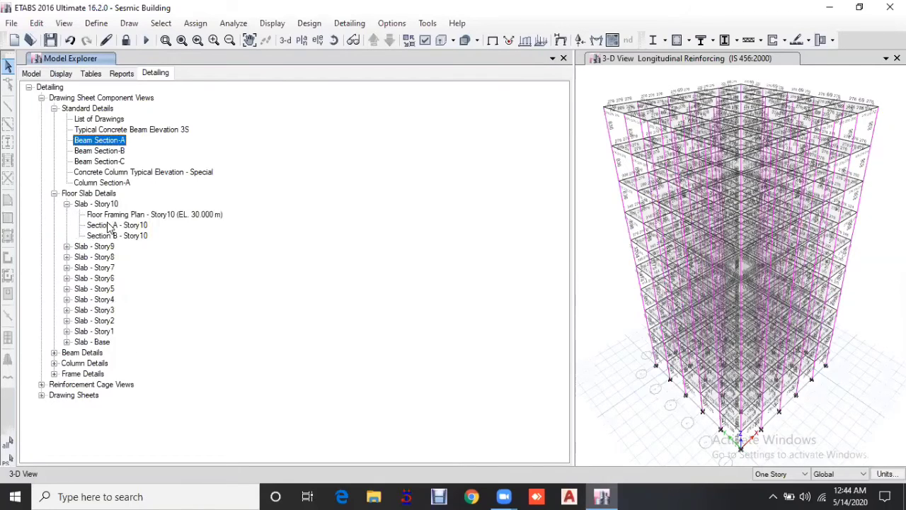
double_click(117, 215)
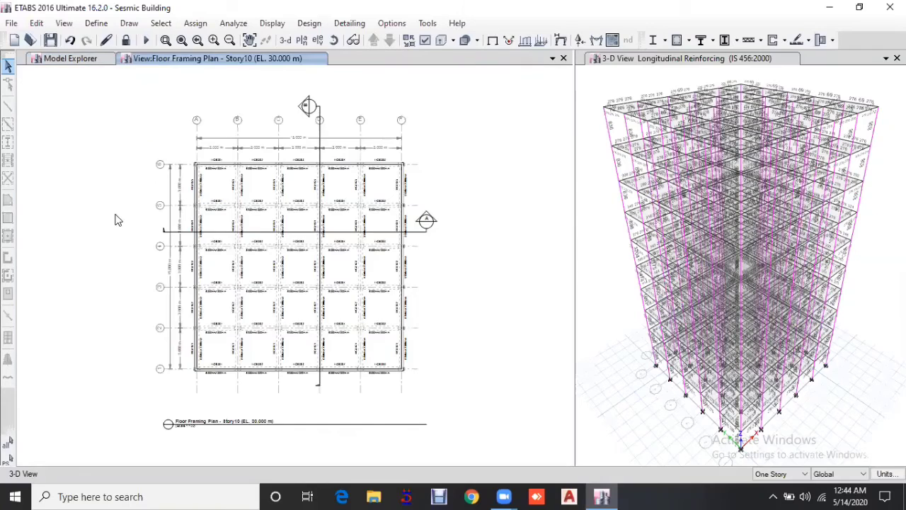
click(564, 59)
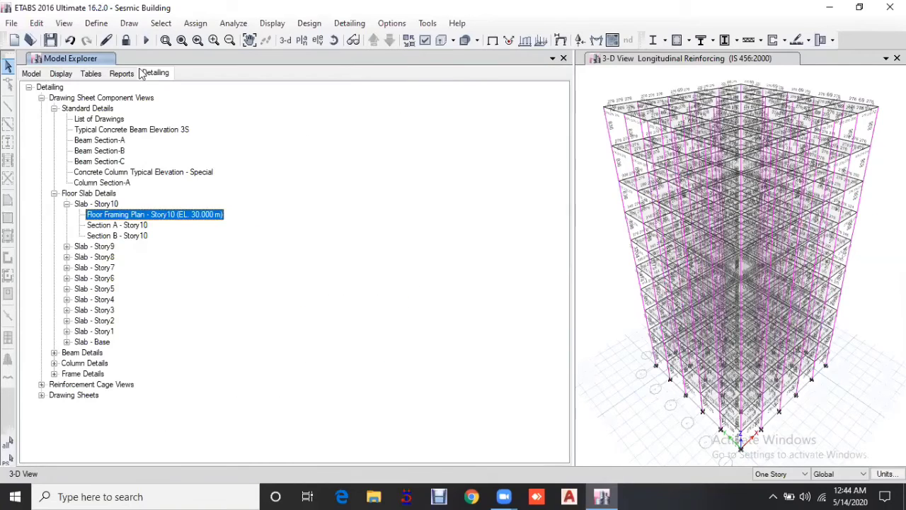
click(113, 225)
double_click(113, 225)
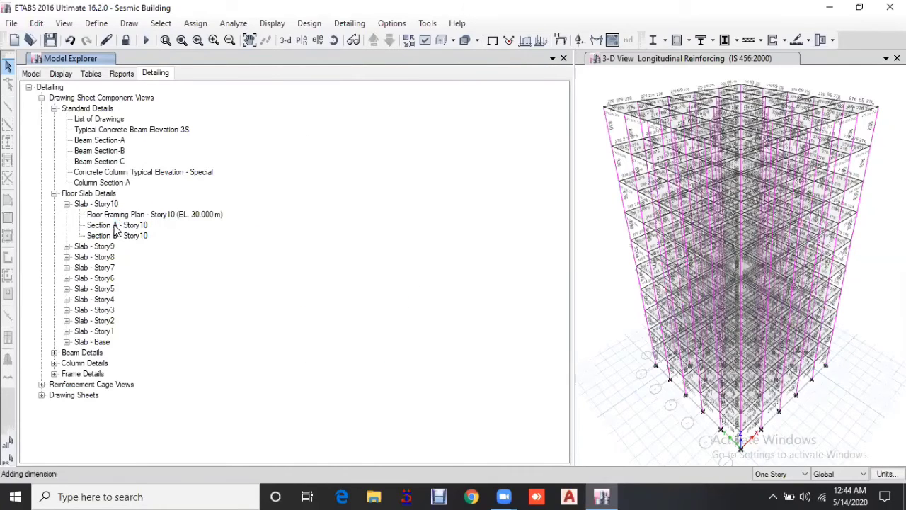
click(564, 58)
click(54, 108)
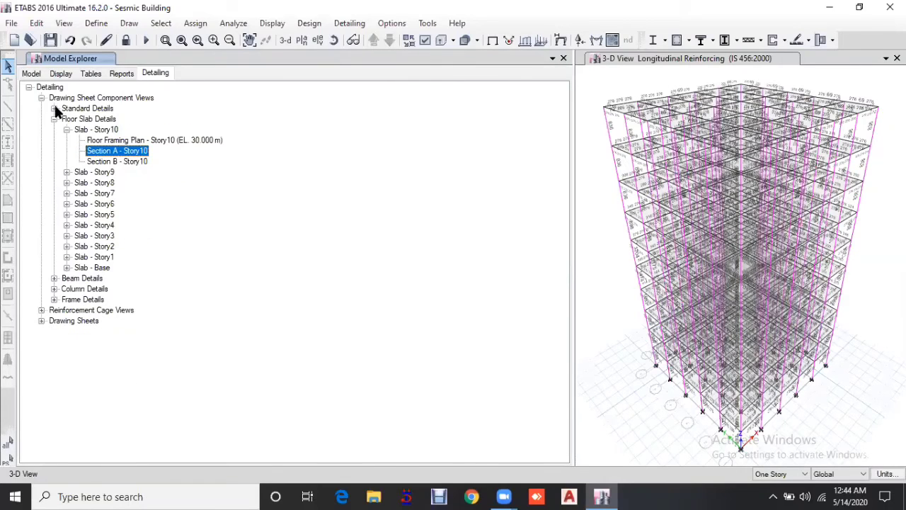
click(66, 172)
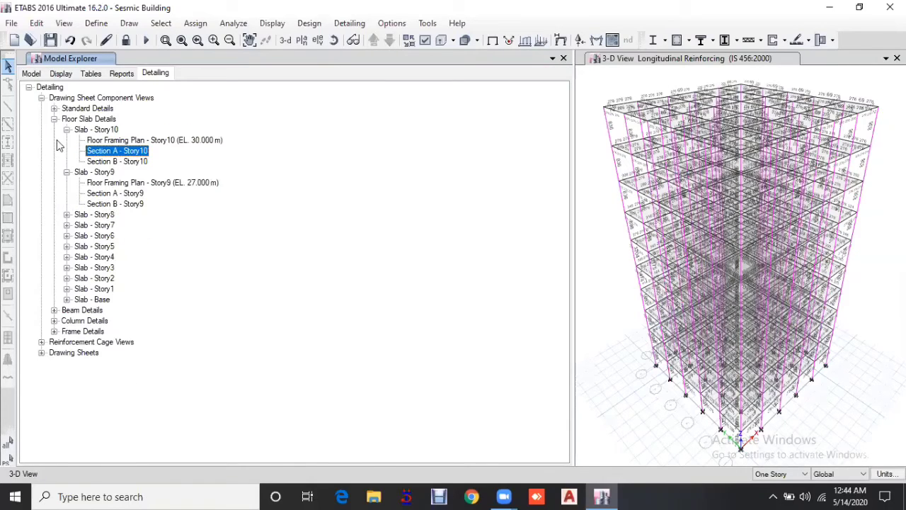
- Examine the longitudinal bars and stirrups in Concrete Beam Rebar Table (1 of 2) under the beam details
click(55, 310)
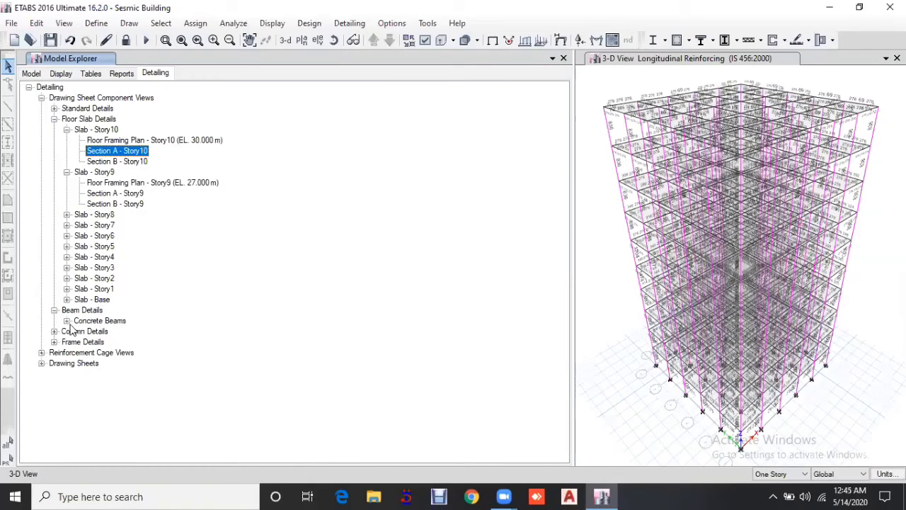
click(66, 321)
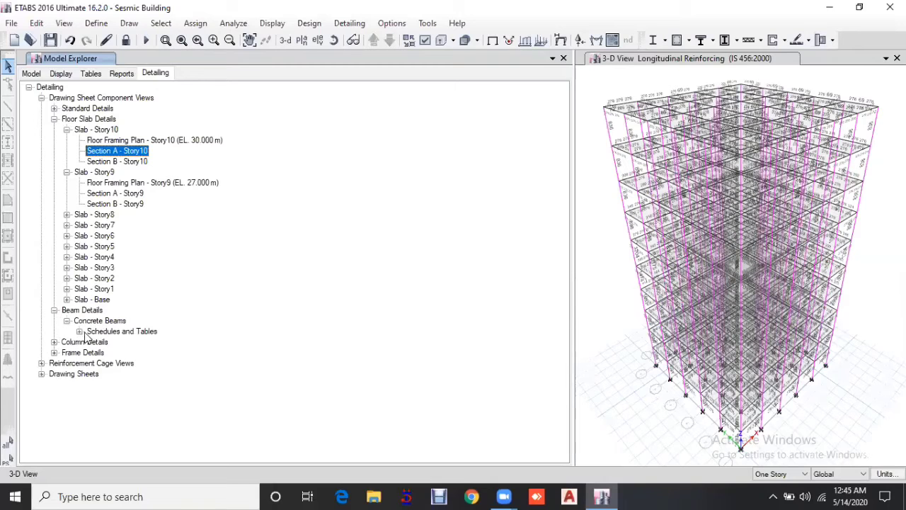
click(80, 331)
click(125, 342)
double_click(125, 342)
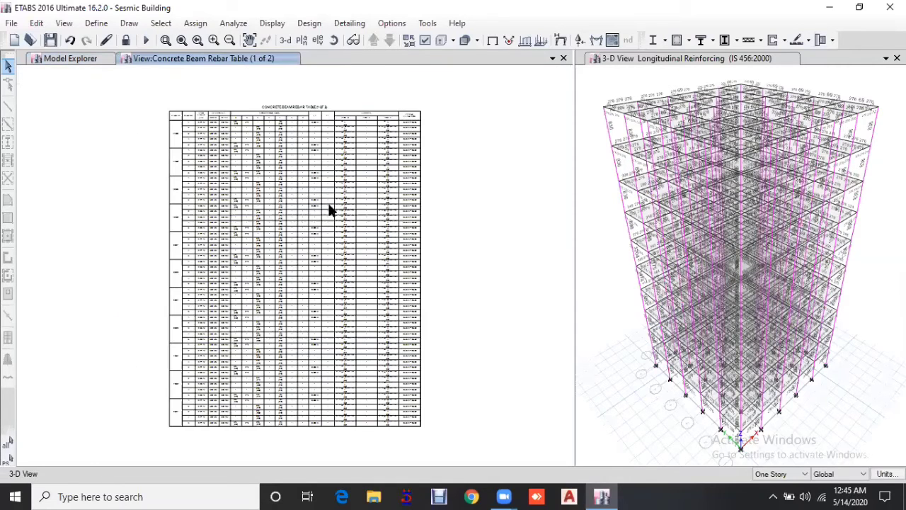
scroll(245, 85, up, 1)
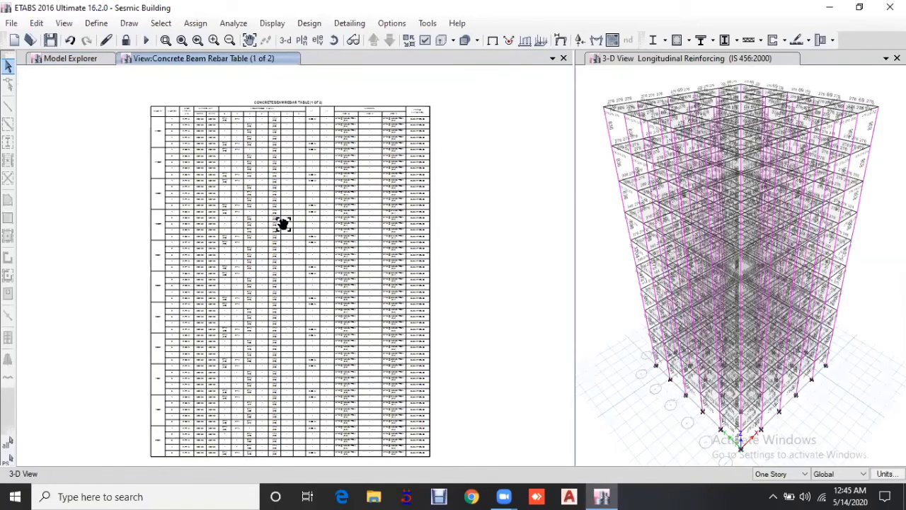
scroll(349, 234, up, 2)
scroll(348, 231, up, 3)
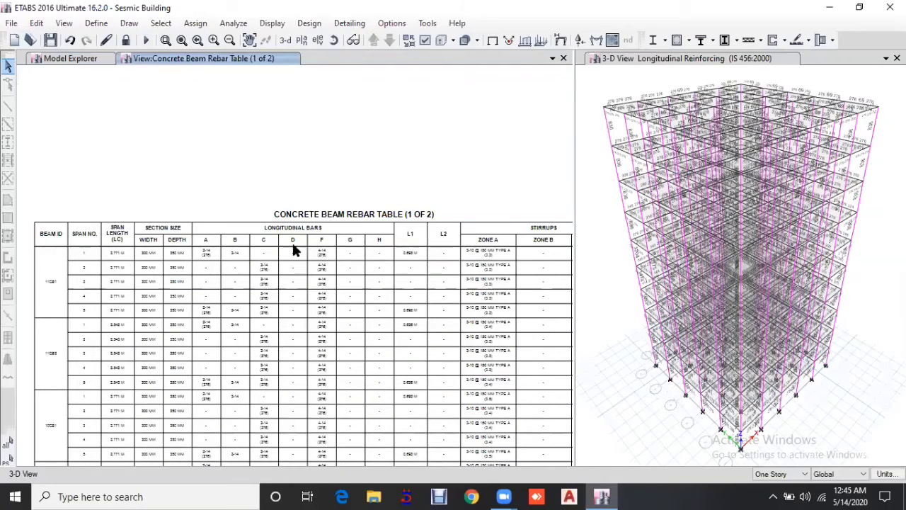
scroll(294, 247, up, 1)
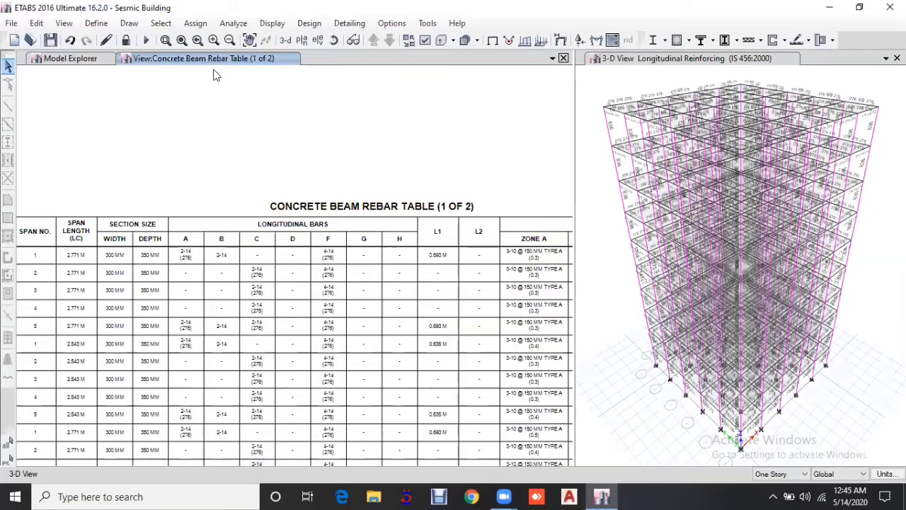
- Examine the reinforcing and tie spacing by story in Concrete Column Schedule (1 of 2) under the column details
click(70, 58)
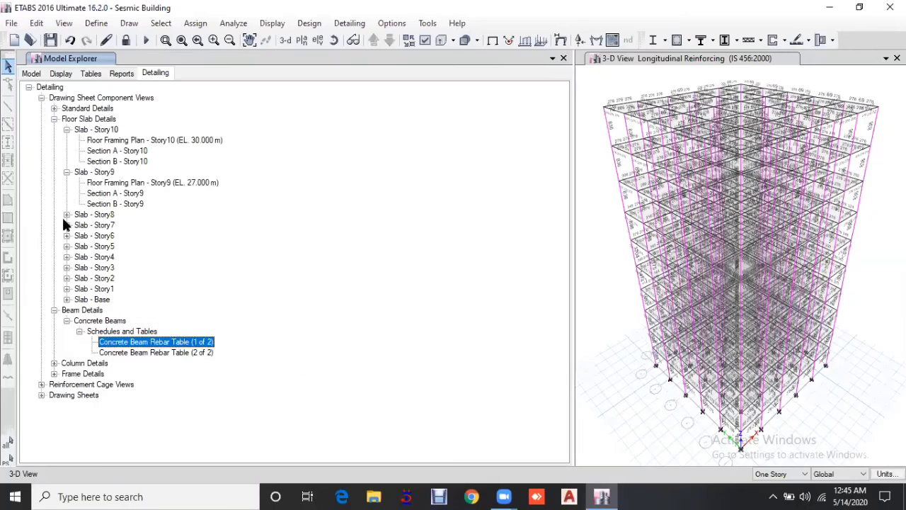
click(41, 98)
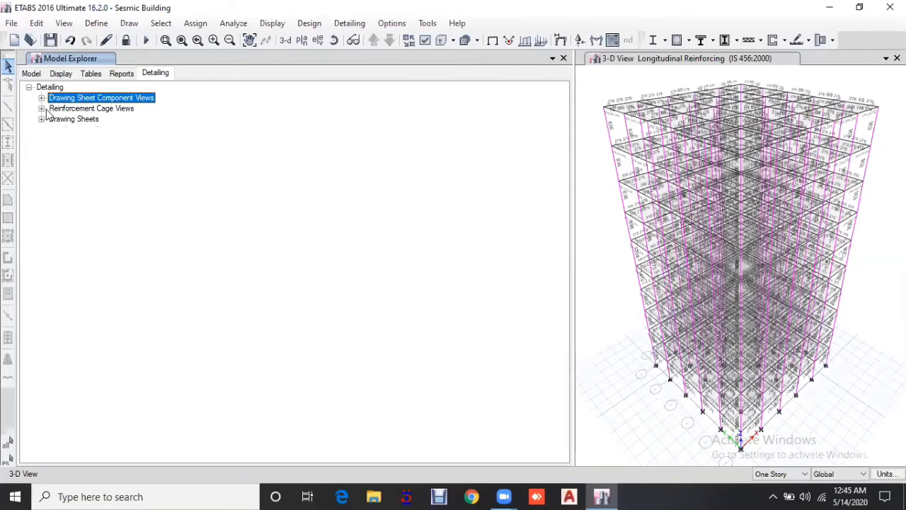
click(54, 363)
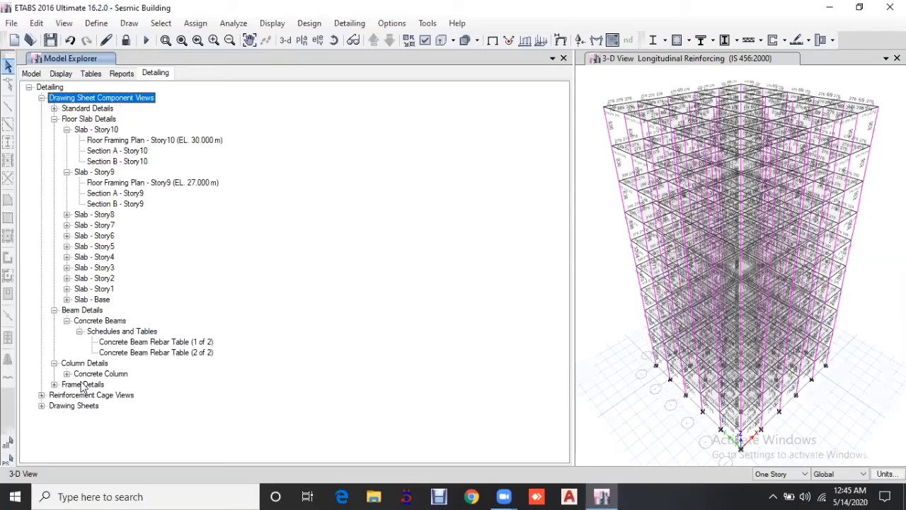
click(66, 374)
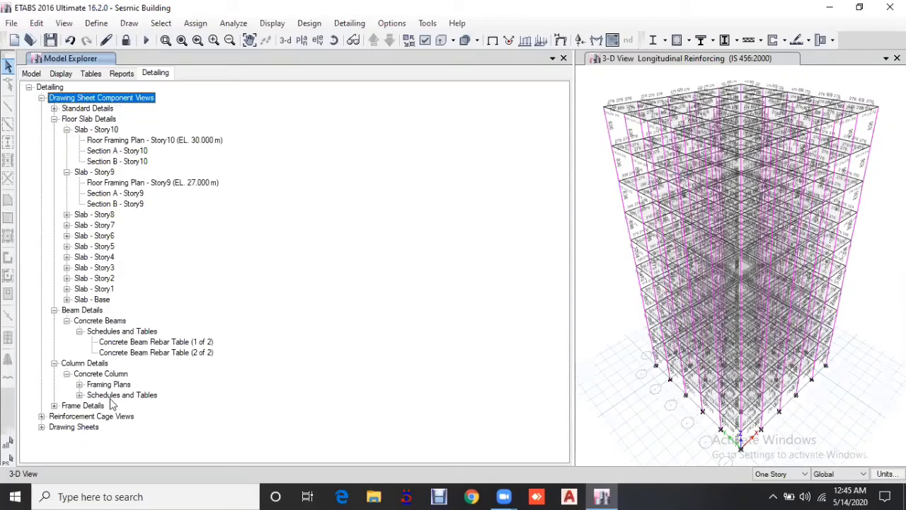
click(79, 395)
double_click(122, 405)
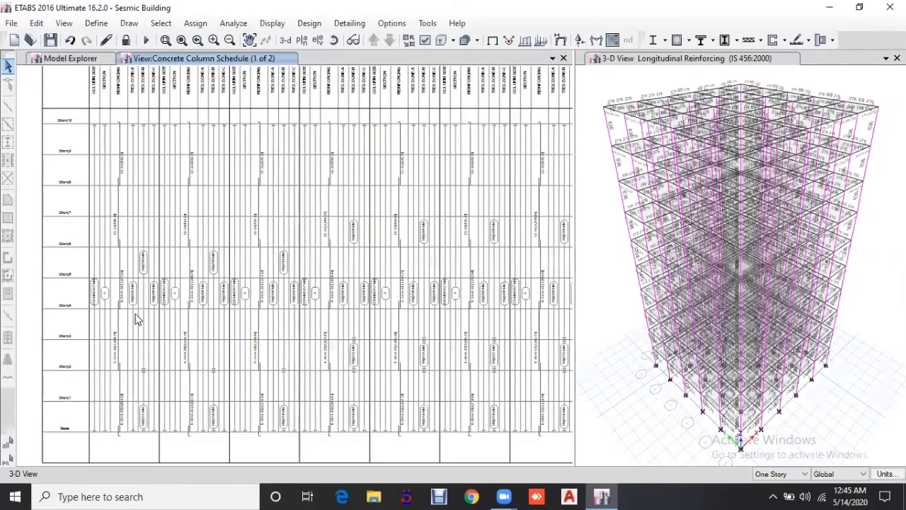
scroll(135, 314, up, 1)
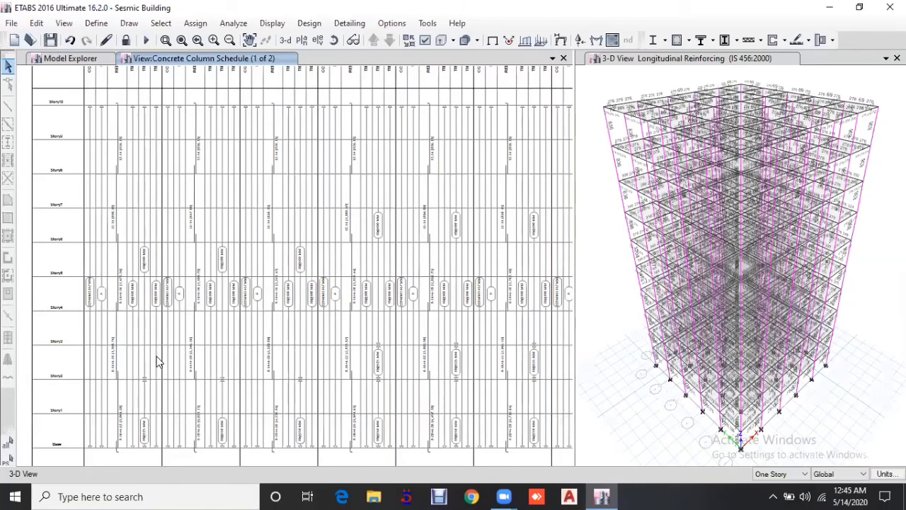
scroll(157, 356, up, 1)
middle_drag(184, 226, 197, 354)
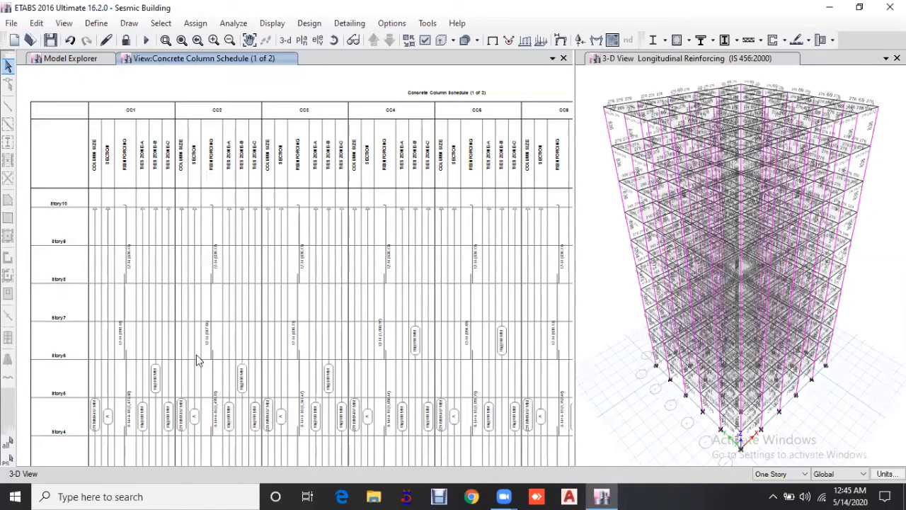
scroll(196, 354, up, 2)
scroll(168, 418, up, 1)
mouse_move(168, 418)
middle_down()
mouse_move(180, 384)
mouse_move(254, 319)
middle_up()
scroll(254, 319, up, 1)
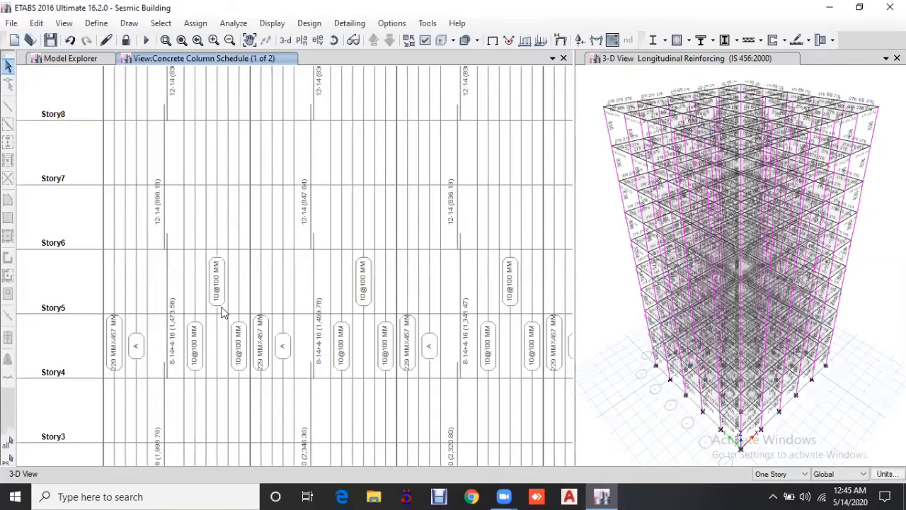
- Close the column schedule component view and view the Concrete Column Schedule (1 of 2) drawing sheet
scroll(224, 308, down, 2)
click(564, 58)
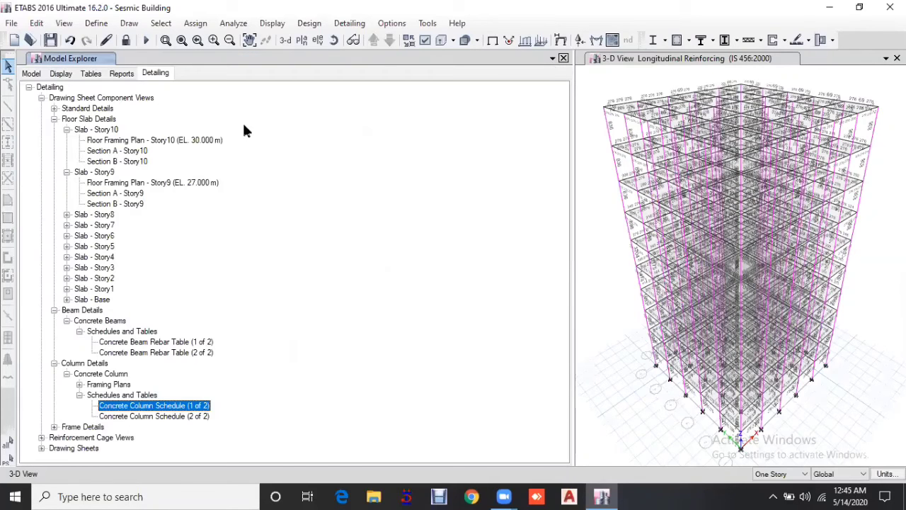
click(41, 99)
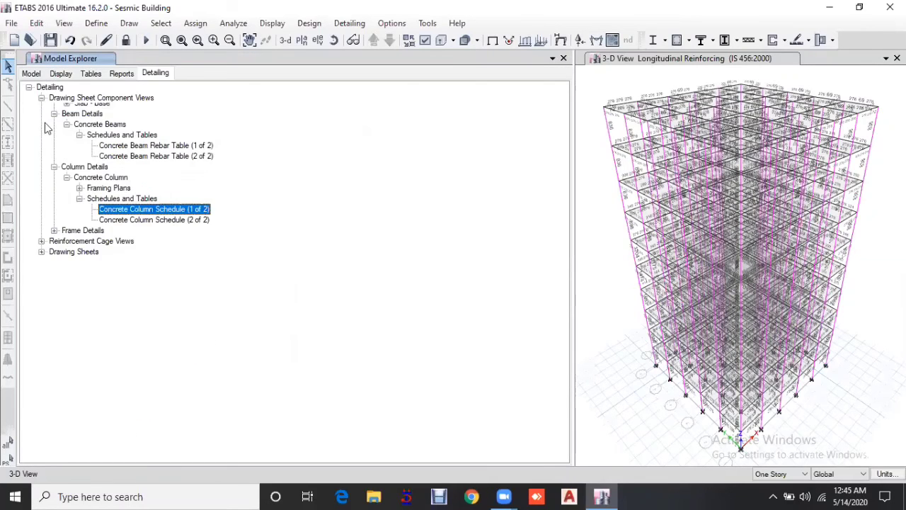
click(41, 119)
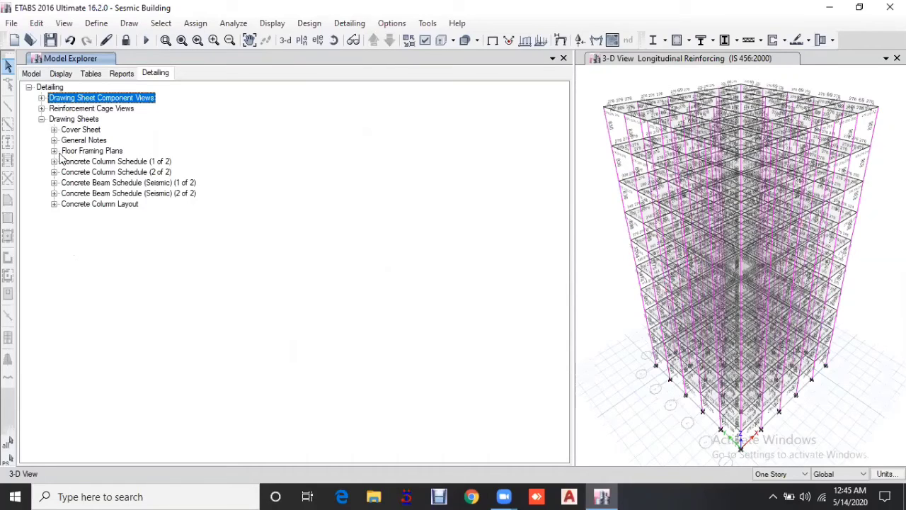
click(54, 204)
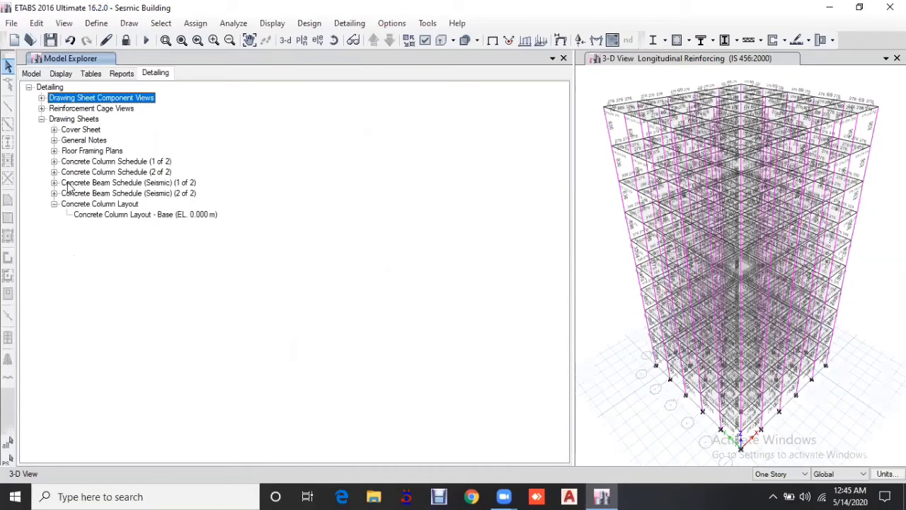
click(55, 161)
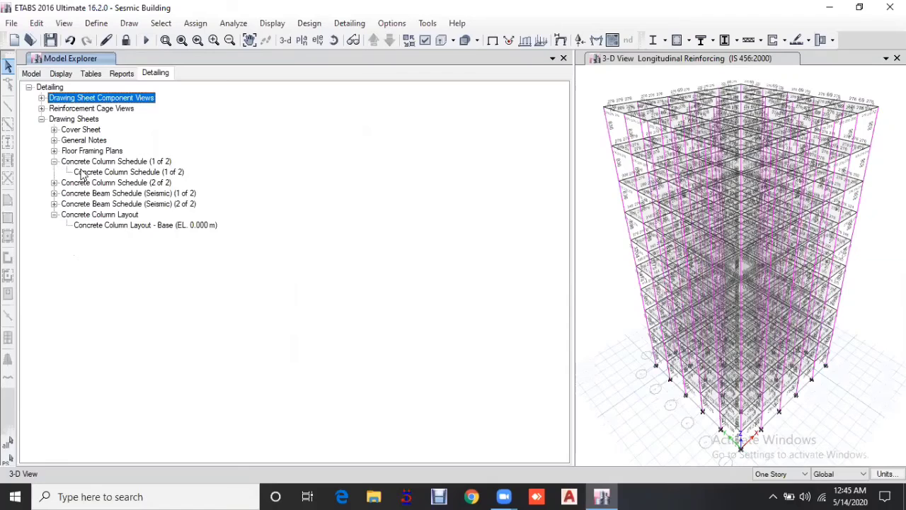
double_click(84, 173)
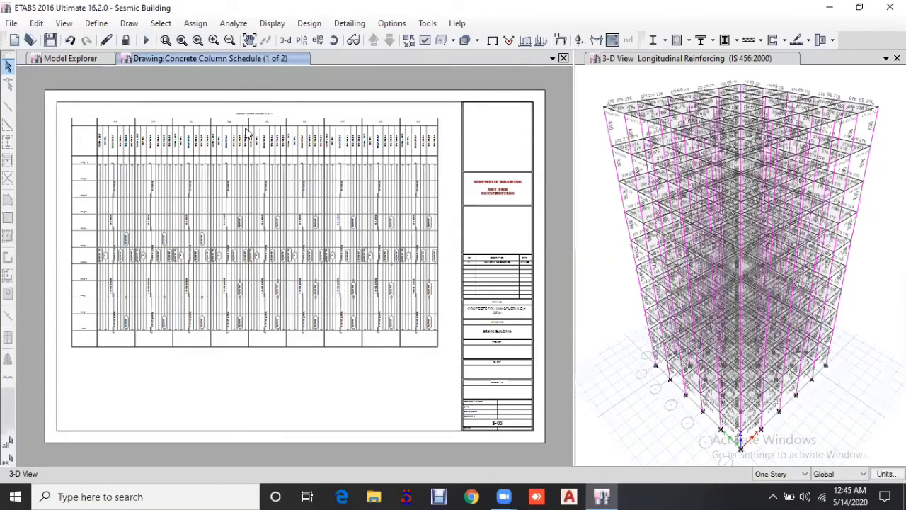
click(563, 58)
- View the Floor Framing Plans drawing sheet containing the Story10 floor framing plan
click(65, 152)
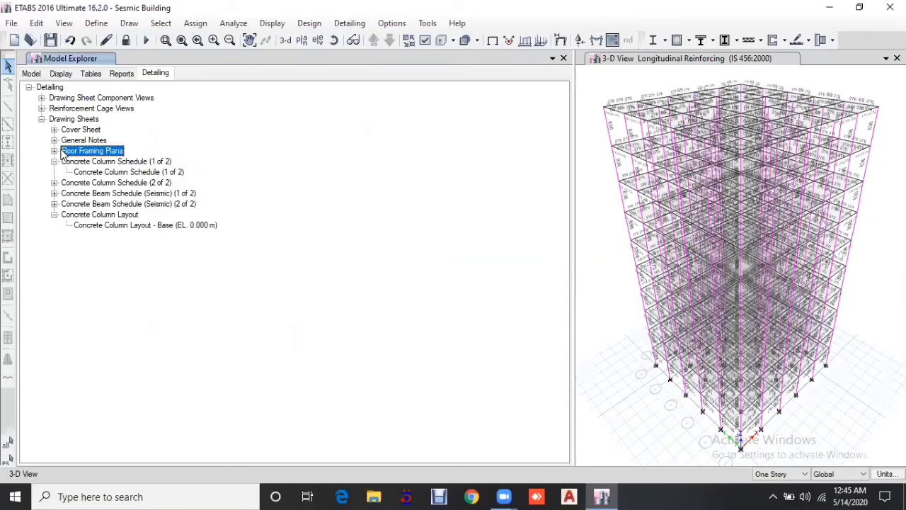
click(54, 151)
click(103, 161)
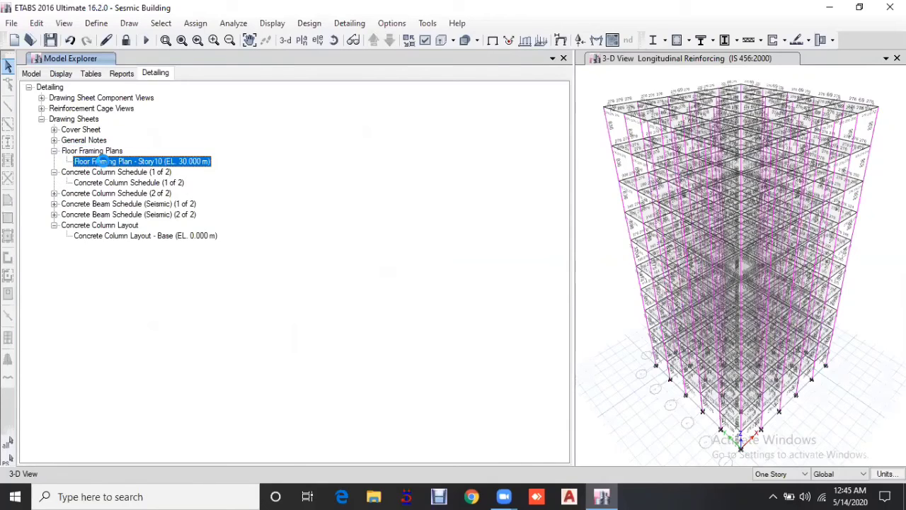
double_click(103, 161)
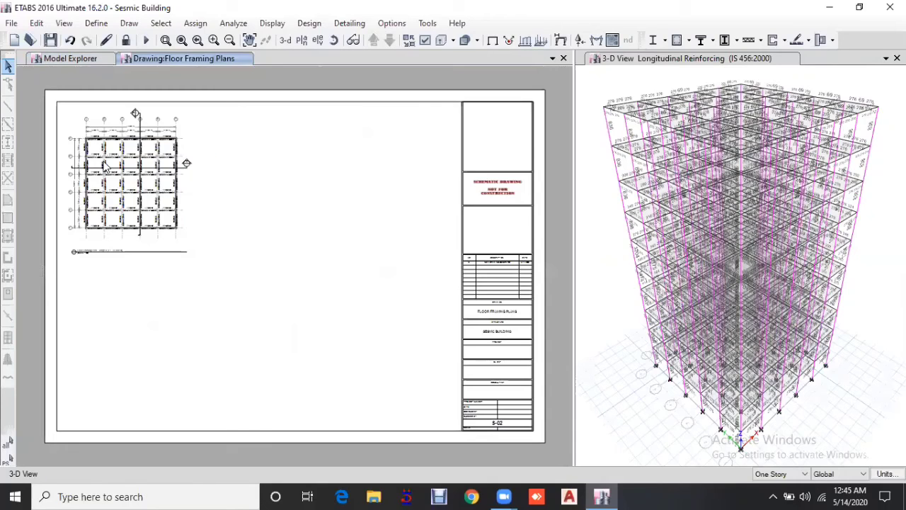
click(563, 58)
- List the Cover Sheet and General Notes contents, and examine the General Notes sheet with its typical beam and column details
click(54, 130)
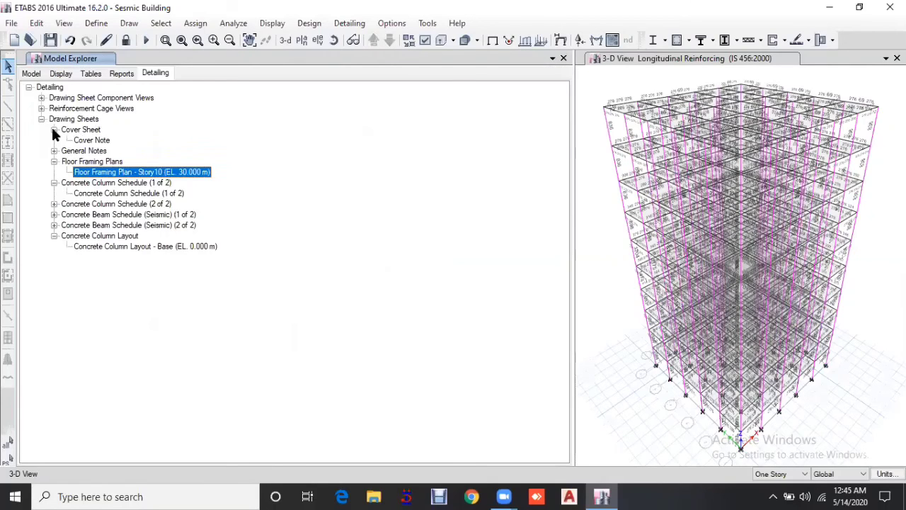
click(55, 151)
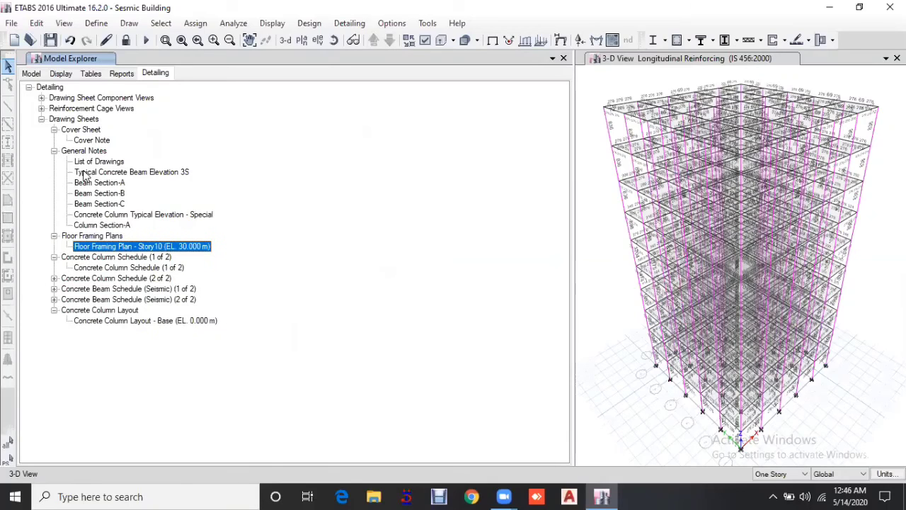
click(100, 162)
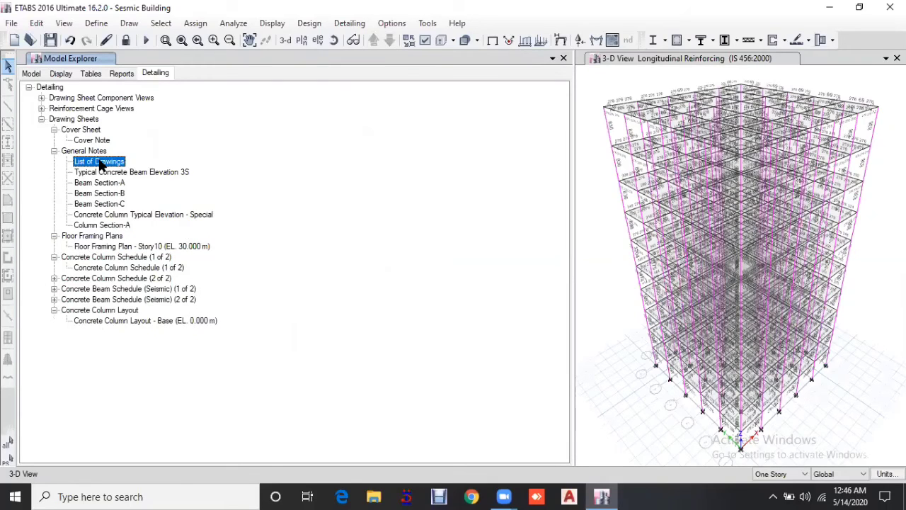
double_click(103, 172)
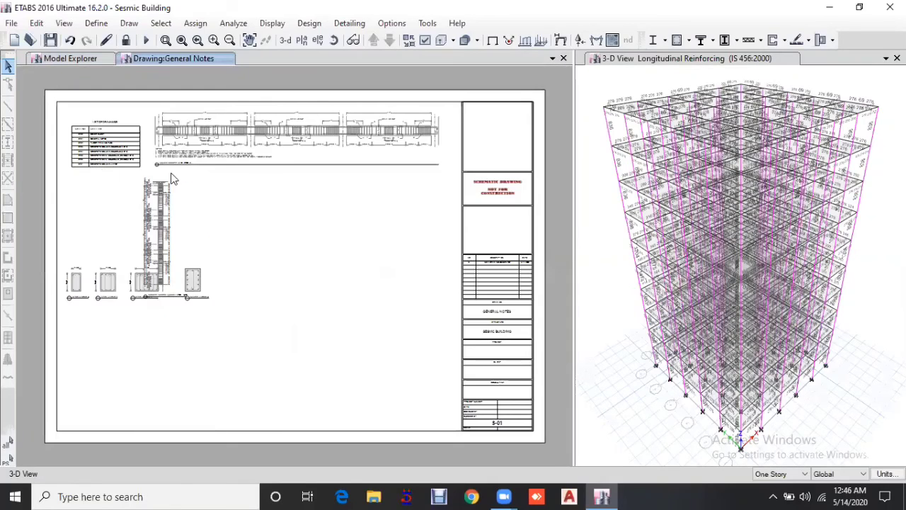
scroll(170, 179, up, 4)
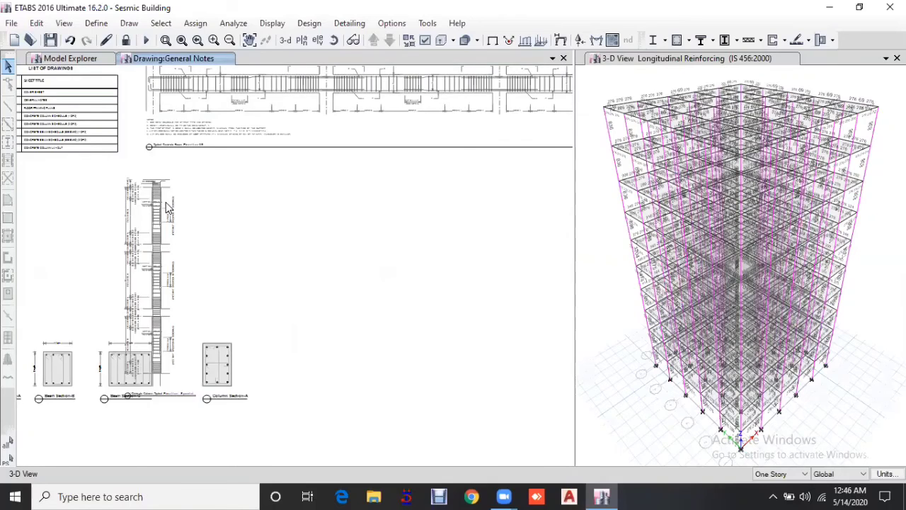
scroll(167, 207, down, 1)
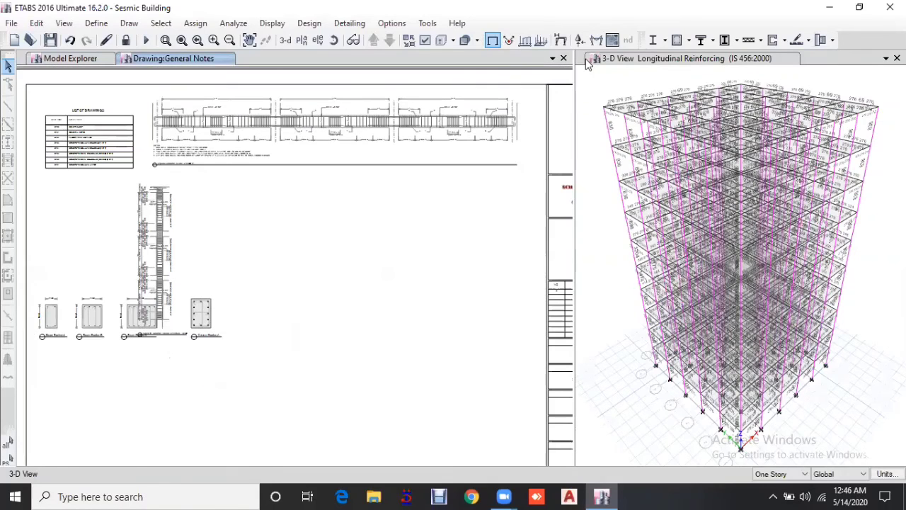
click(563, 58)
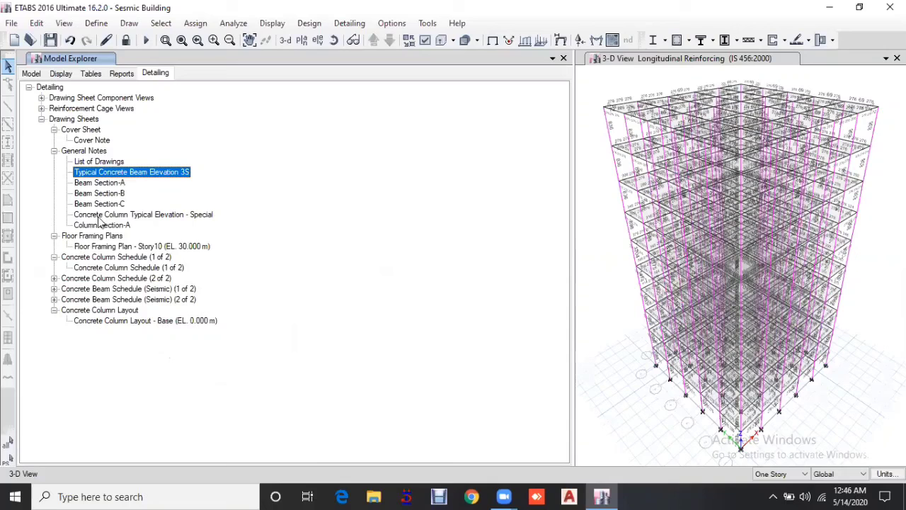
- Inspect the longitudinal bars and ties of column CC1 in its 3D reinforcement cage view
click(41, 108)
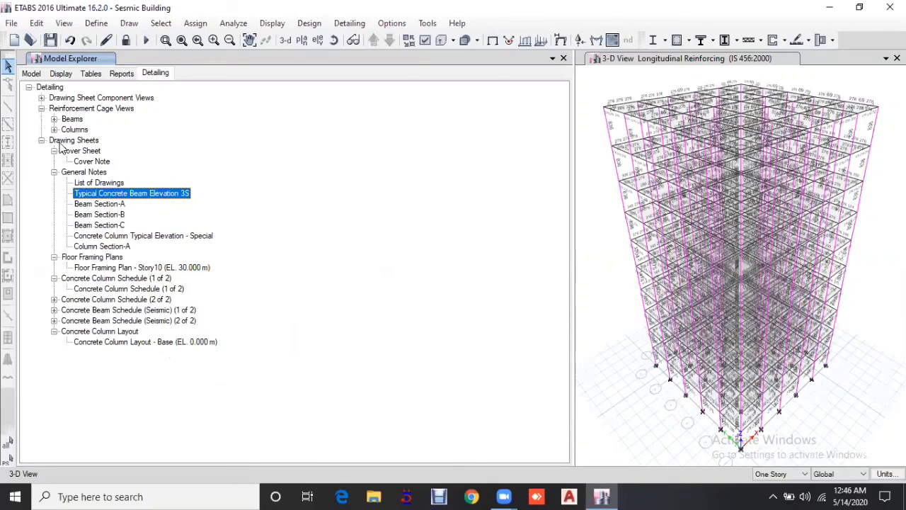
click(54, 129)
click(80, 140)
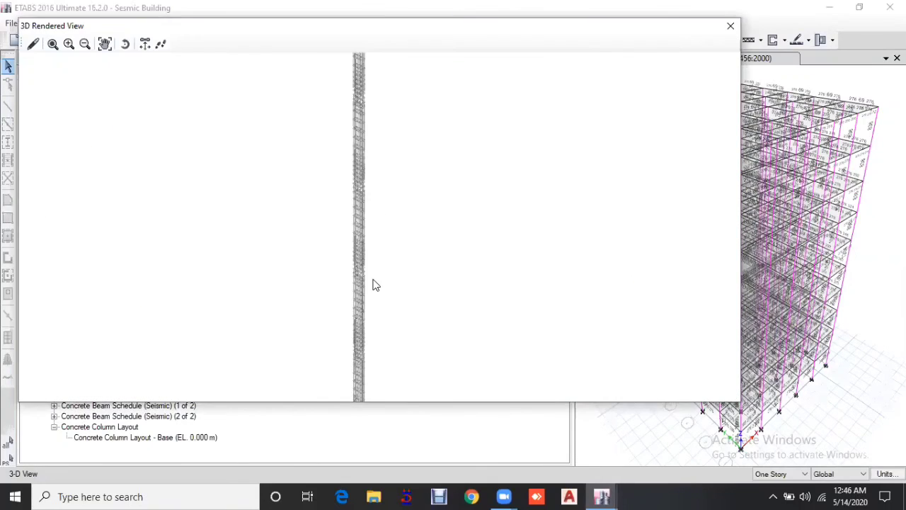
scroll(444, 138, up, 2)
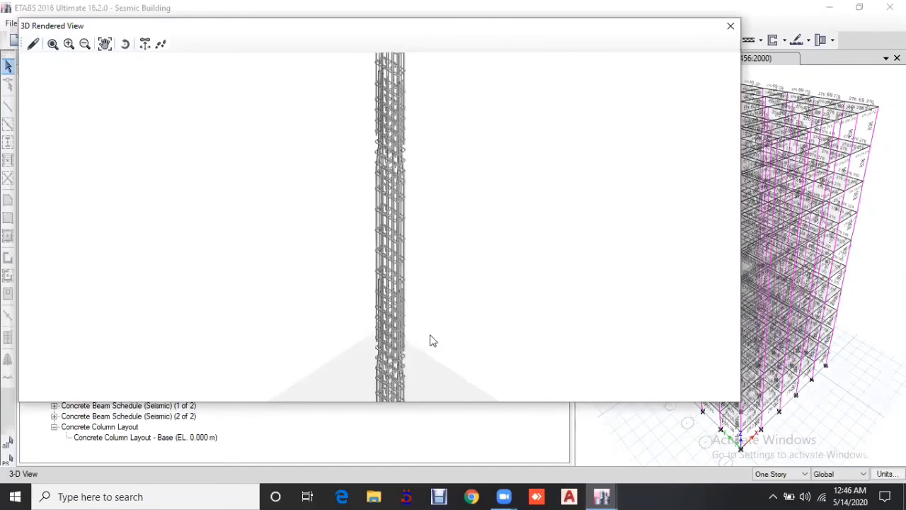
scroll(429, 338, up, 1)
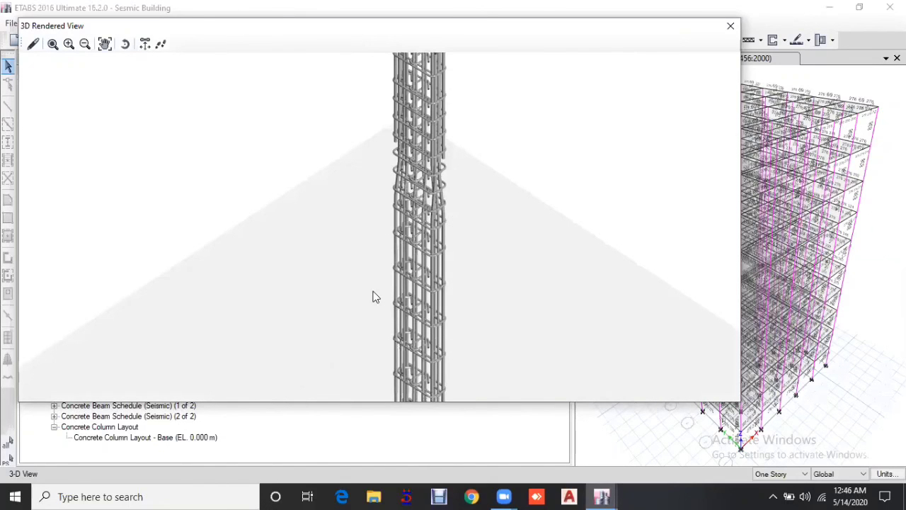
scroll(375, 297, up, 2)
scroll(398, 232, down, 3)
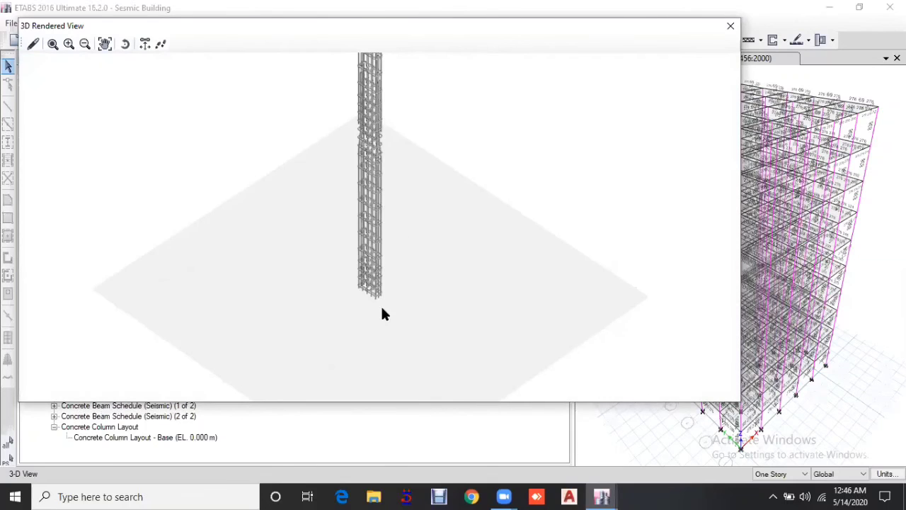
scroll(391, 248, up, 2)
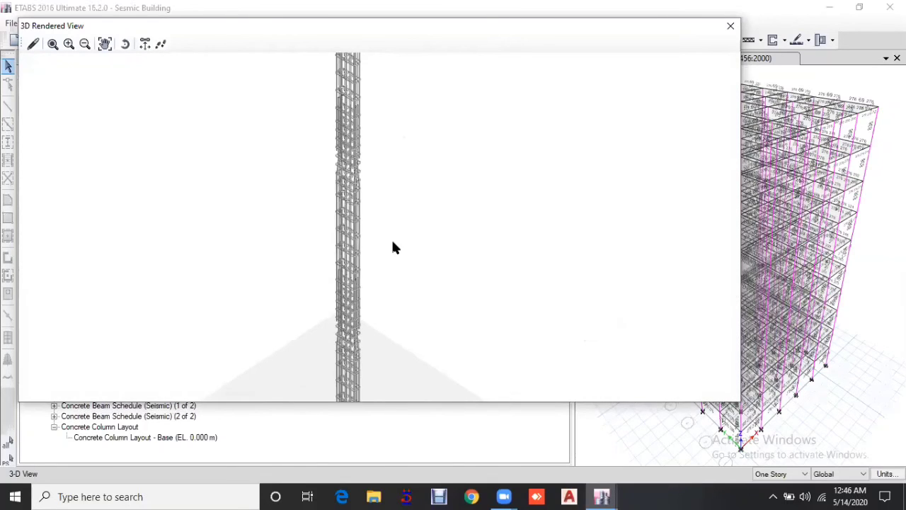
scroll(386, 120, up, 1)
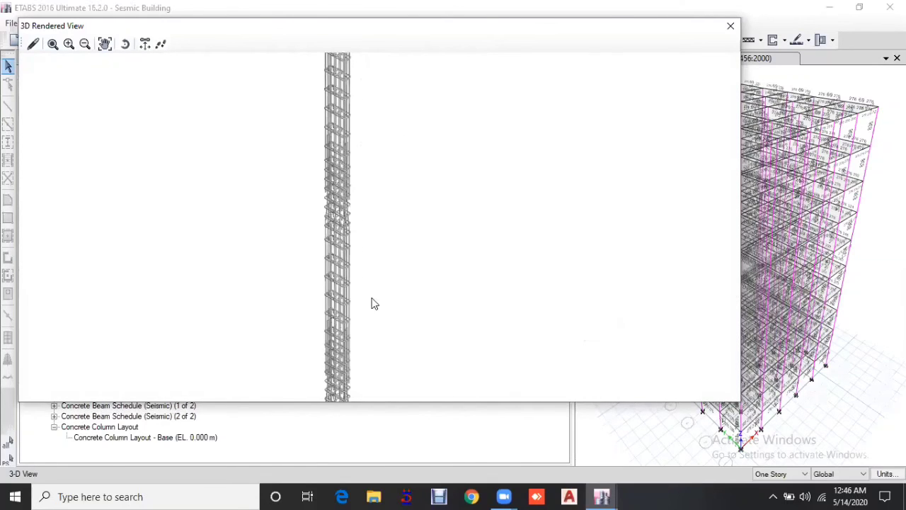
drag(375, 303, 364, 301)
drag(337, 186, 340, 290)
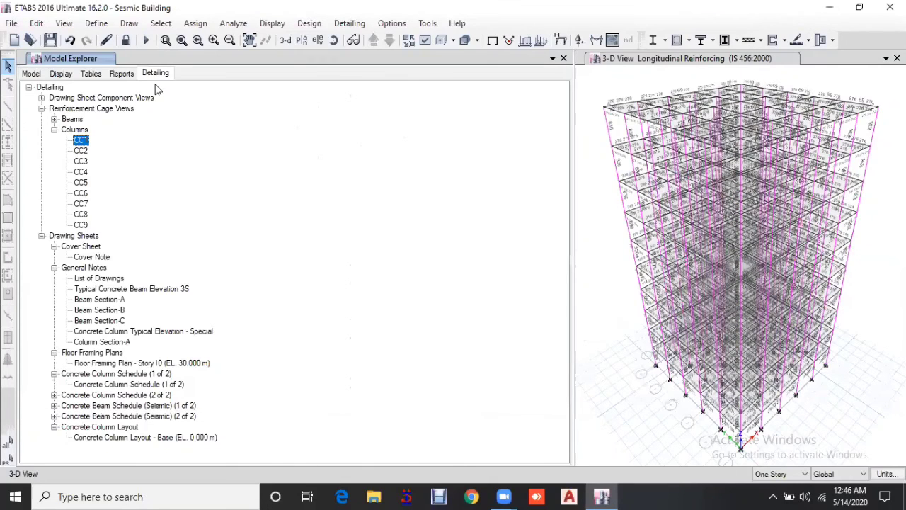
- Verify the analysis sections against the design sections for the concrete frames
click(313, 24)
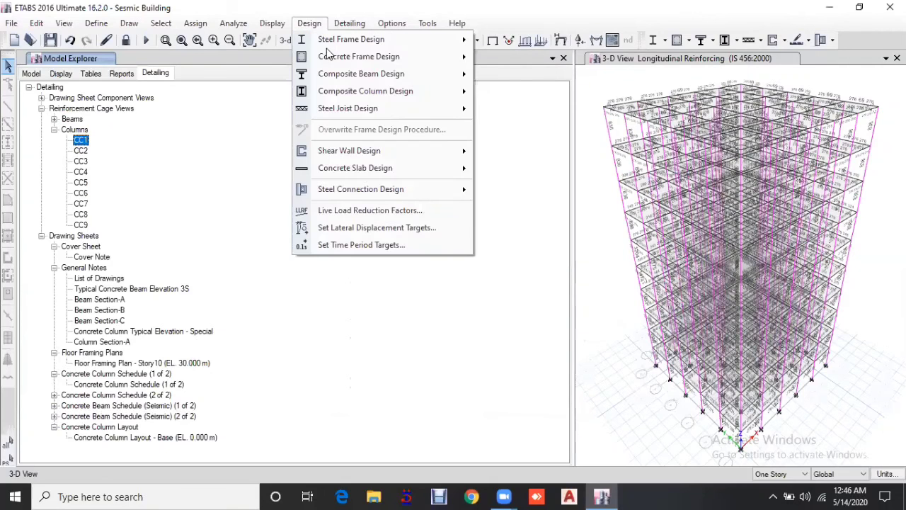
mouse_move(326, 56)
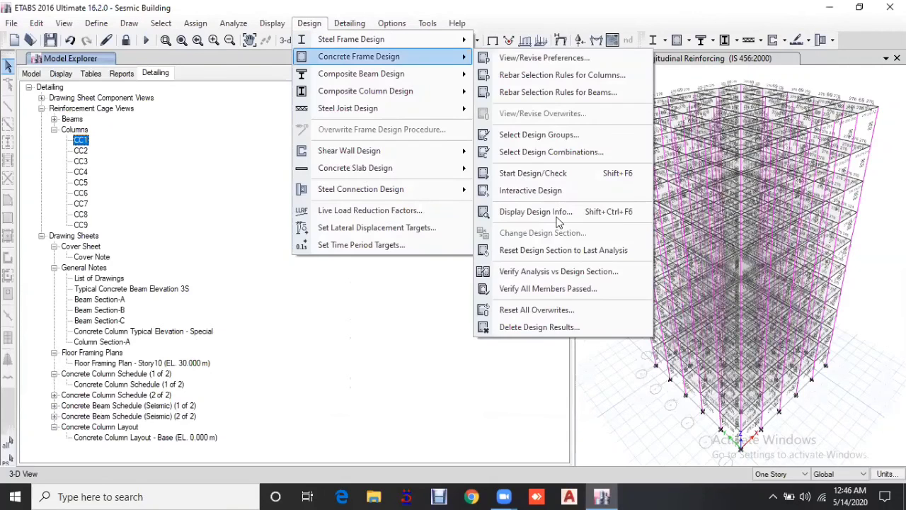
click(559, 273)
click(554, 294)
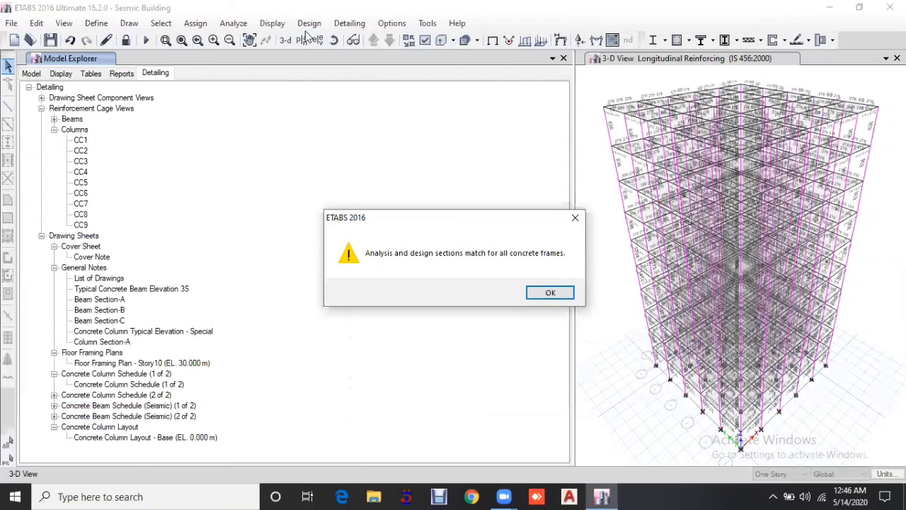
- Verify that all concrete frame members passed the design check
click(309, 23)
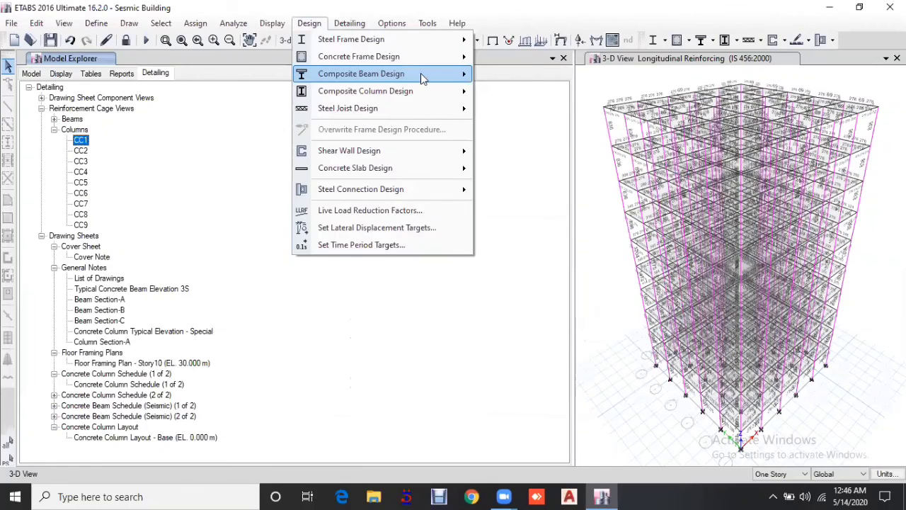
mouse_move(419, 58)
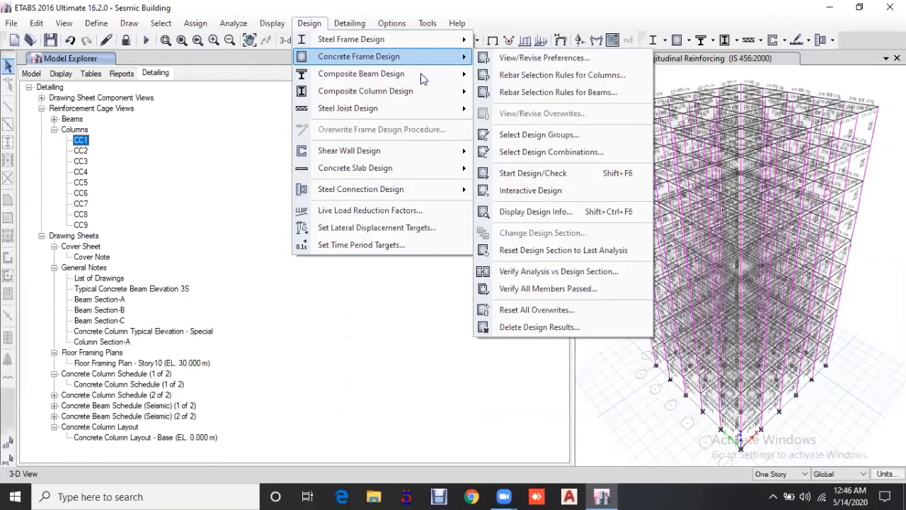
click(538, 289)
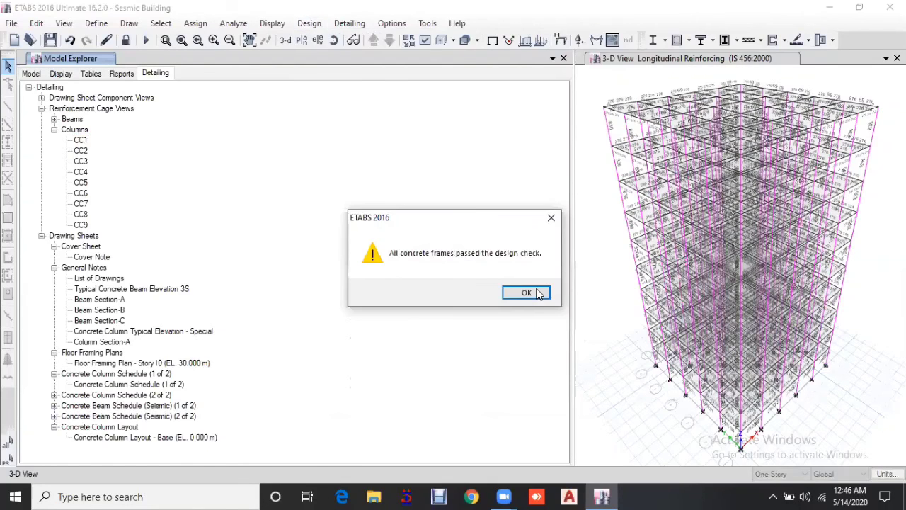
click(526, 292)
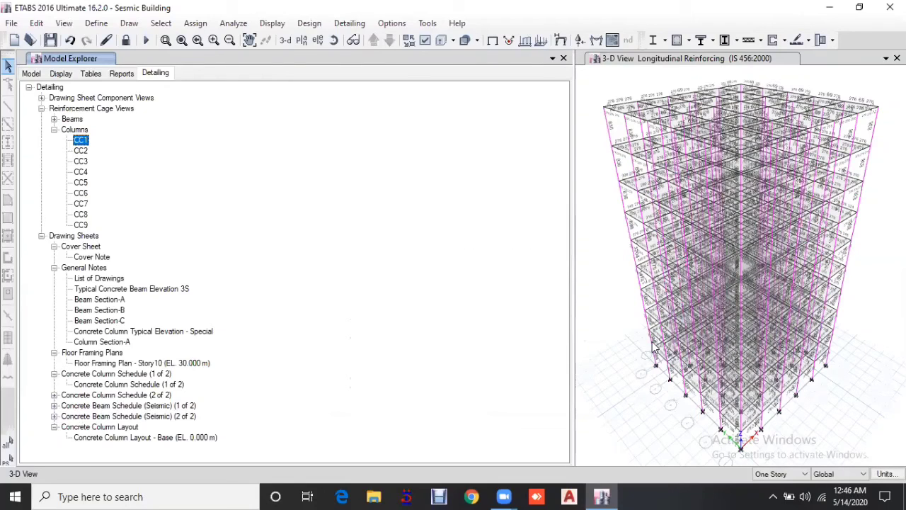